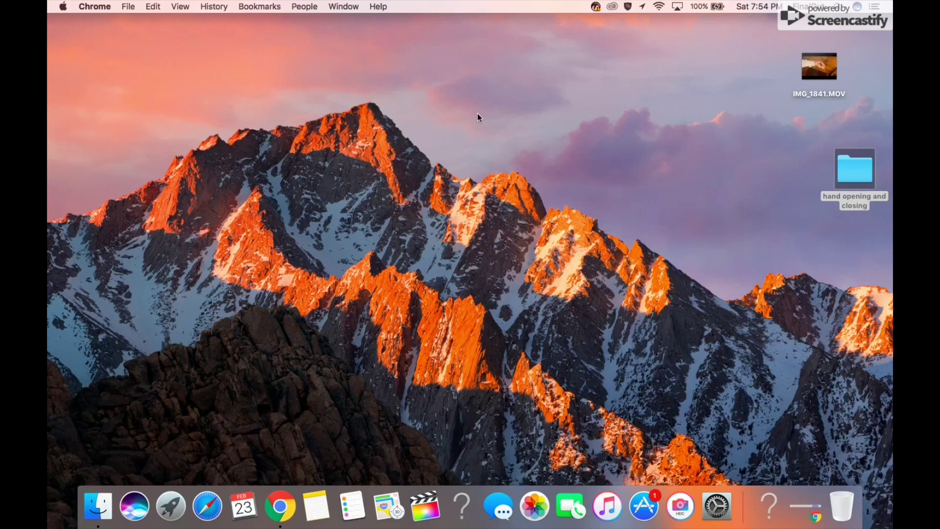
- Preview the IMG_1841.MOV hand video, then close it
double_click(809, 74)
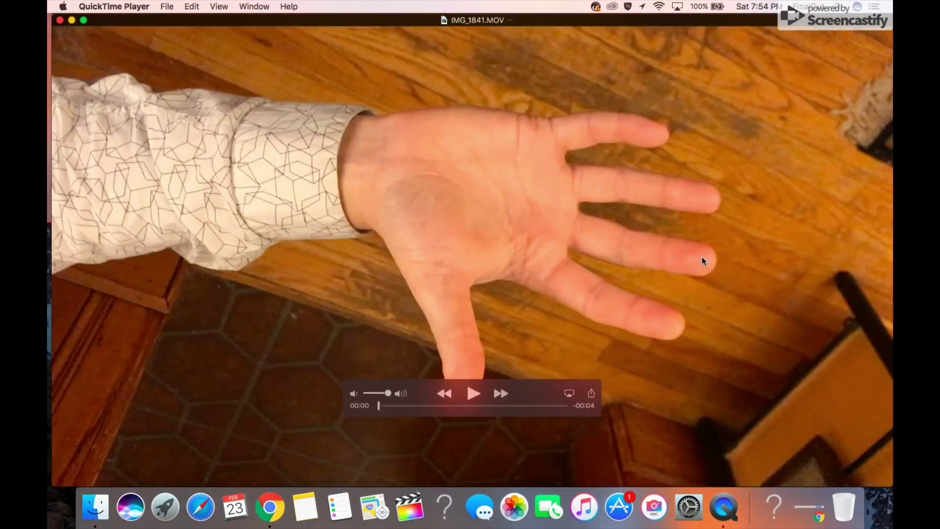
click(472, 393)
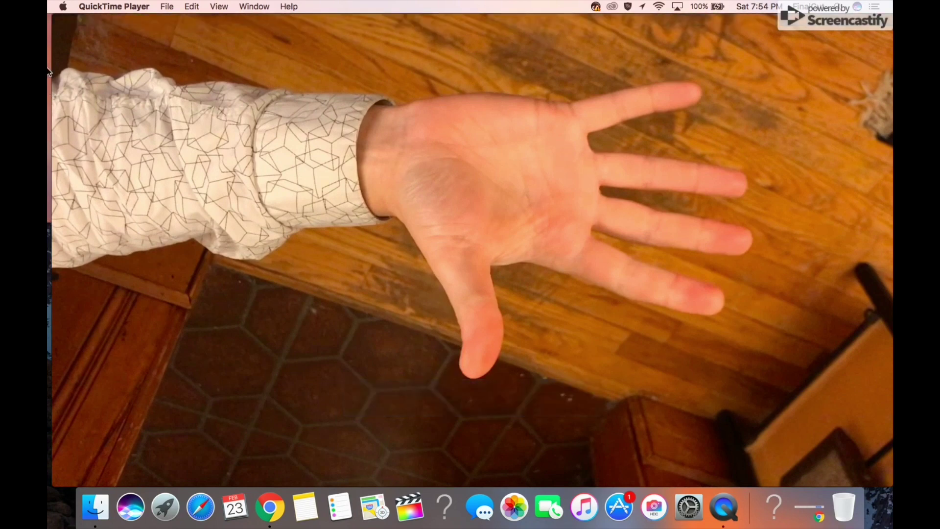
click(59, 20)
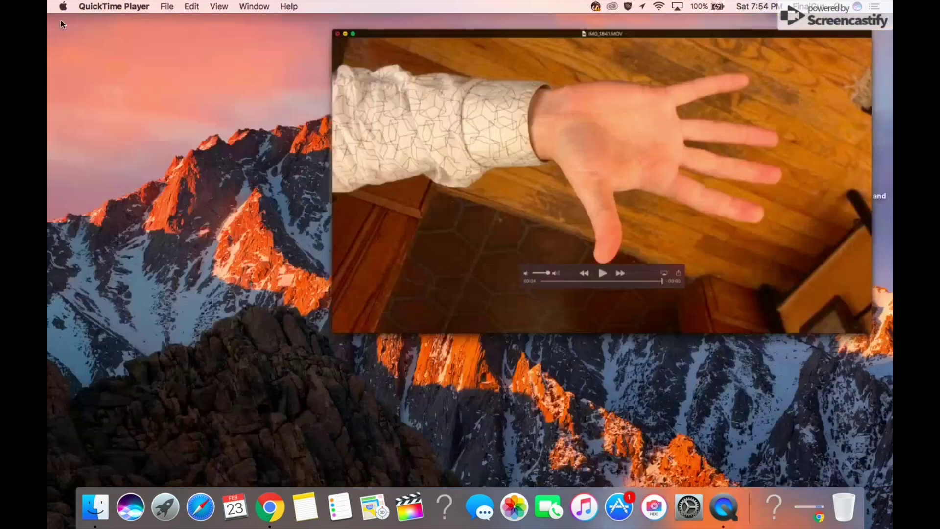
- Launch Final Cut Pro and import IMG_1841.MOV from the Desktop into the 2-23-19 event
click(408, 509)
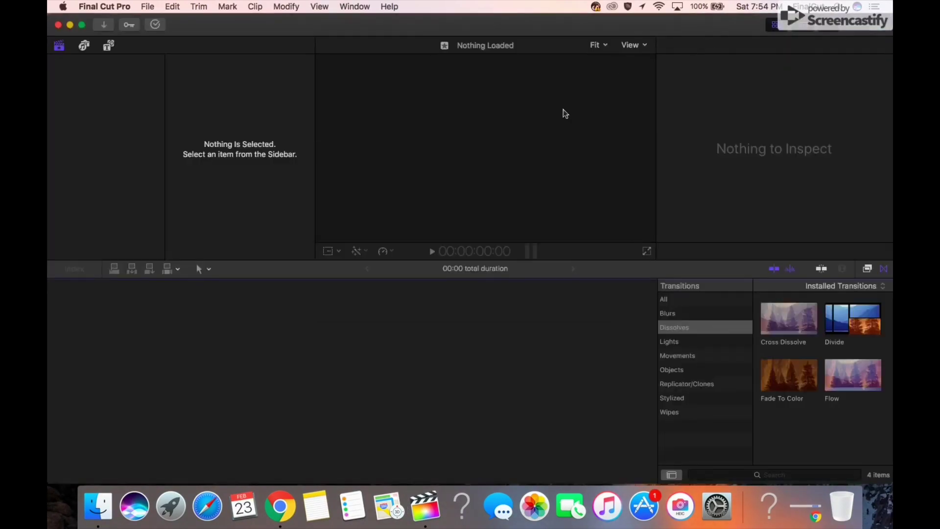
click(148, 6)
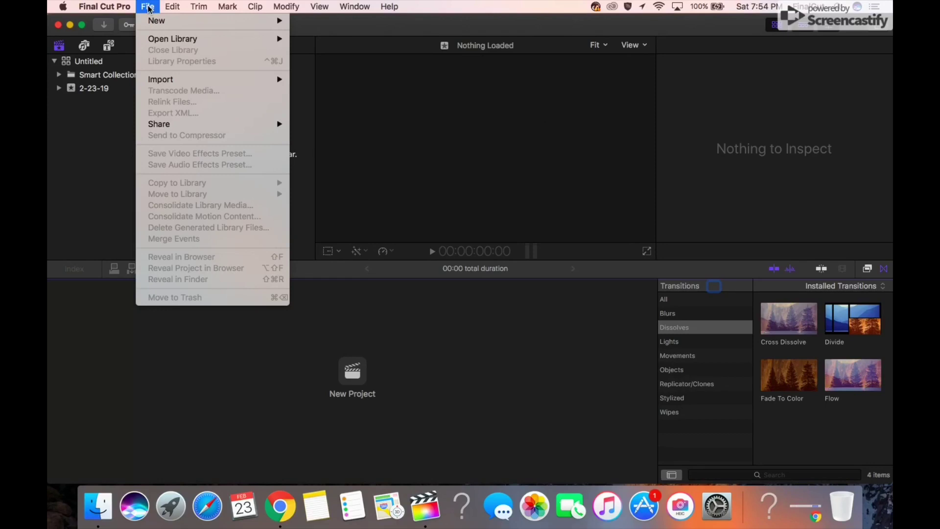
mouse_move(186, 78)
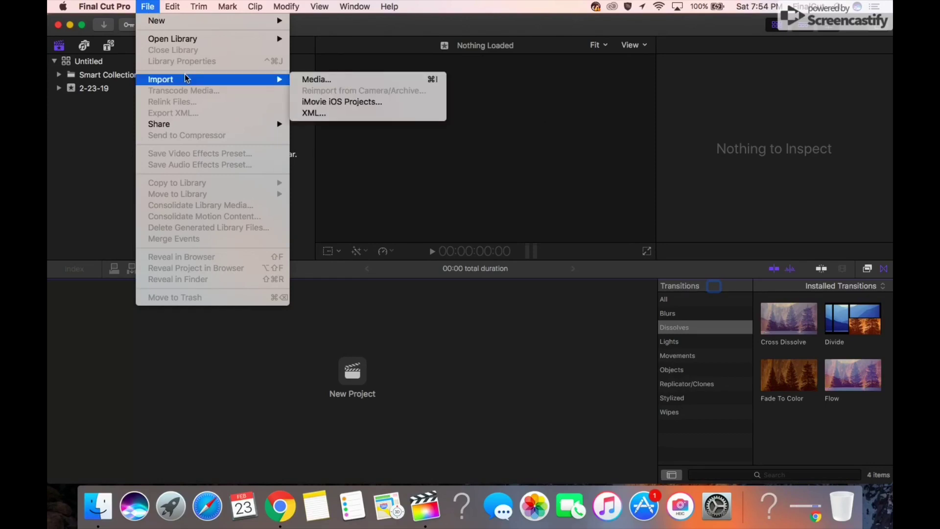
click(317, 80)
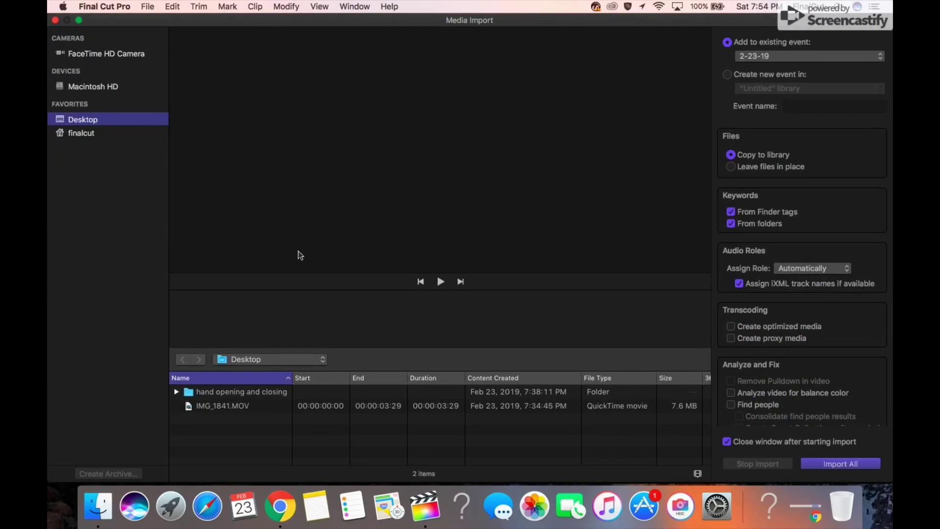
click(231, 405)
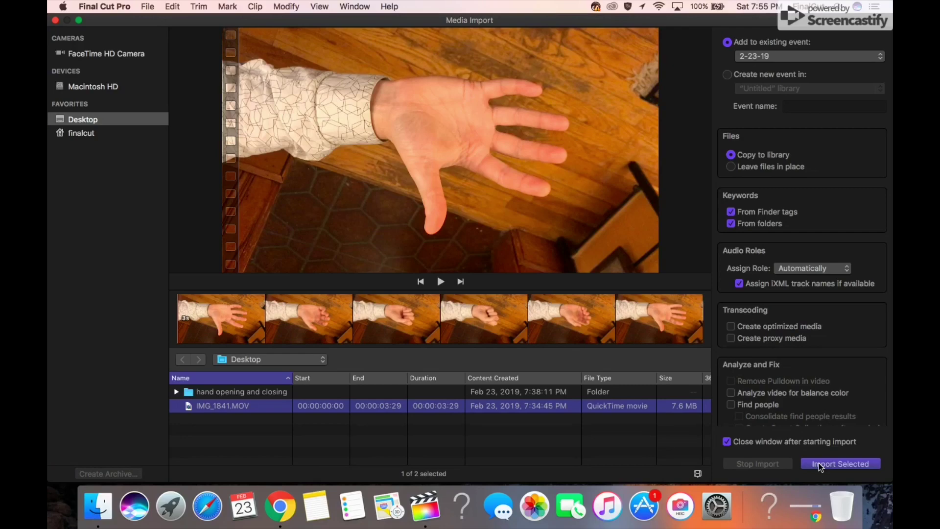
click(819, 462)
click(233, 116)
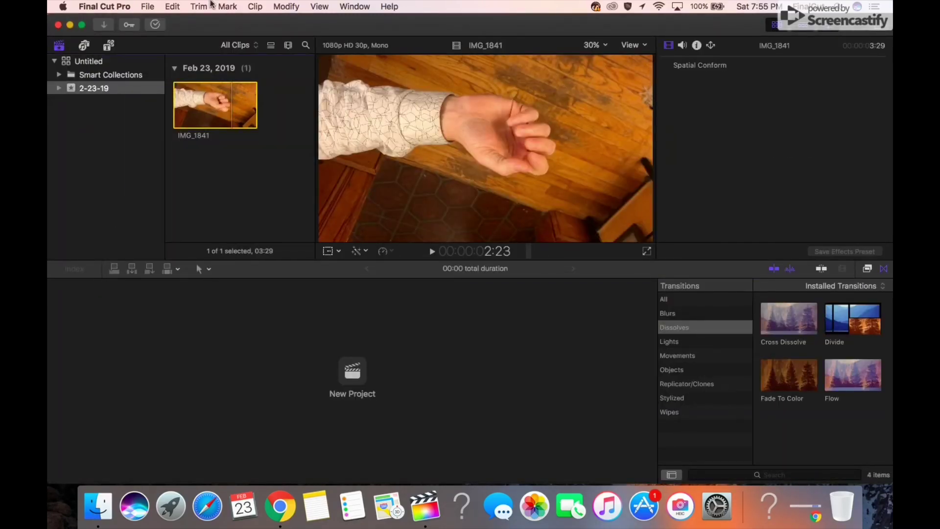
- Select all clips in the event and preview the clip at a later frame
click(173, 8)
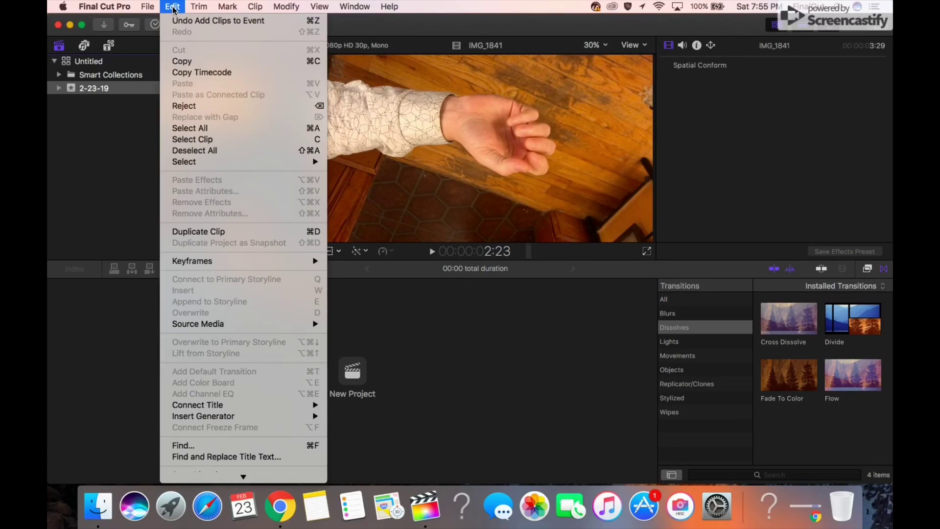
click(198, 127)
click(199, 100)
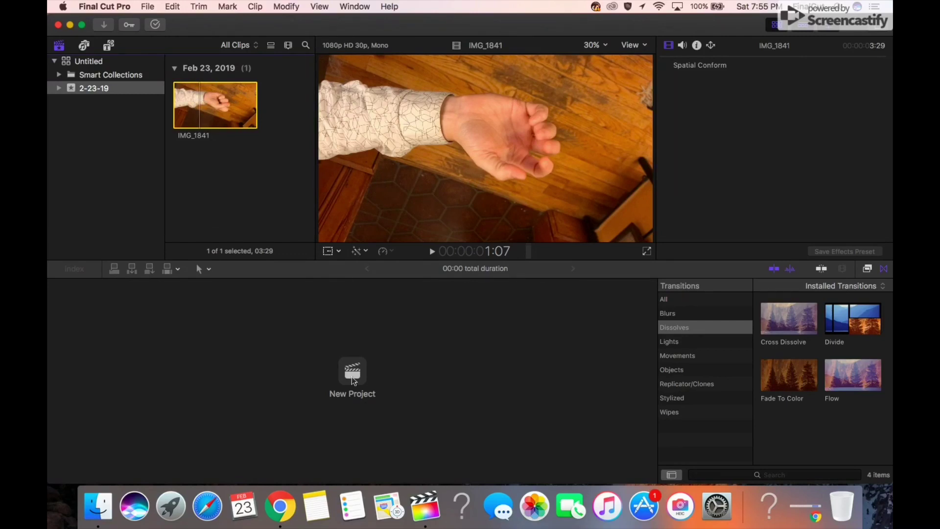
- Create the project 'Hand opening and closing' and drag IMG_1841 onto its timeline
click(352, 375)
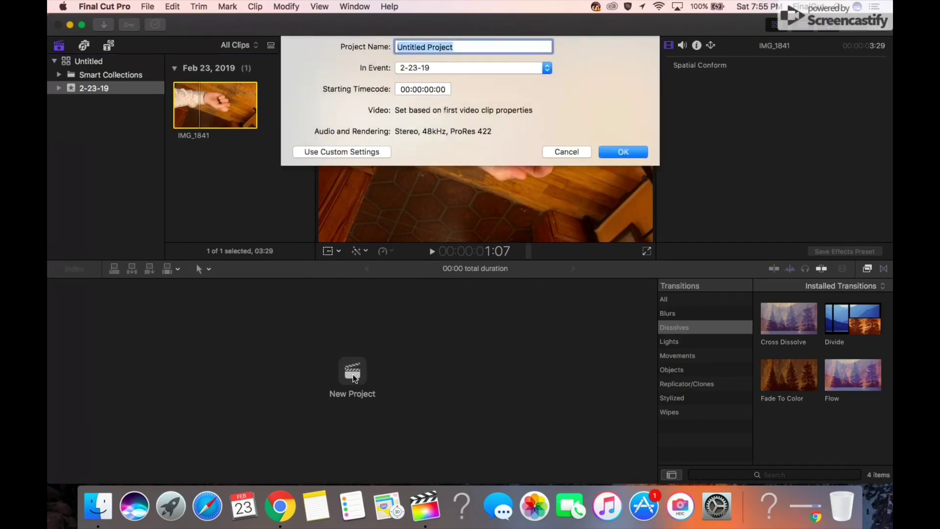
text(Hand open)
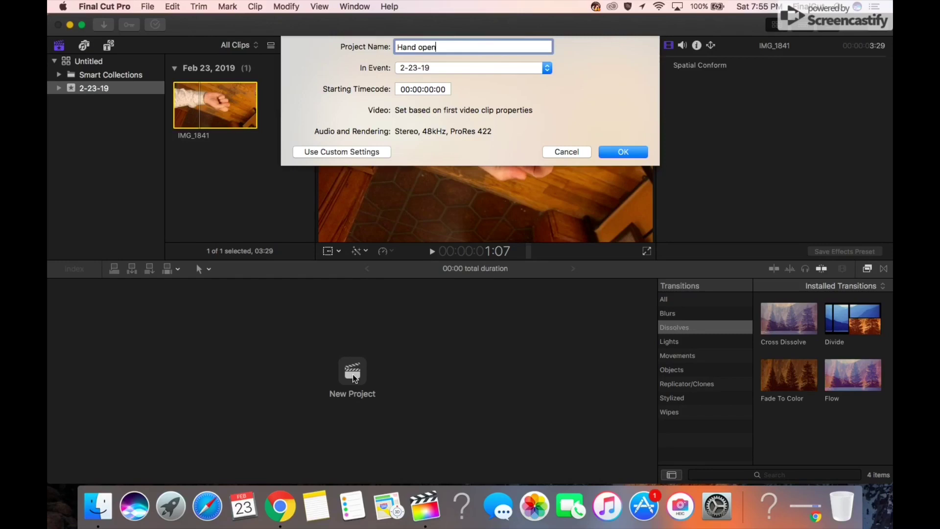
text(ing and closing)
click(622, 152)
click(203, 181)
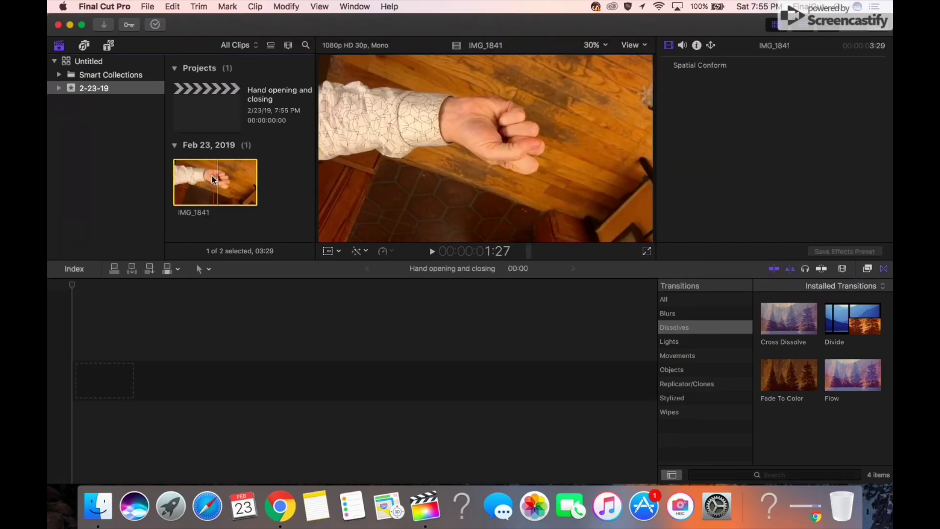
drag(209, 181, 117, 381)
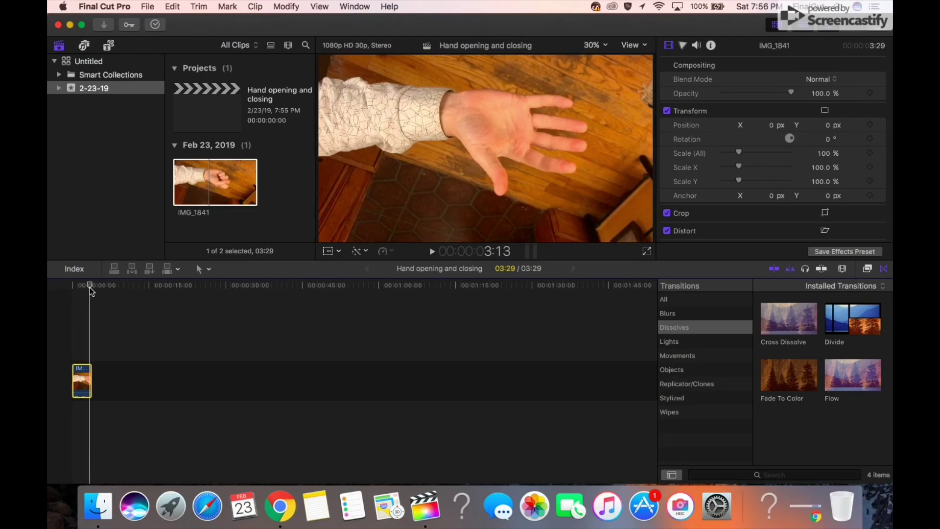
click(148, 6)
mouse_move(205, 124)
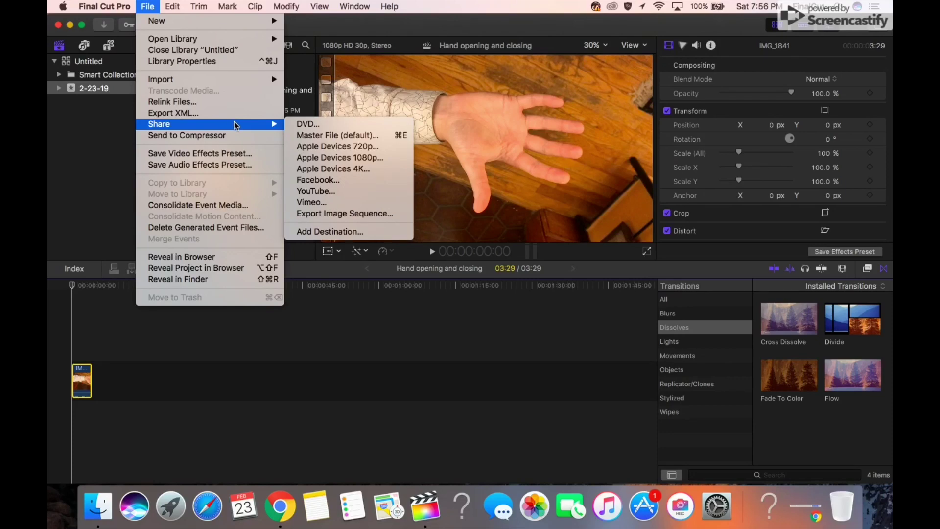
click(350, 234)
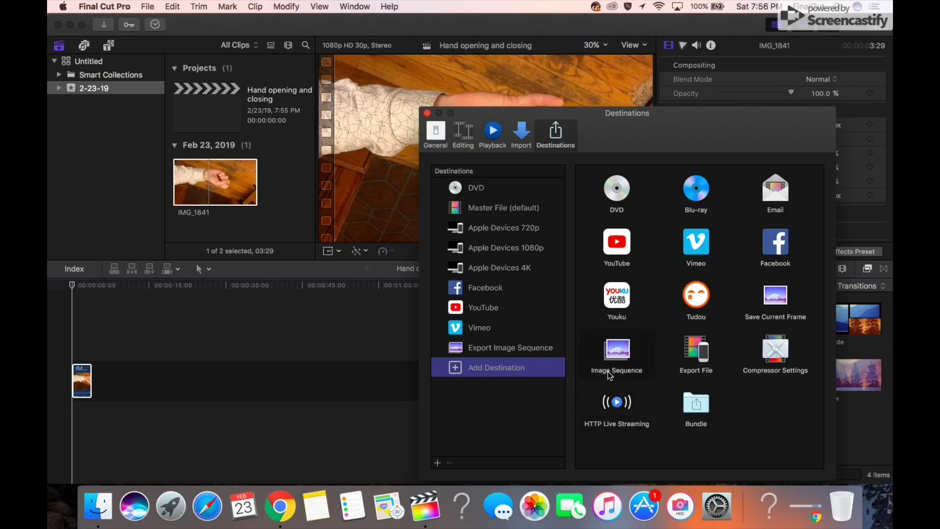
drag(621, 351, 467, 370)
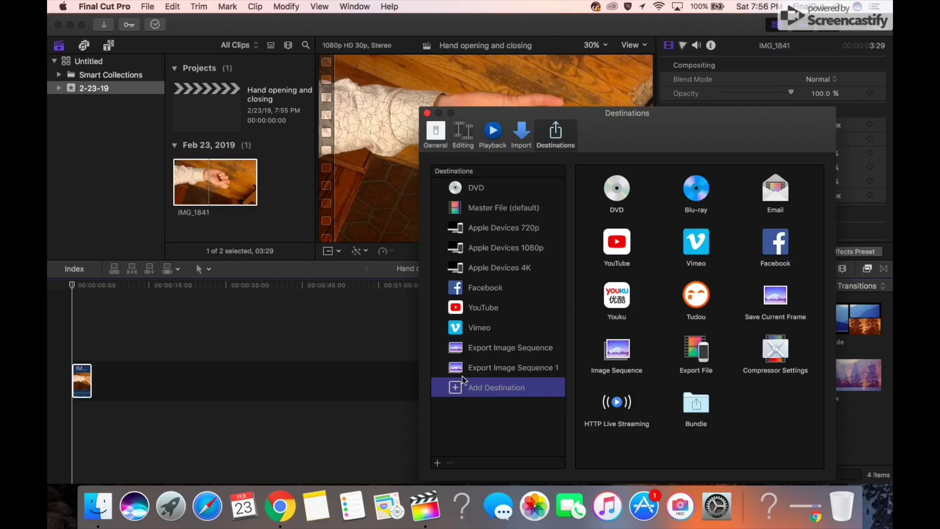
click(460, 371)
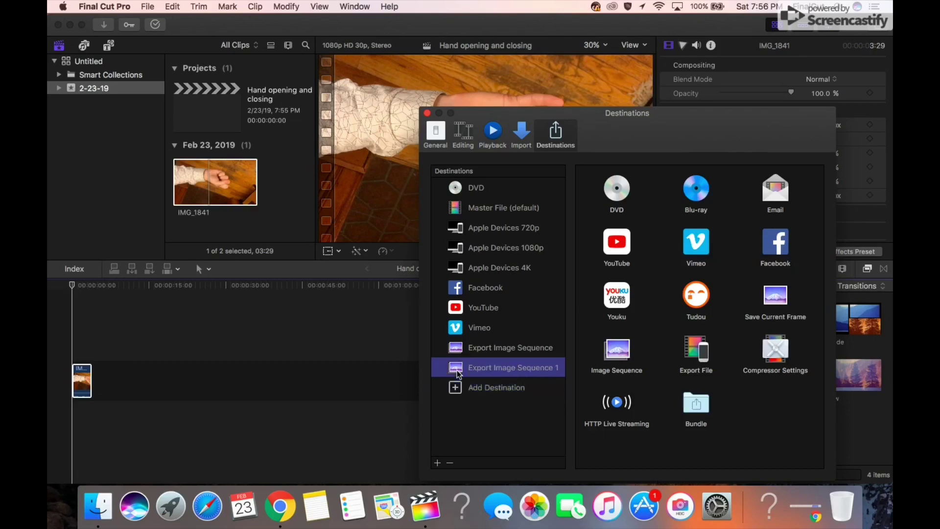
click(450, 463)
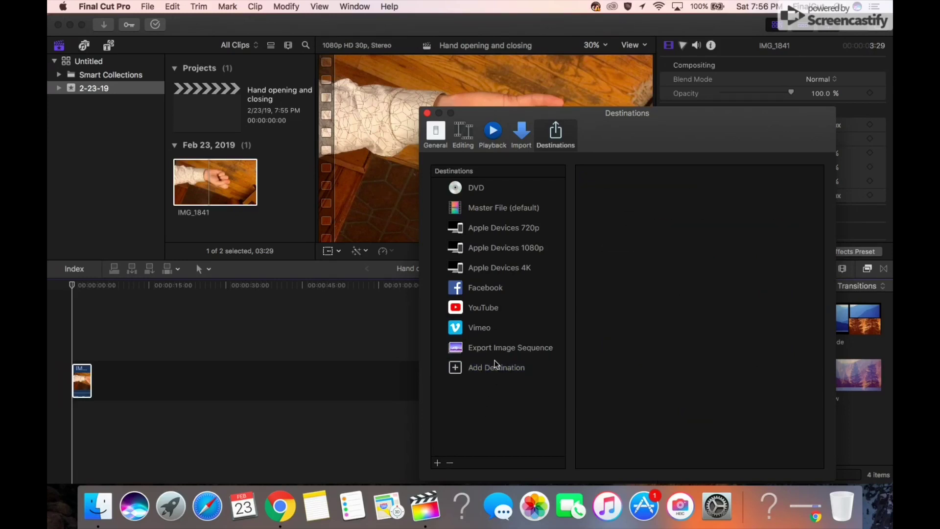
click(427, 113)
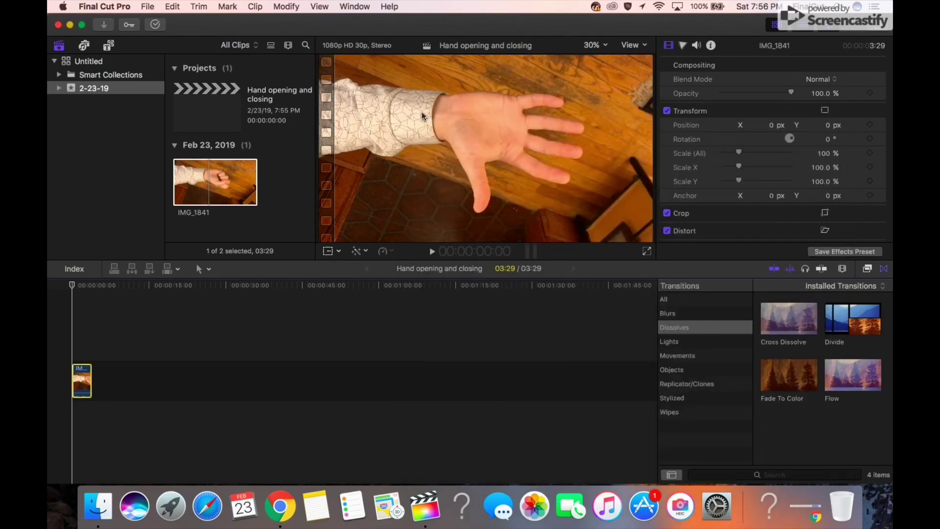
- Set up an image-sequence export with PNG Image format, then cancel the export
click(148, 7)
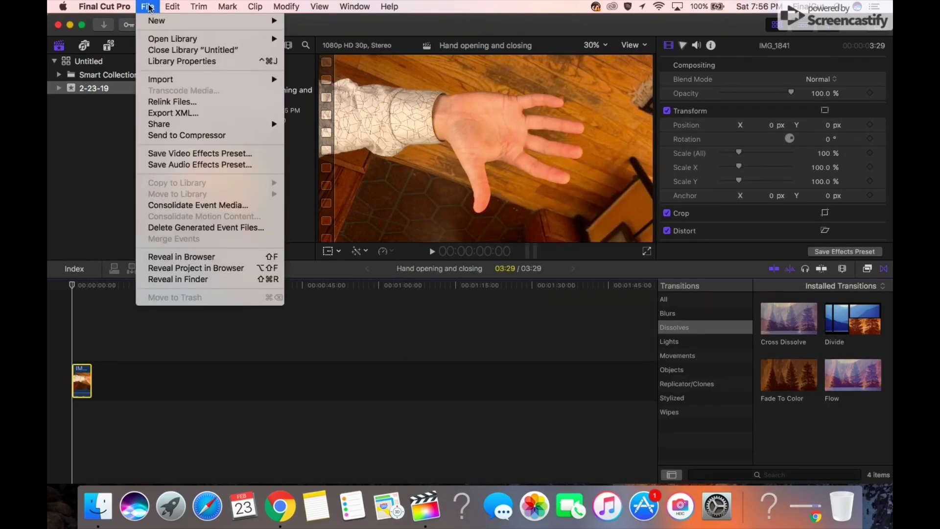
mouse_move(215, 124)
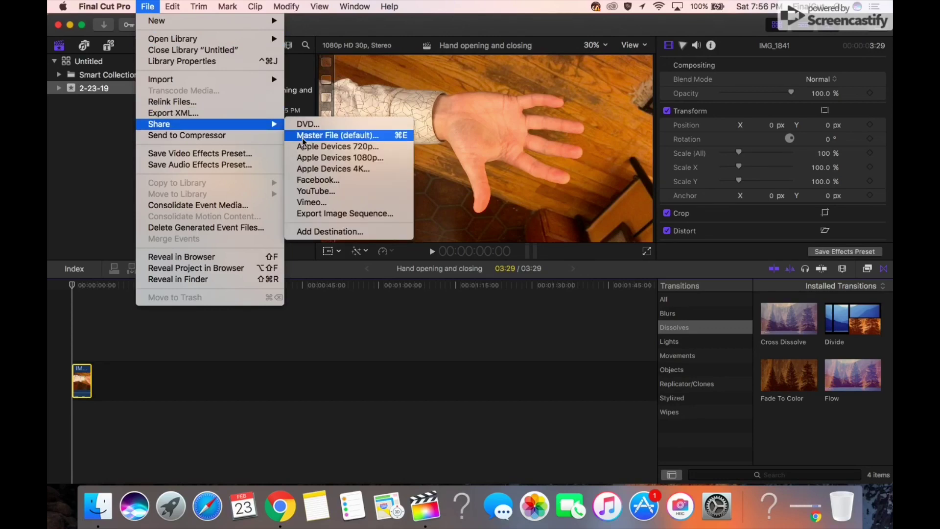
click(357, 214)
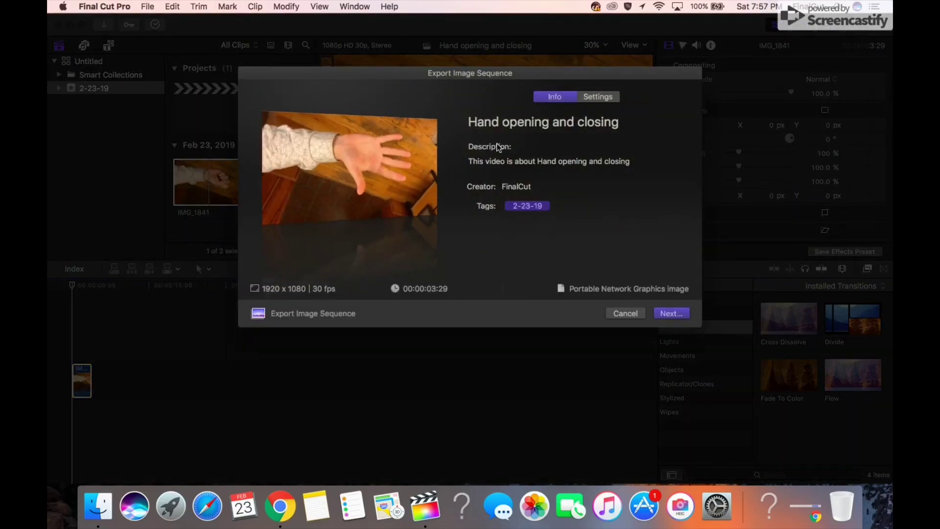
click(609, 98)
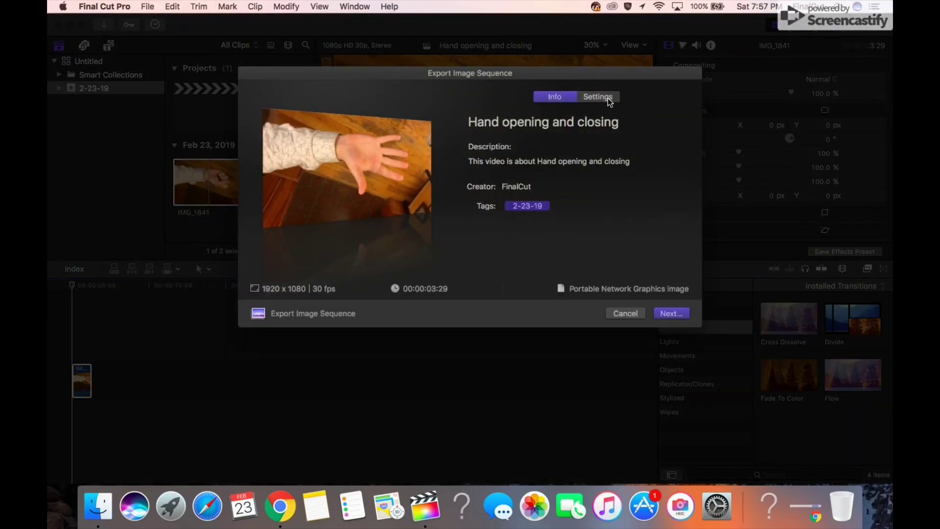
click(678, 149)
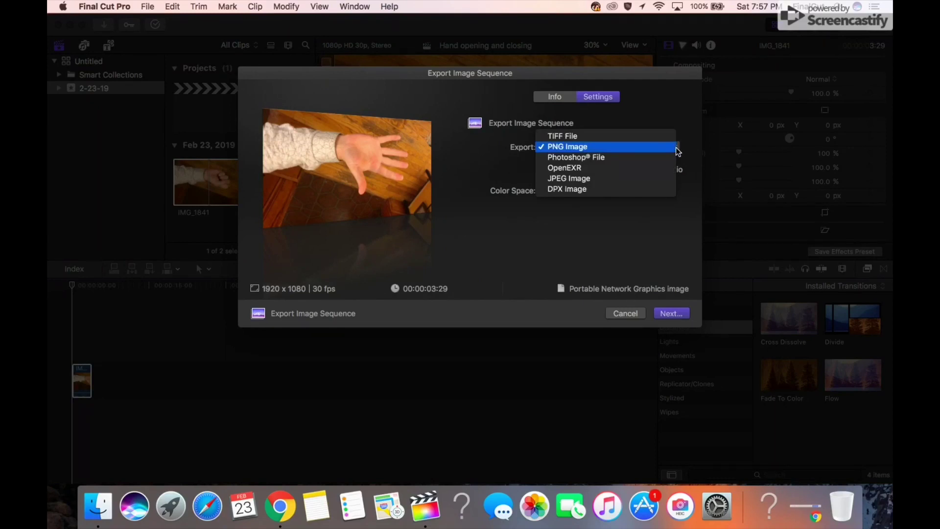
click(680, 315)
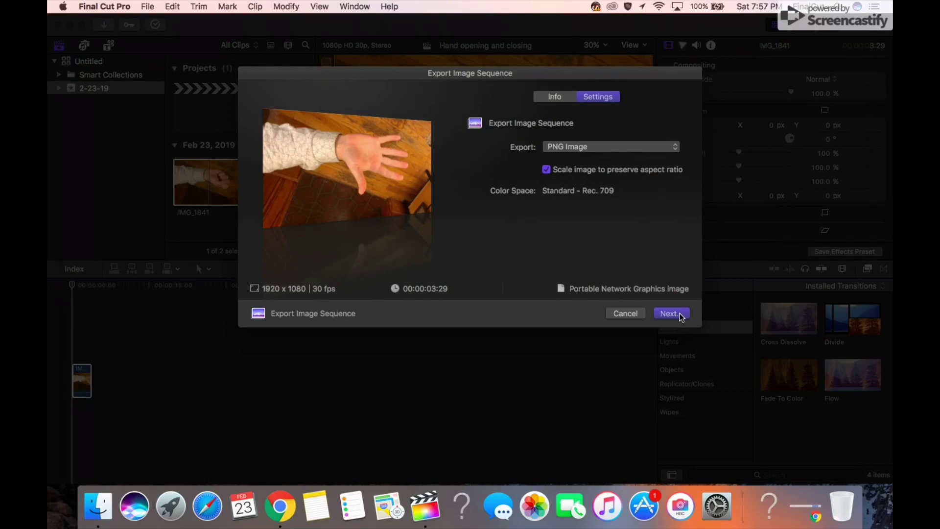
click(678, 313)
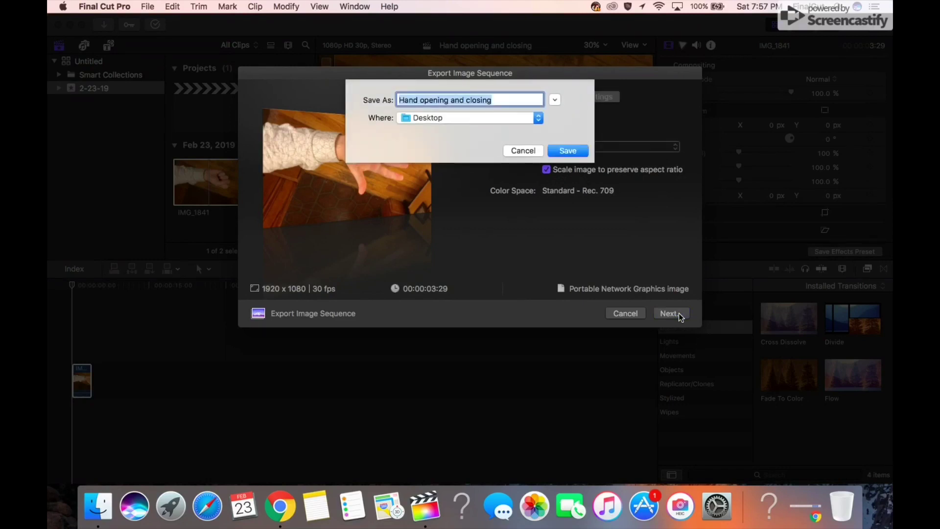
click(568, 151)
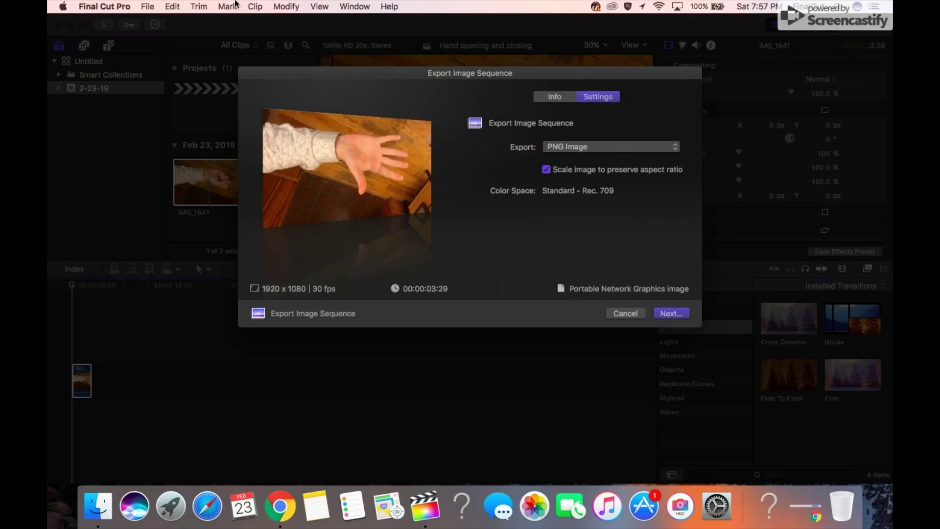
click(625, 313)
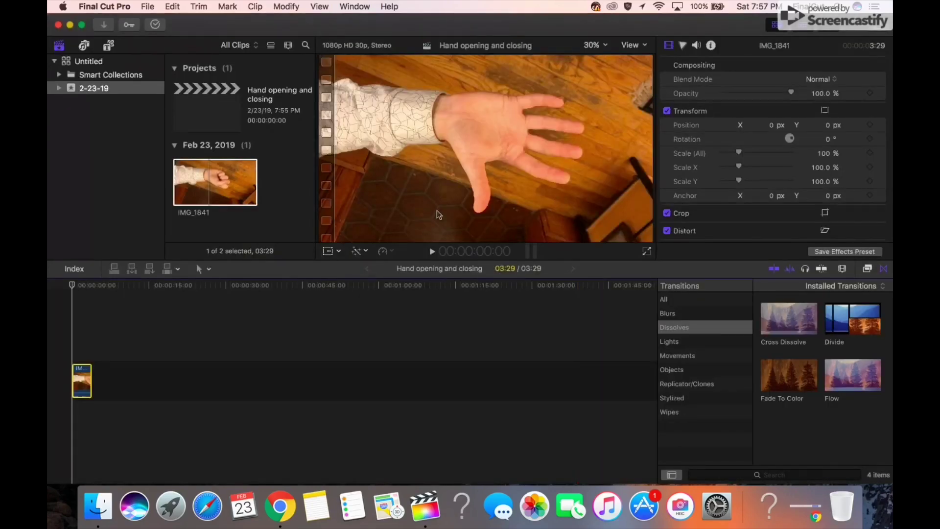
- Close Final Cut Pro and browse the 'hand opening and closing' folder to frame-000118
click(58, 25)
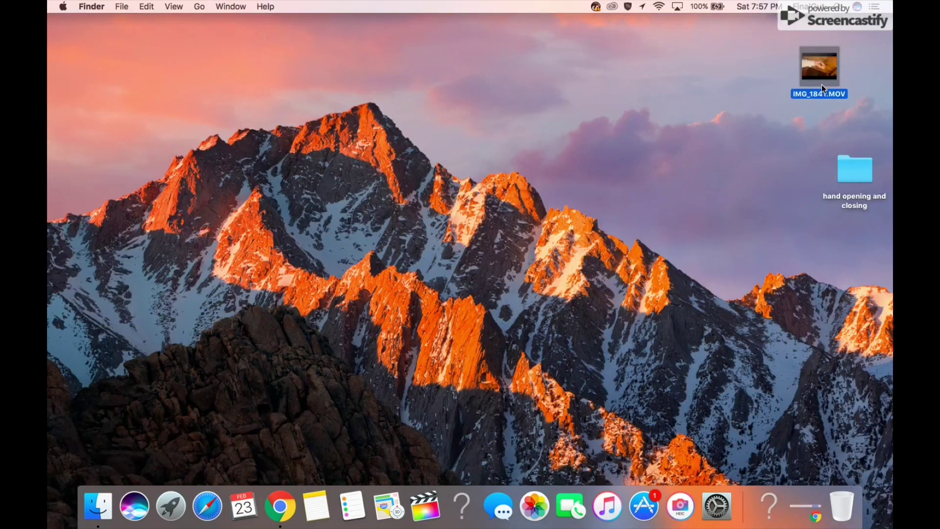
double_click(854, 172)
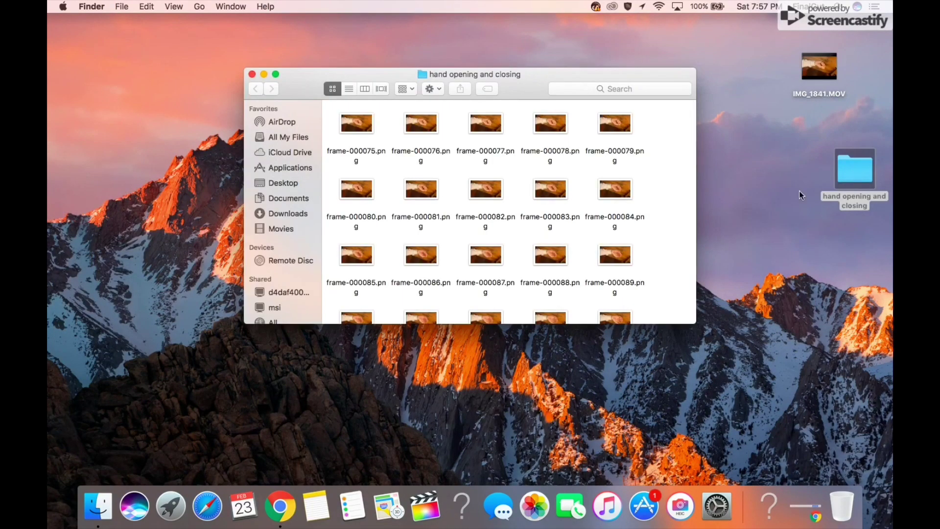
scroll(669, 216, down, 2)
scroll(669, 221, down, 5)
click(549, 277)
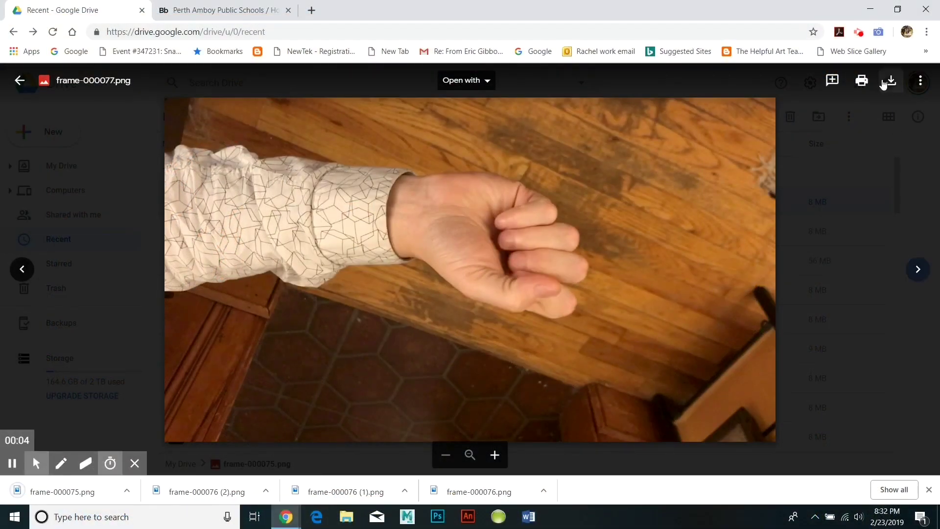
- Download the hand frames one by one from frame-000077 onward, stepping through to frame-000098
click(890, 81)
click(916, 268)
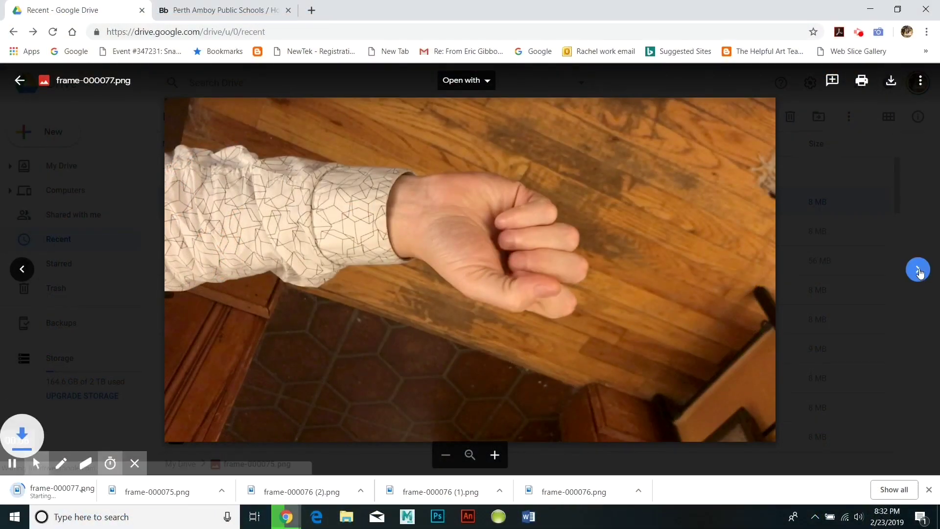
click(890, 81)
key(Right)
click(890, 80)
click(916, 269)
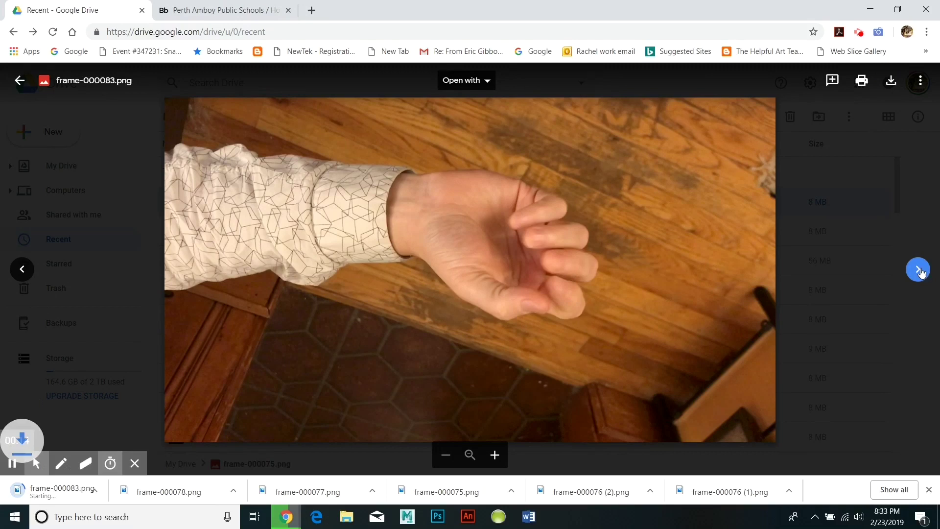
click(891, 80)
click(916, 269)
click(890, 81)
click(916, 269)
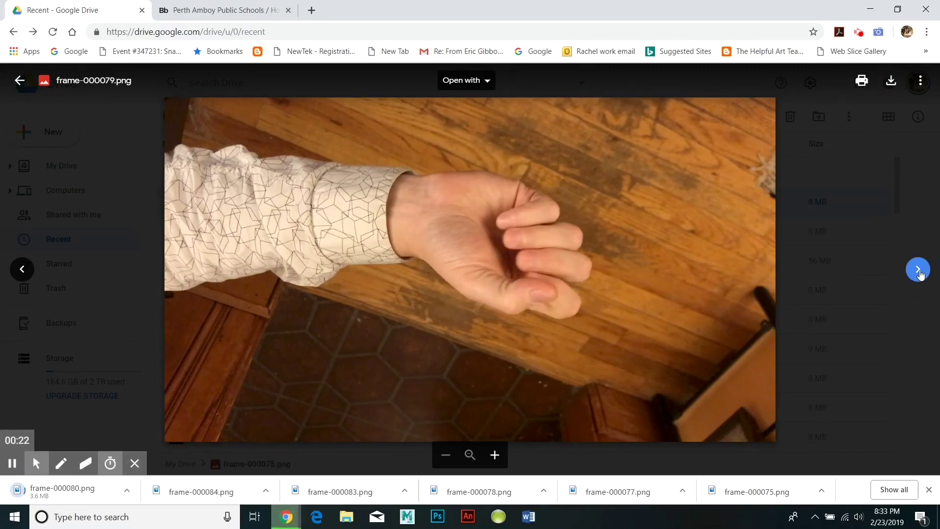
click(890, 81)
click(917, 268)
click(890, 81)
click(917, 269)
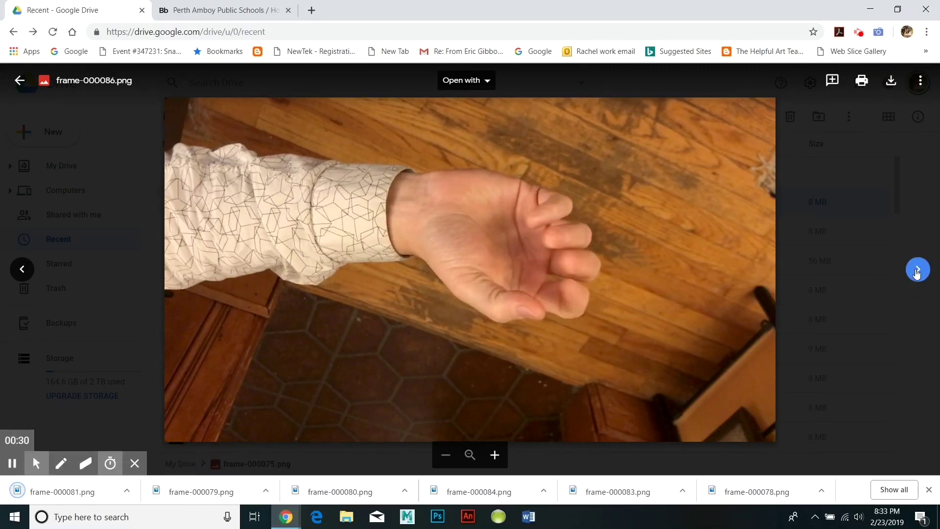
click(891, 81)
click(917, 269)
click(890, 81)
click(917, 269)
click(890, 80)
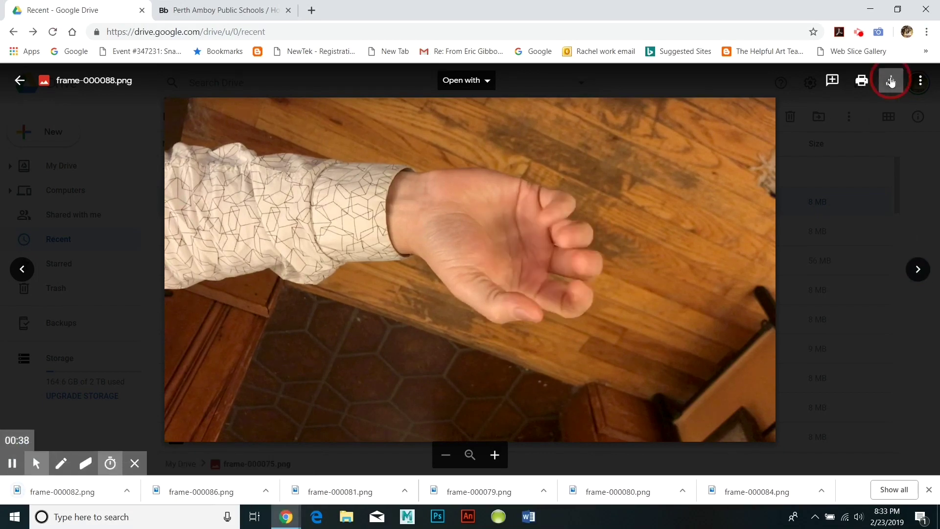
click(917, 268)
click(917, 269)
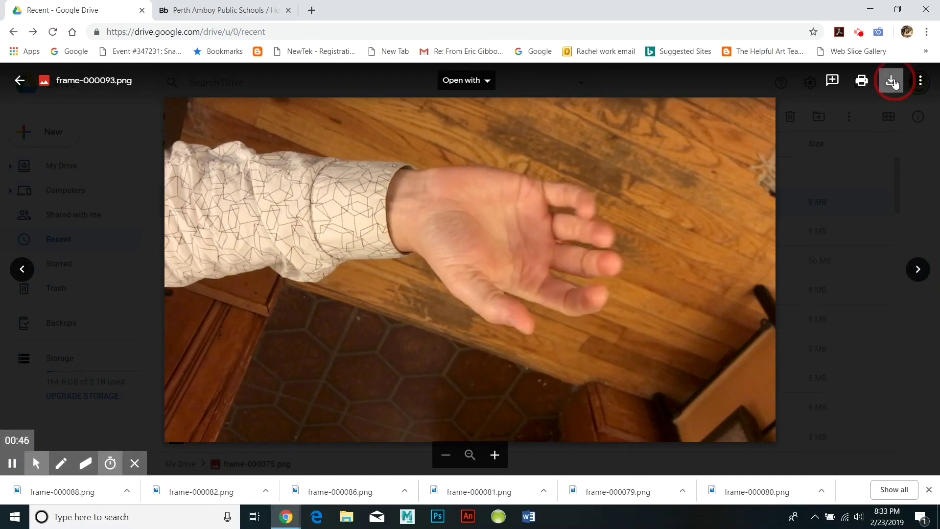
click(890, 81)
click(917, 269)
click(890, 80)
click(917, 268)
click(917, 268)
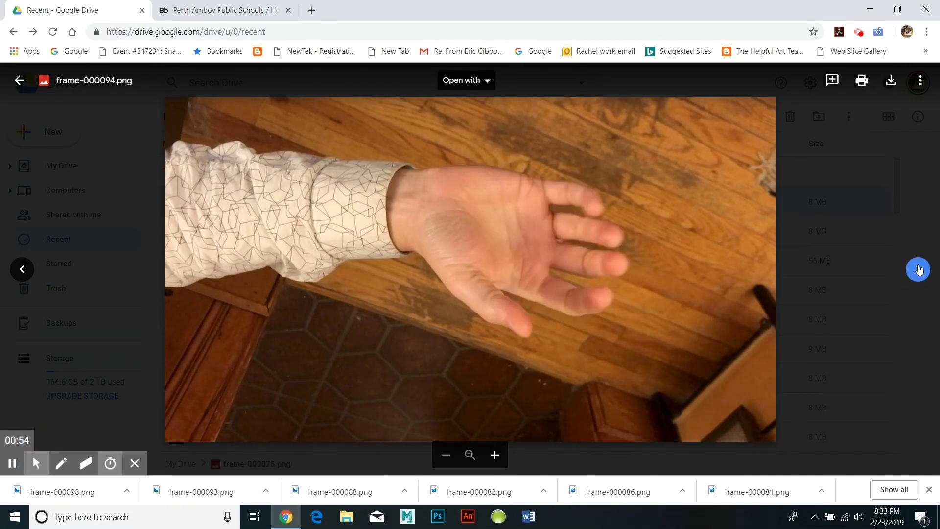
click(917, 269)
click(917, 269)
click(917, 268)
click(890, 81)
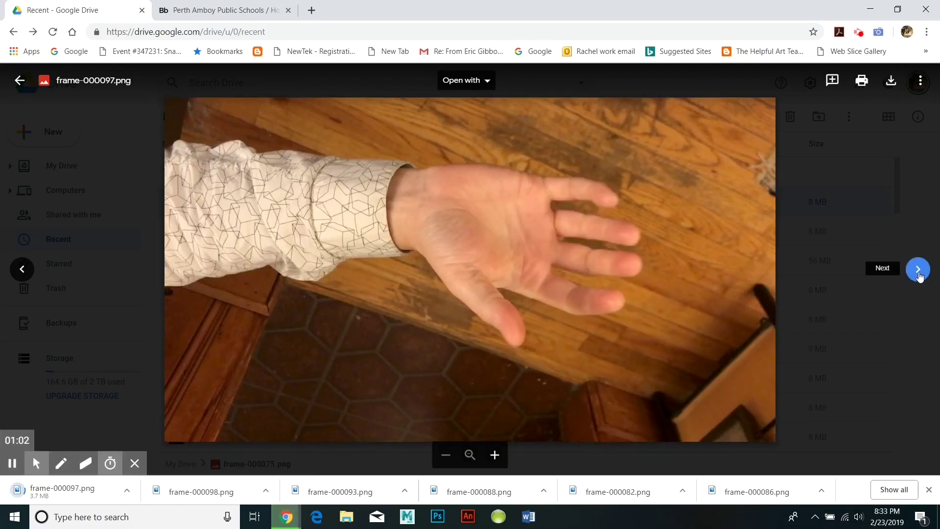
click(916, 269)
click(916, 268)
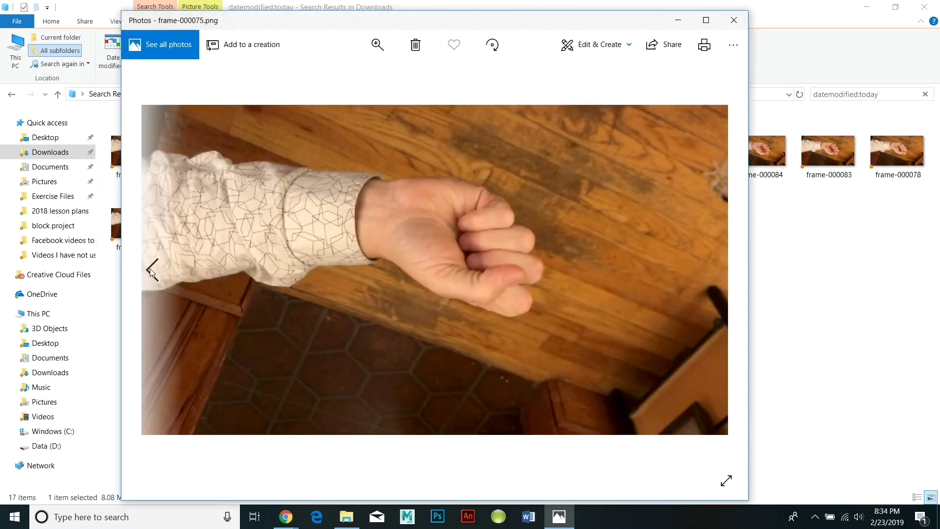
- Step back through five downloaded hand frames in Photos, then close the Photos window
click(149, 268)
click(150, 268)
click(150, 268)
click(150, 269)
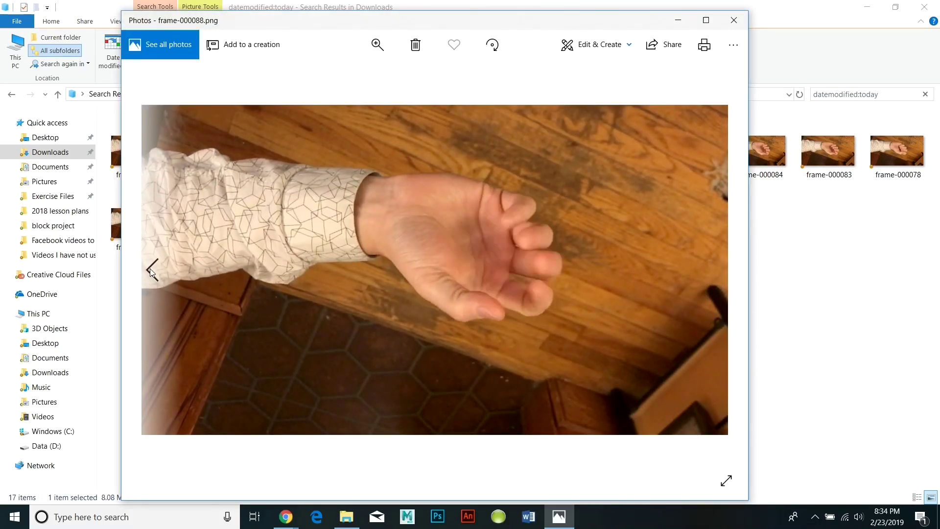
click(149, 269)
click(734, 20)
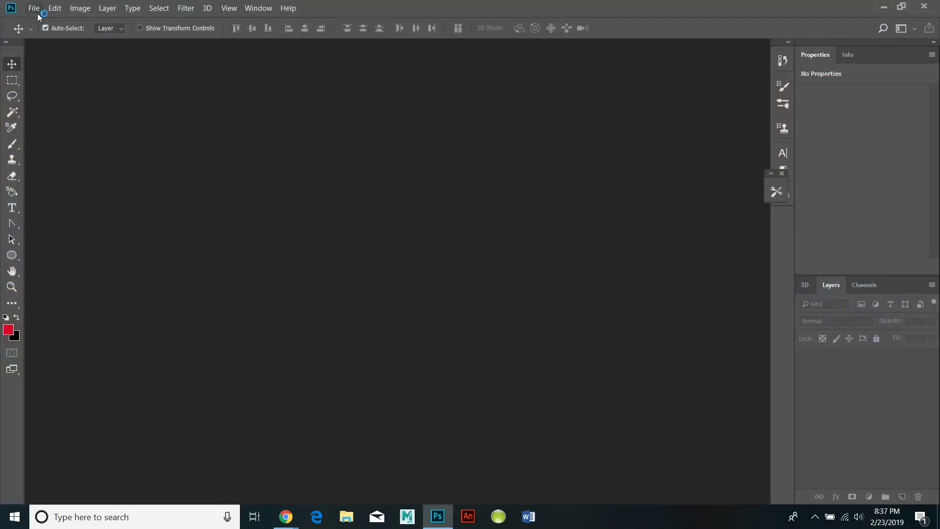
- Open File > Scripts > Load Files into Stack with the source set to Files
click(34, 8)
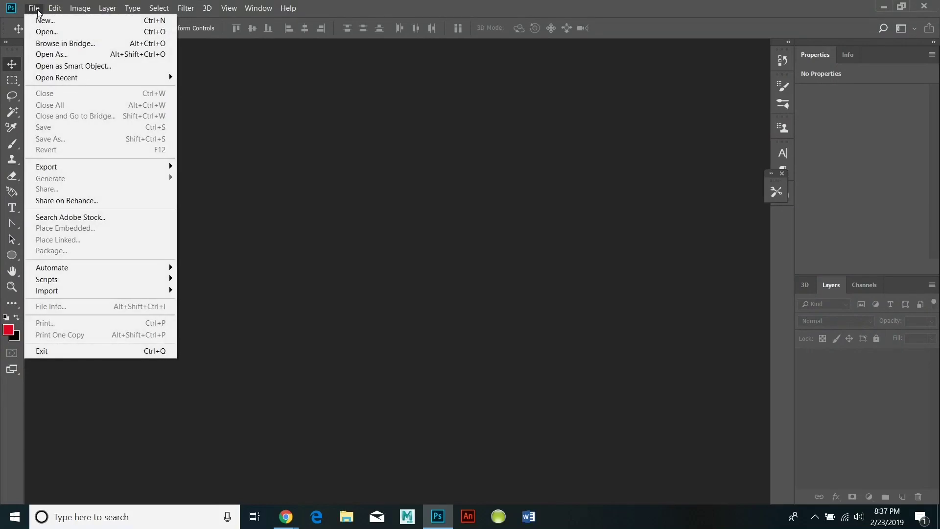
mouse_move(124, 285)
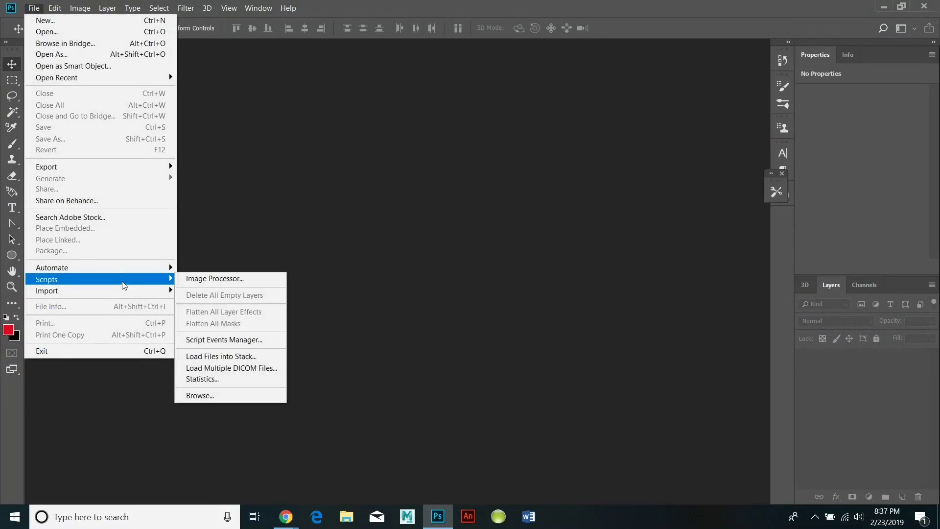
click(259, 356)
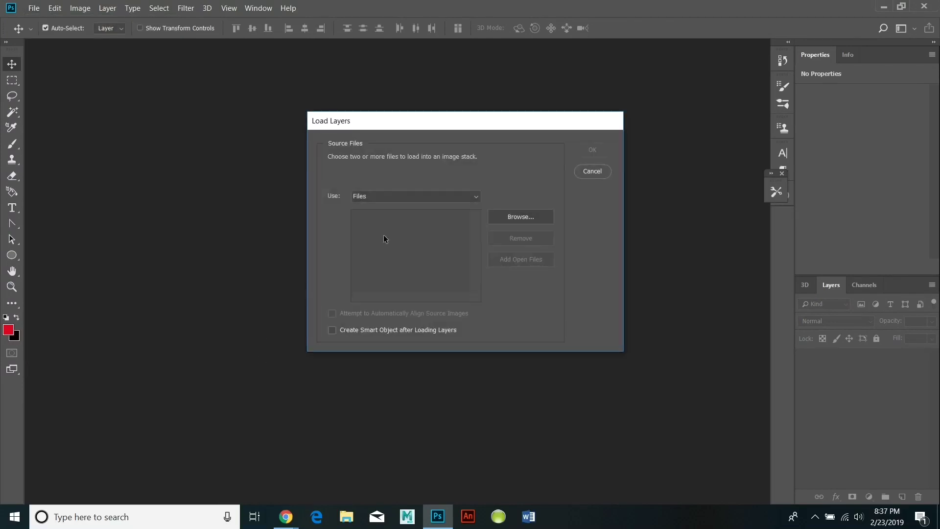
click(474, 197)
click(443, 206)
- Add all 17 frames from the 'hand motion sequence' folder to the Load Layers list
click(542, 218)
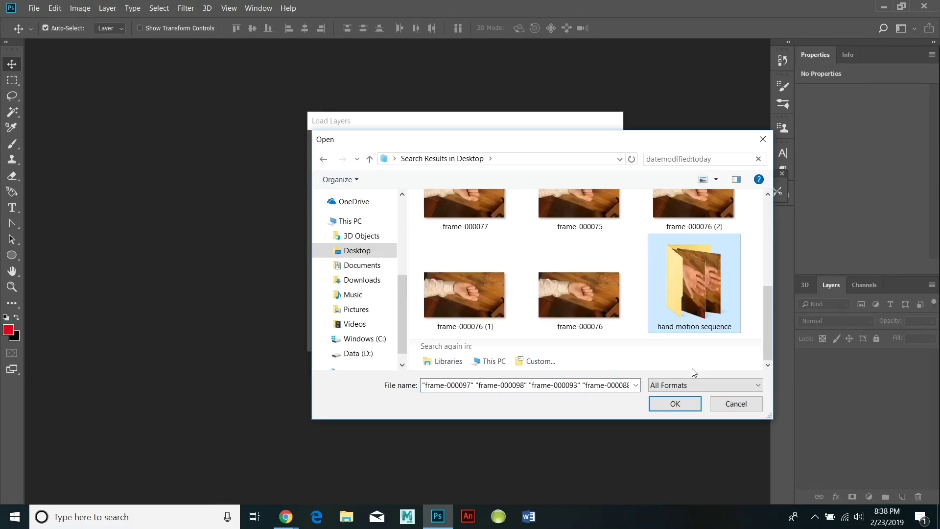
click(675, 403)
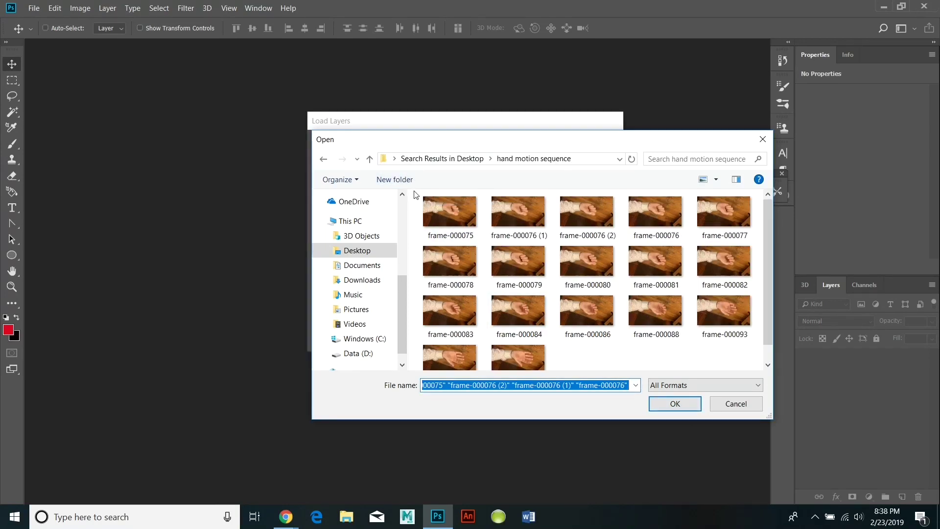
drag(414, 195, 729, 406)
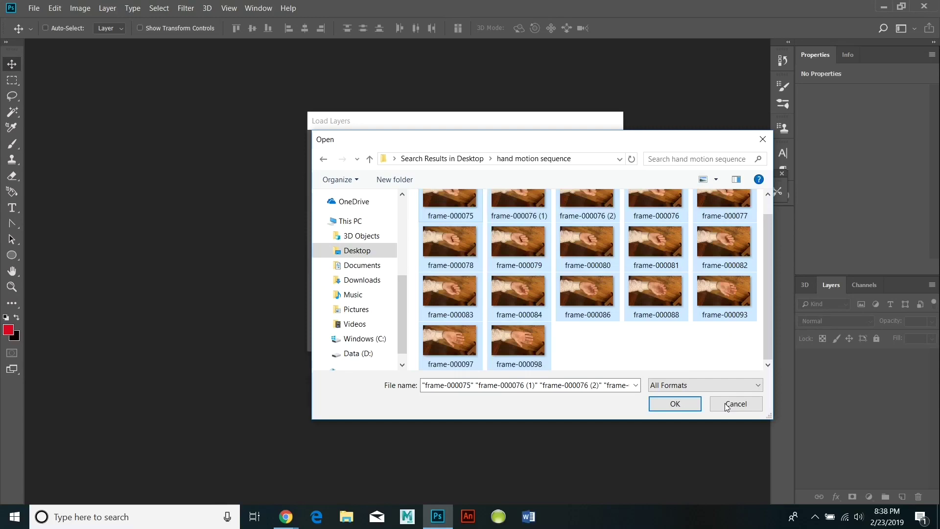
click(675, 403)
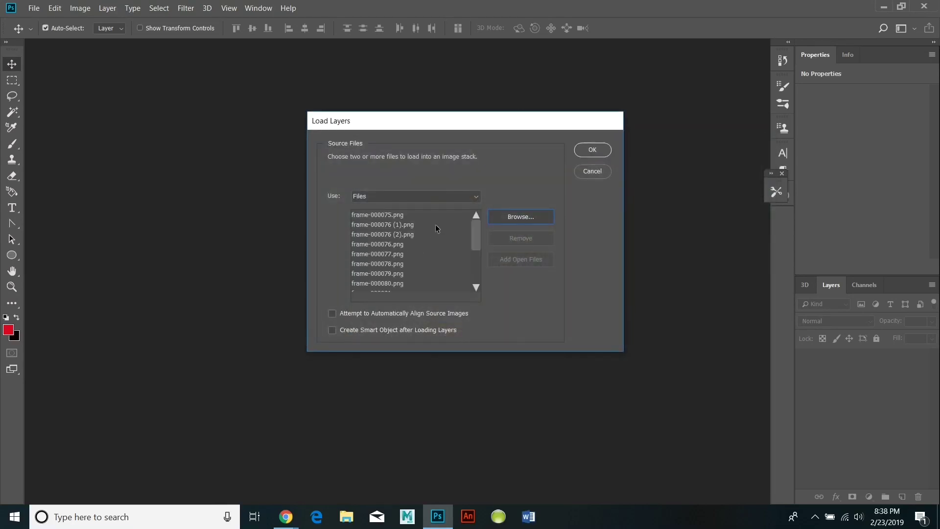
click(391, 215)
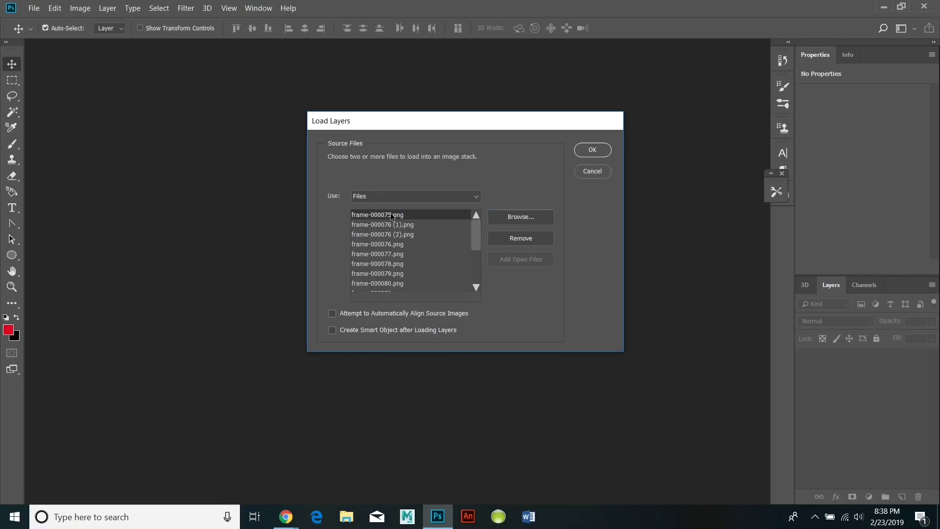
drag(476, 245, 477, 302)
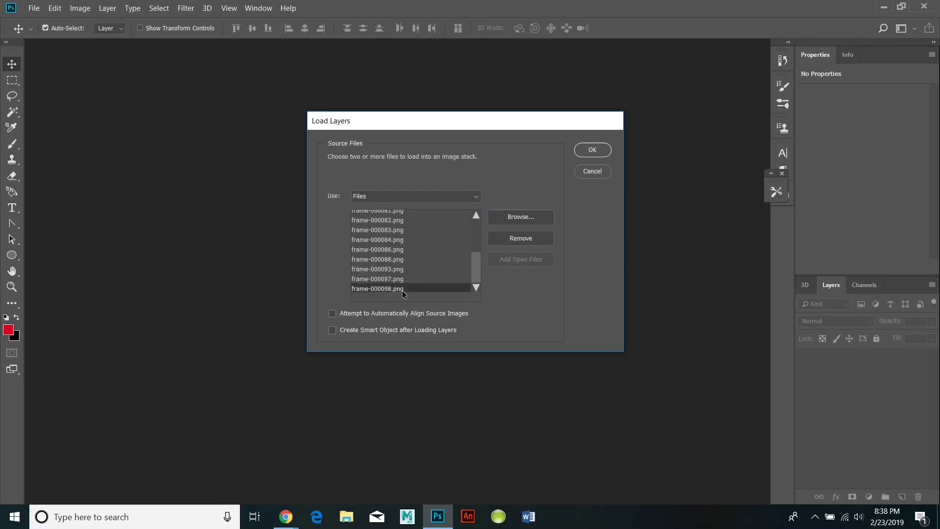
scroll(467, 215, up, 3)
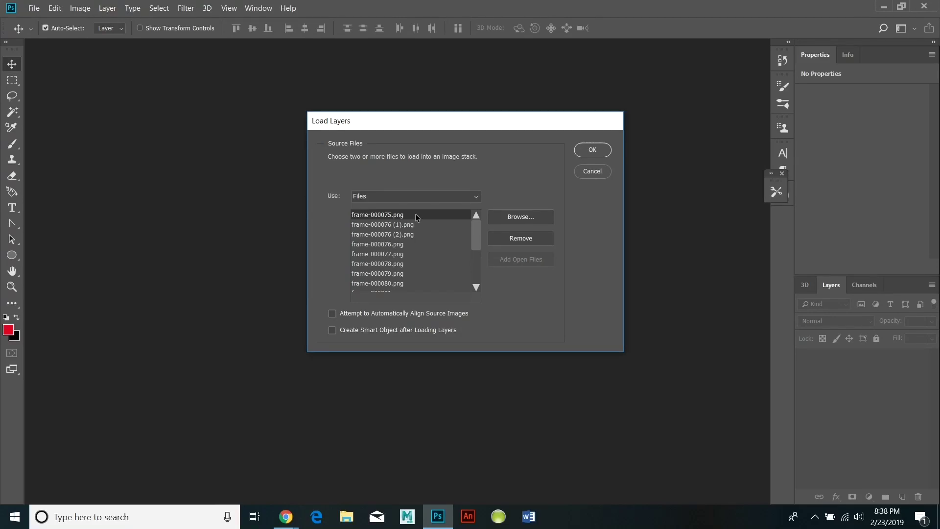
drag(473, 241, 475, 295)
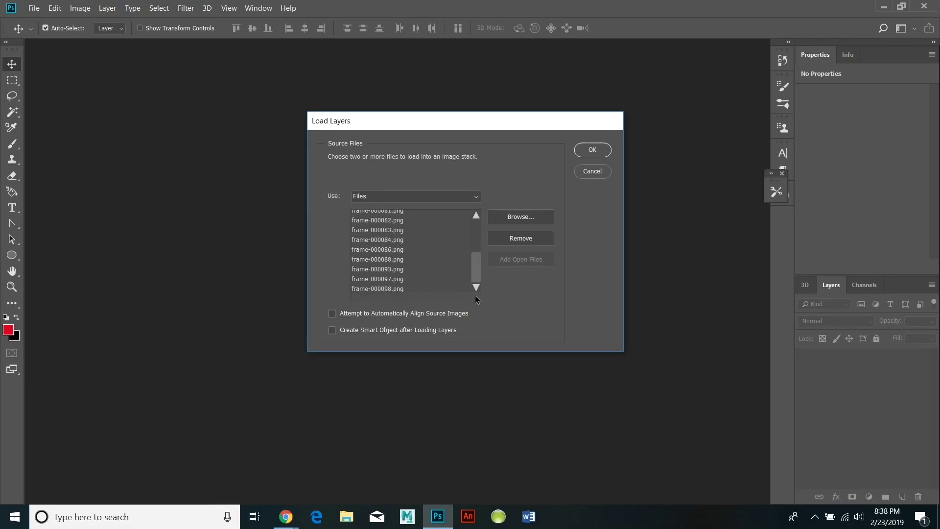
- Stack frame-000075 through frame-000098 as separate layers in the new Untitled1 document
click(591, 149)
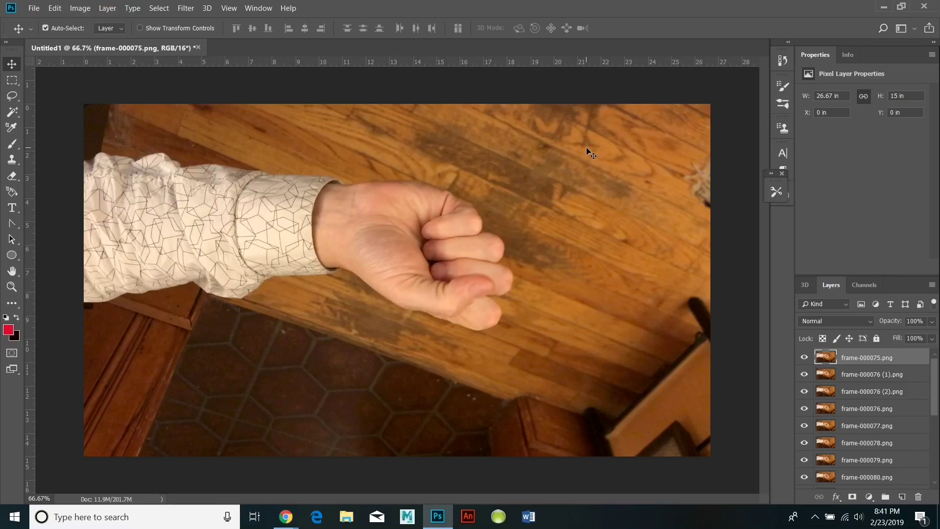
click(265, 9)
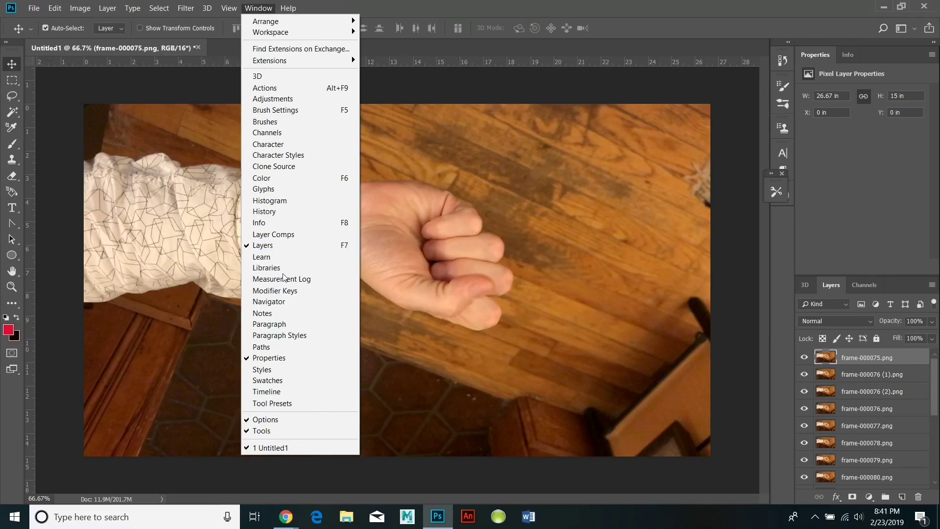
- Create a frame animation in the Timeline and make 17 frames from the hand layers
click(297, 396)
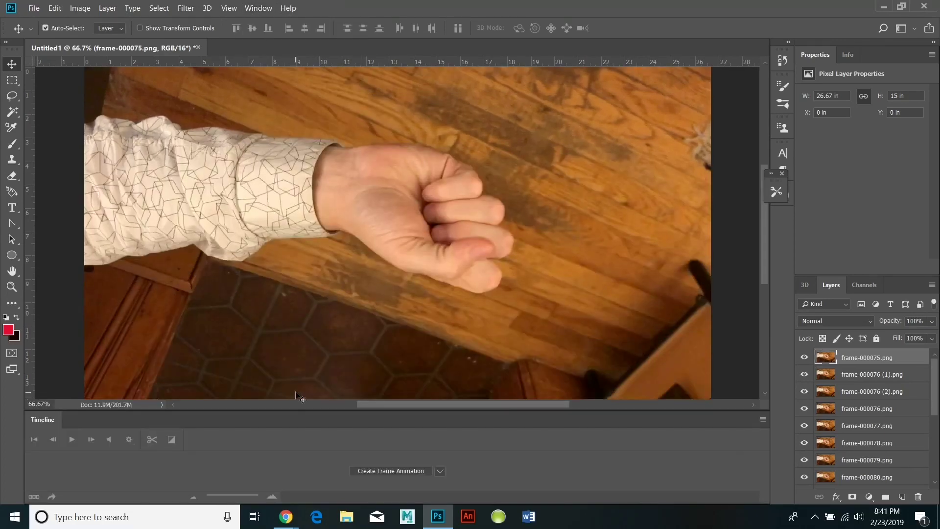
click(439, 470)
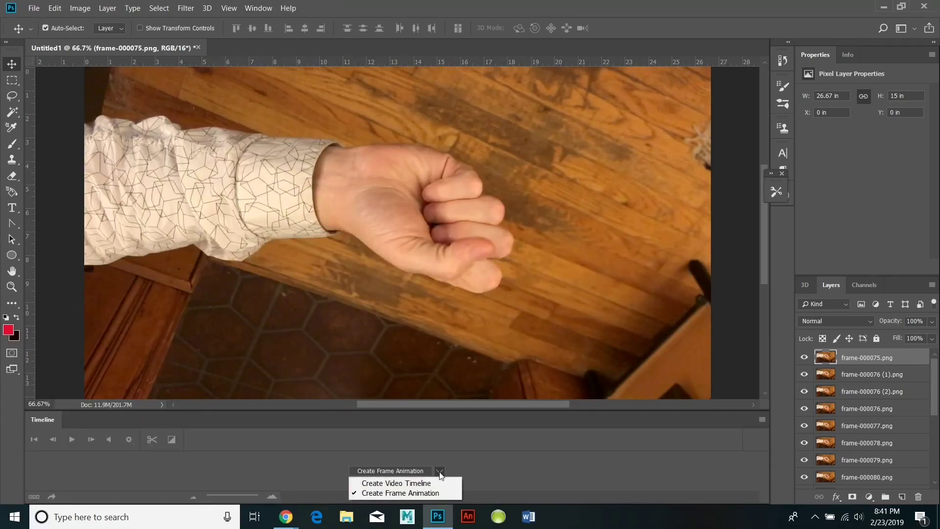
click(428, 493)
click(761, 419)
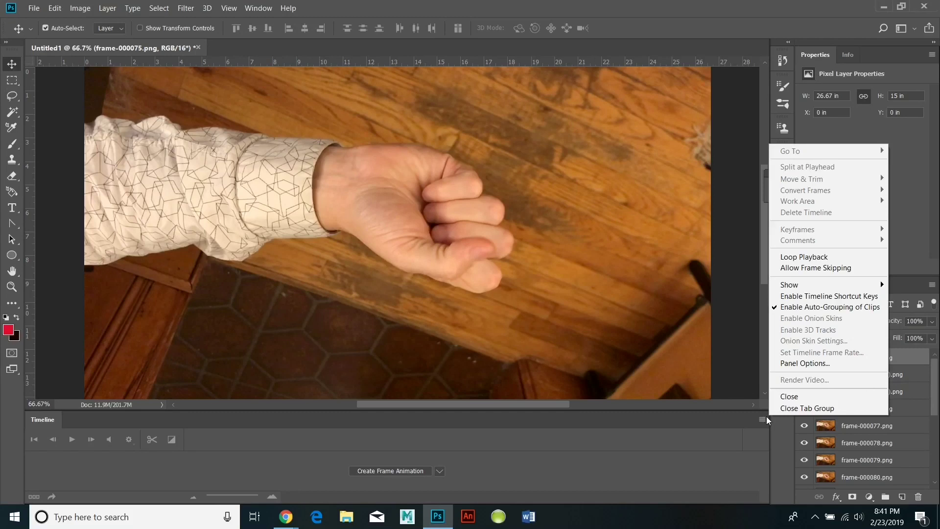
click(505, 446)
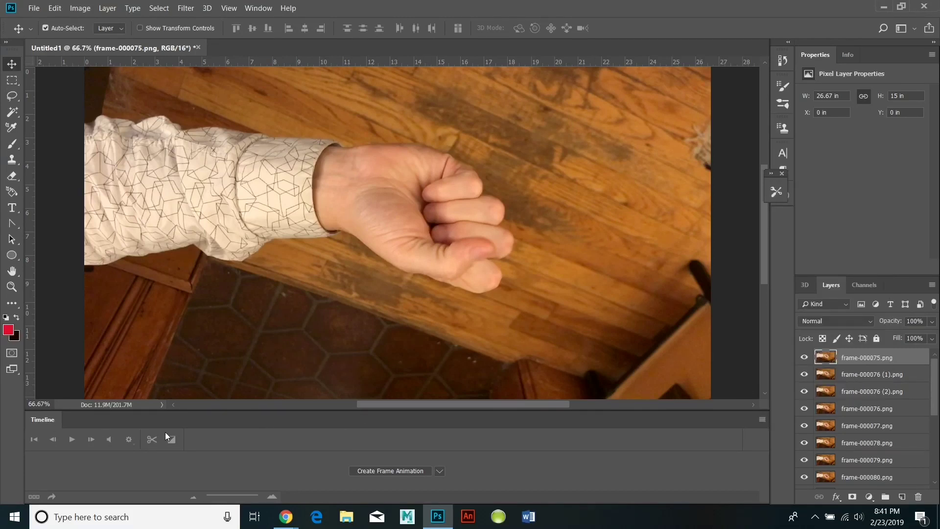
click(146, 404)
scroll(381, 439, down, 1)
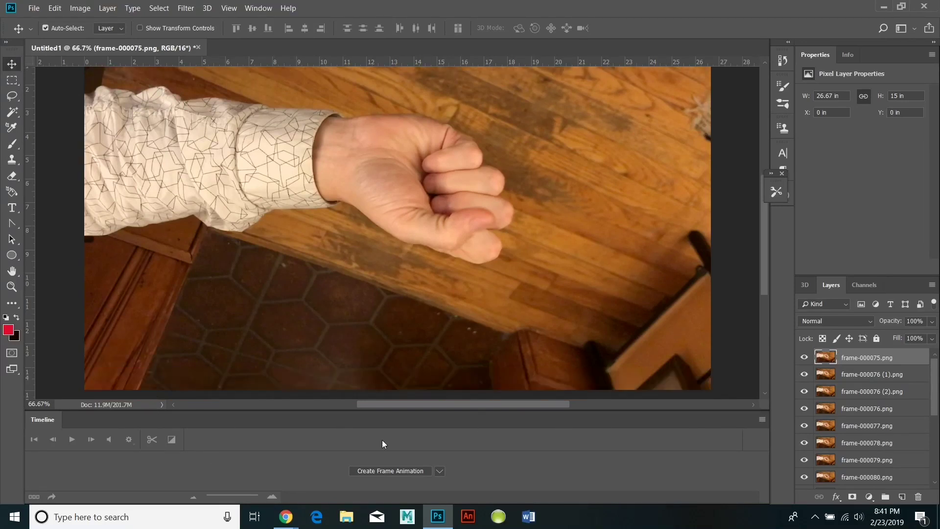
click(410, 470)
click(761, 436)
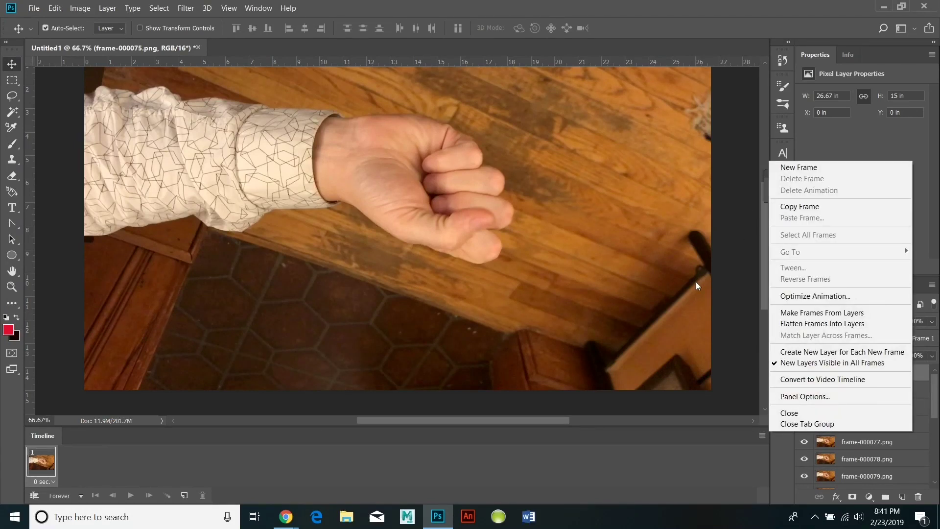
click(800, 316)
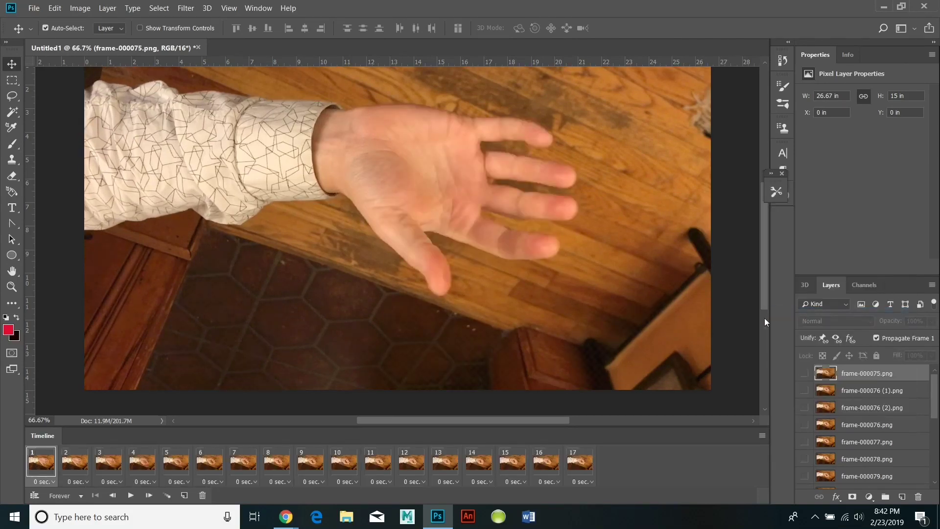
- Play and stop the animation preview, then hide the Timeline panel via Window
click(131, 495)
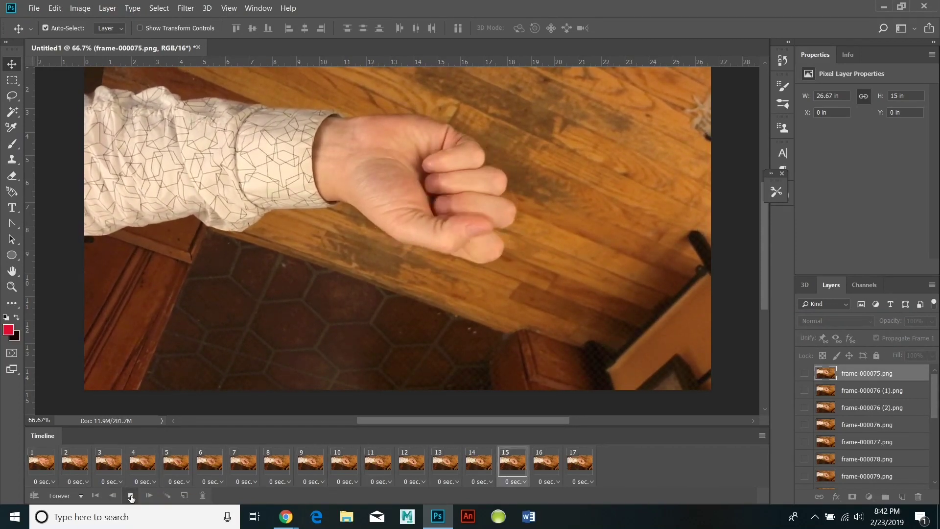
click(131, 495)
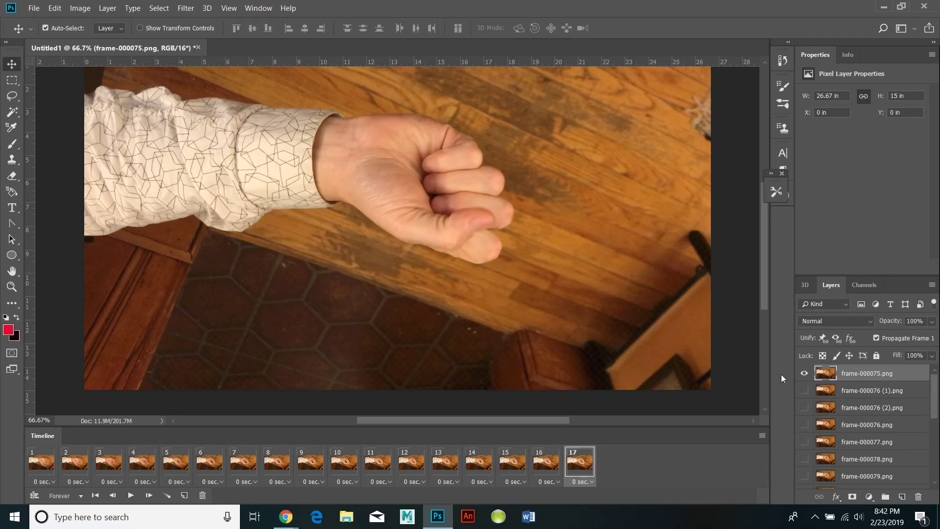
click(261, 11)
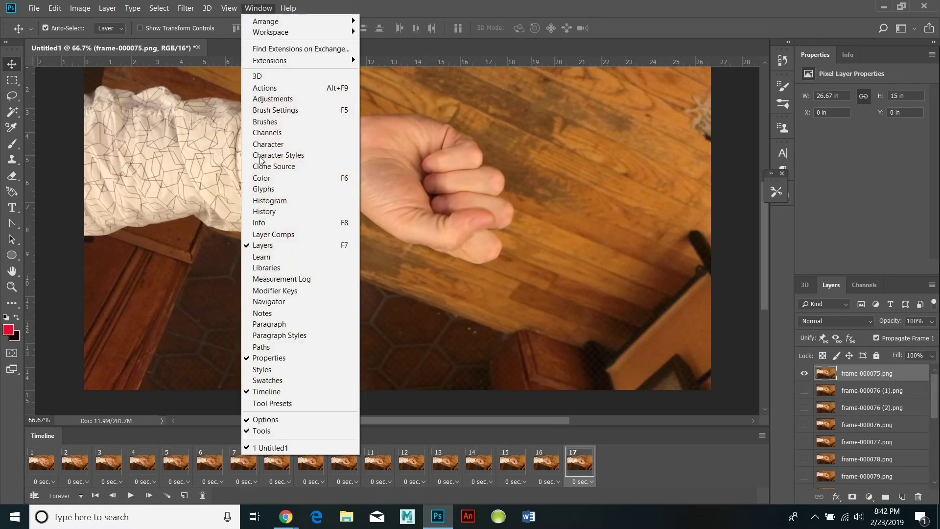
click(284, 391)
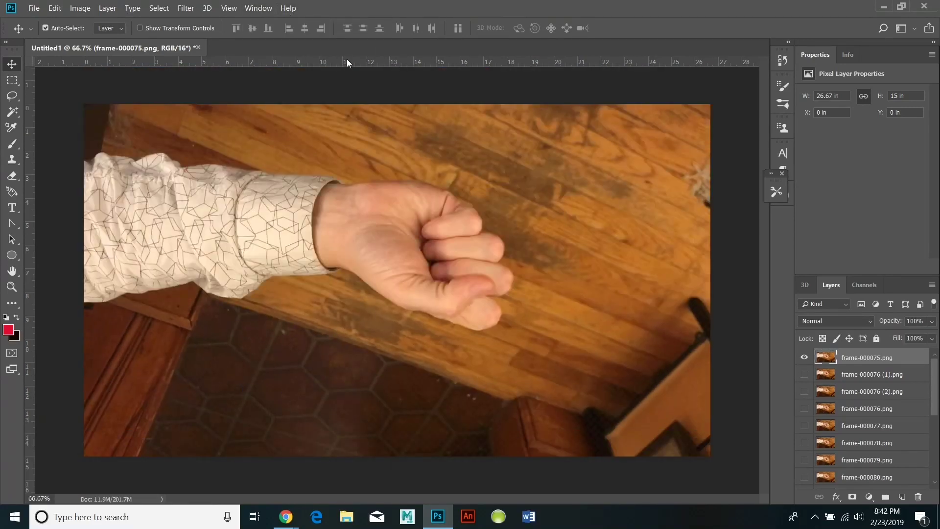
- Select the arm on frame-000075.png using Select Subject plus Quick Selection over the upper and lower sleeve
click(164, 8)
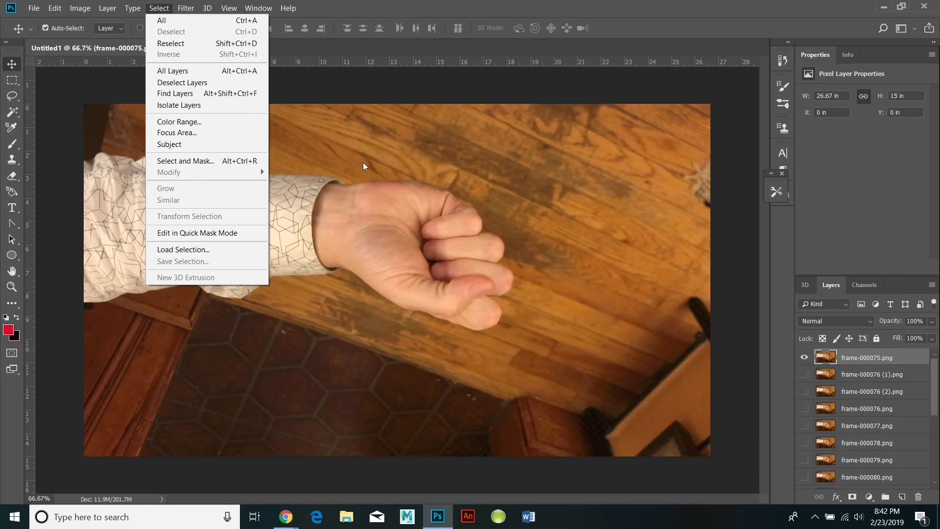
click(852, 358)
click(161, 8)
click(178, 144)
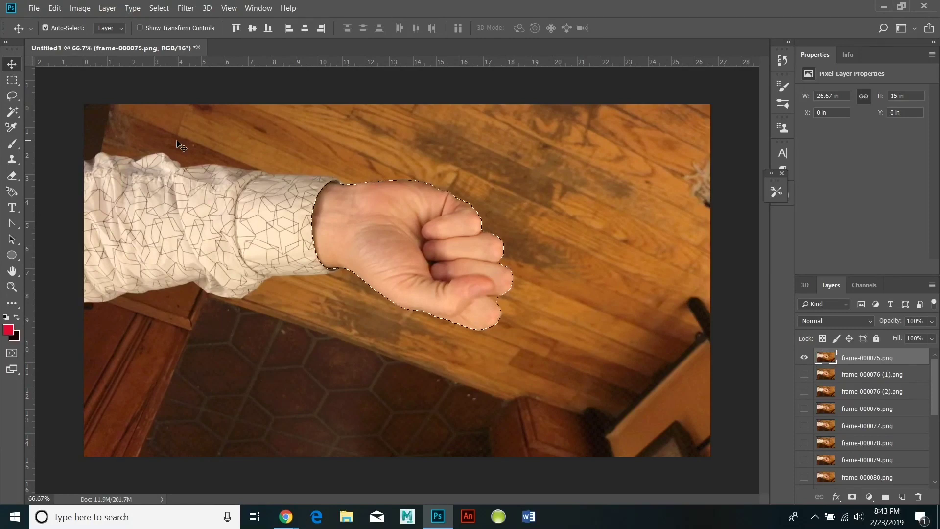
click(12, 96)
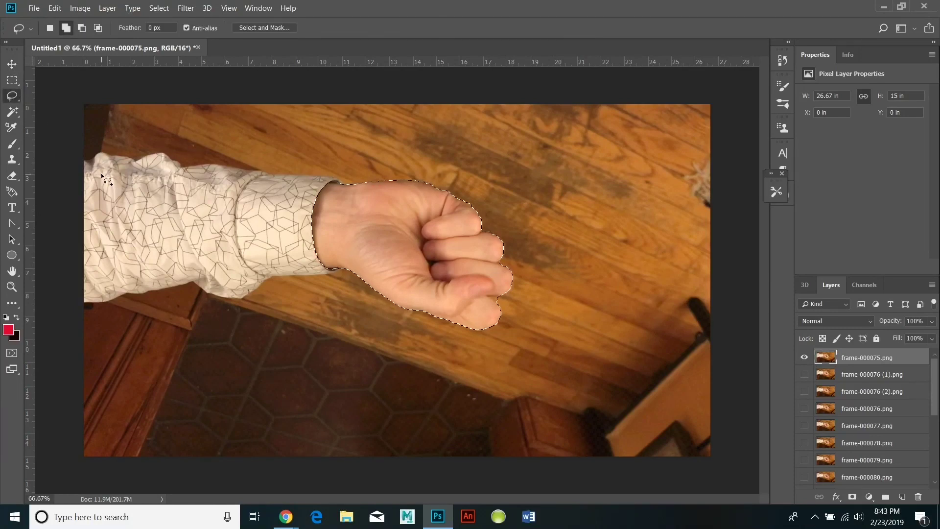
drag(85, 158, 169, 162)
click(158, 8)
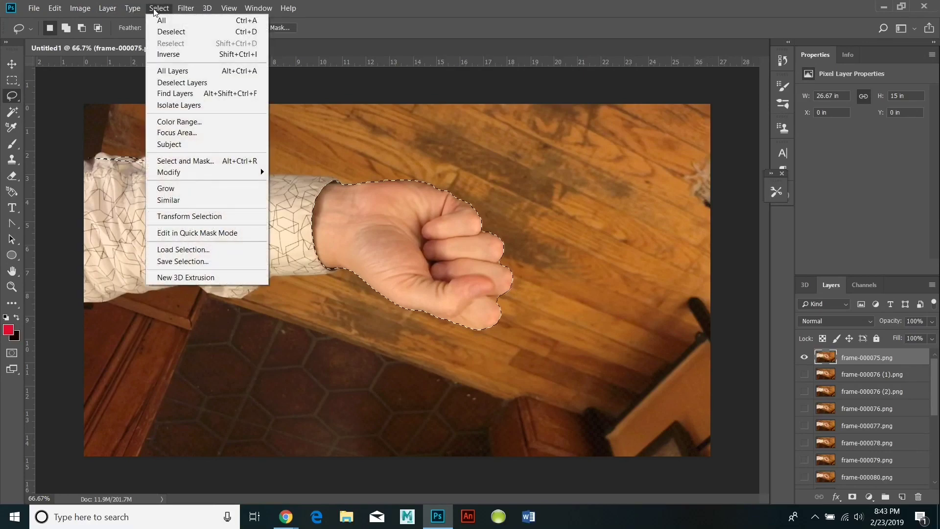
click(155, 9)
click(80, 8)
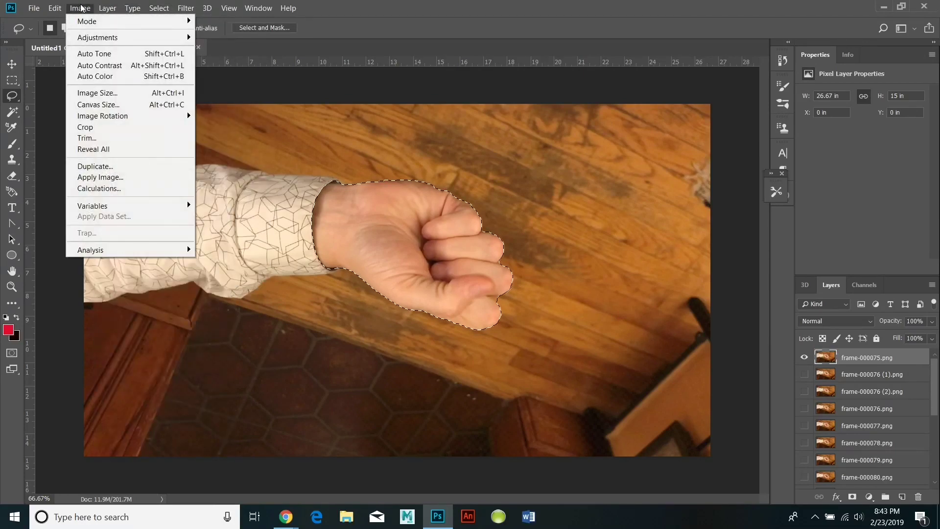
click(66, 22)
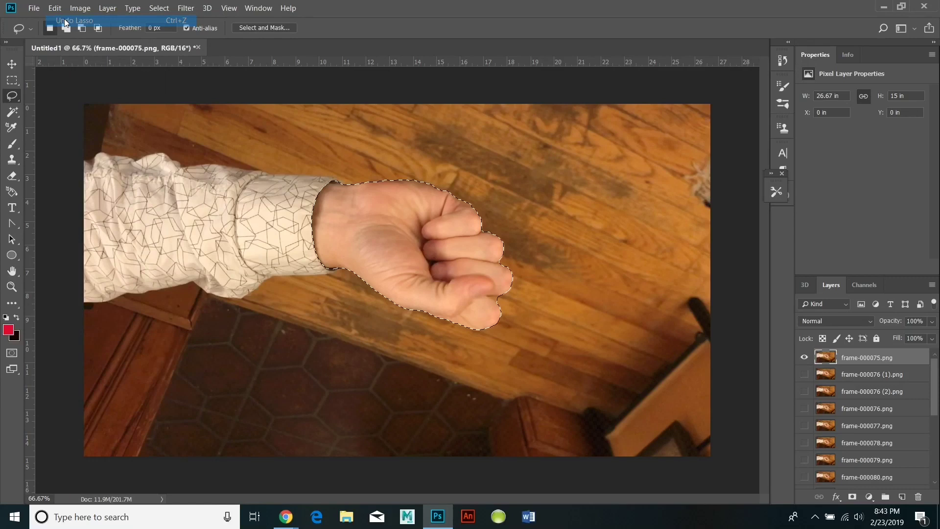
click(16, 113)
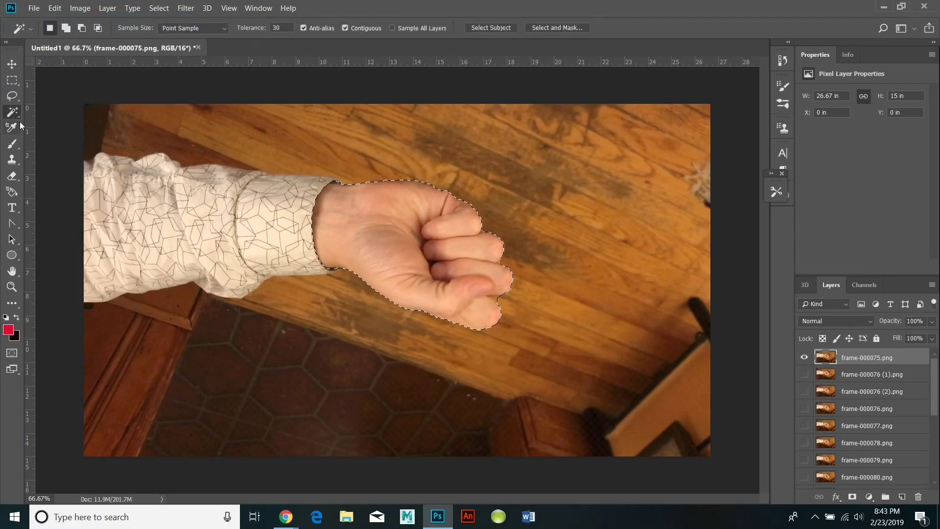
right_click(20, 117)
click(54, 111)
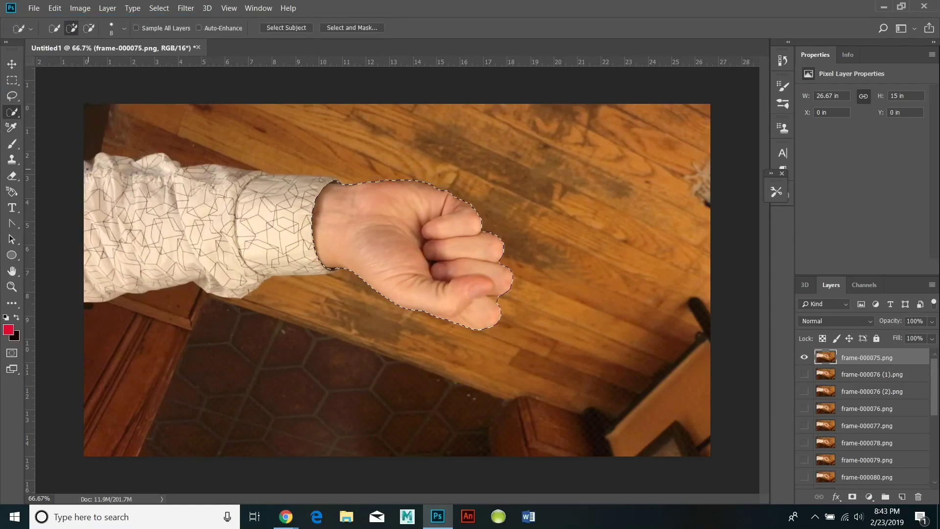
mouse_move(87, 169)
mouse_down()
mouse_move(133, 165)
mouse_move(304, 196)
mouse_up()
click(204, 260)
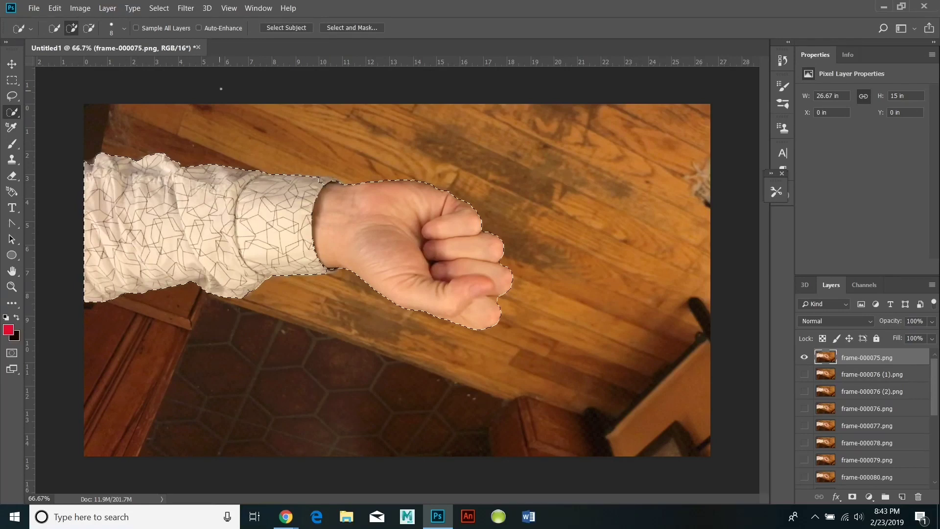
- Invert the selection, cut the wooden-floor background from frame-000075.png, and lock the layer
click(159, 8)
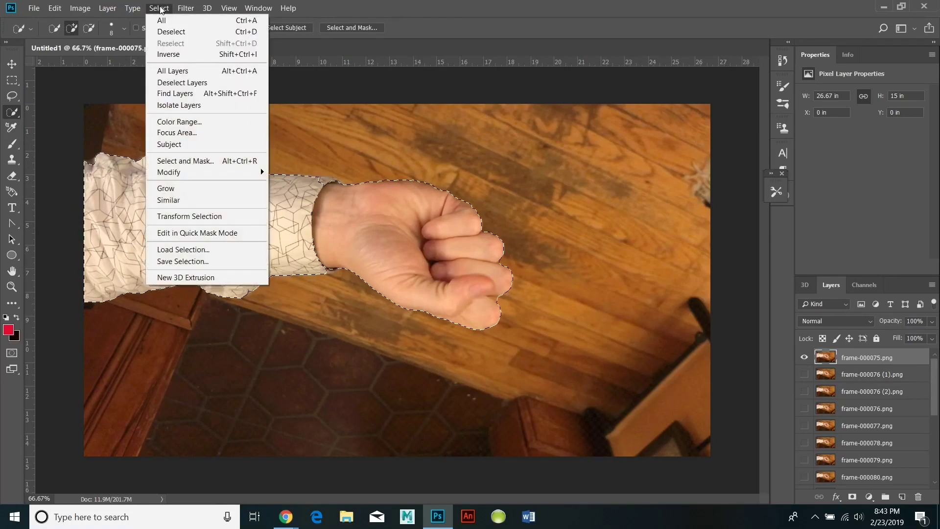
click(191, 54)
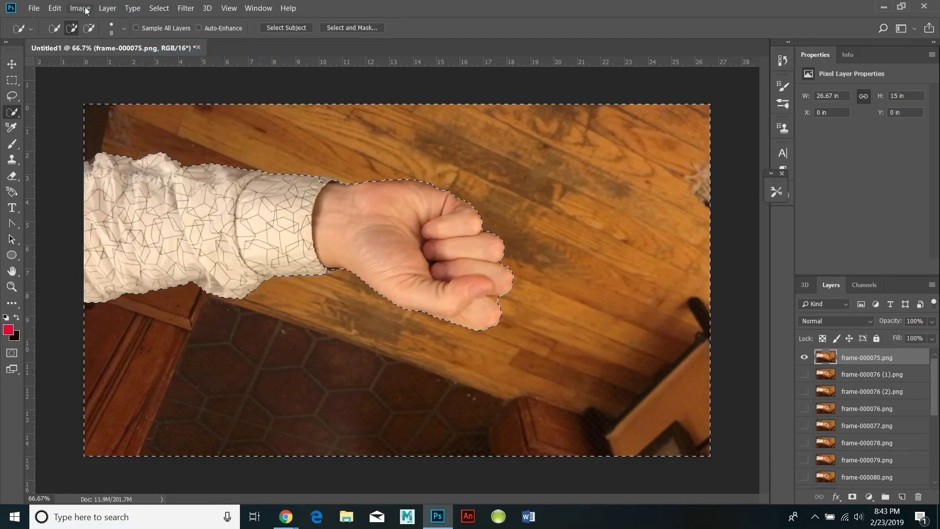
click(55, 8)
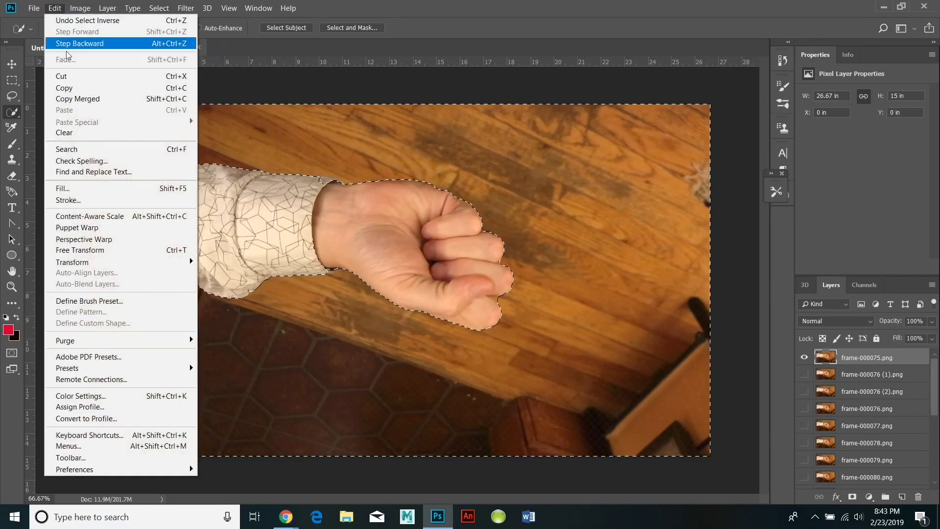
click(76, 76)
click(876, 338)
- Cut the floor away from frame-000076 (1).png around its sleeve, wrist and fist, then lock it
click(804, 374)
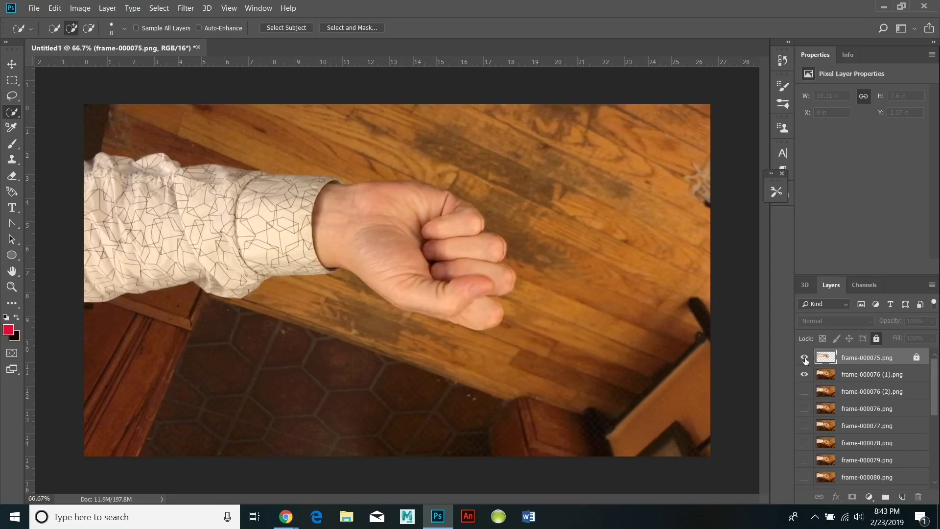
click(804, 358)
click(850, 376)
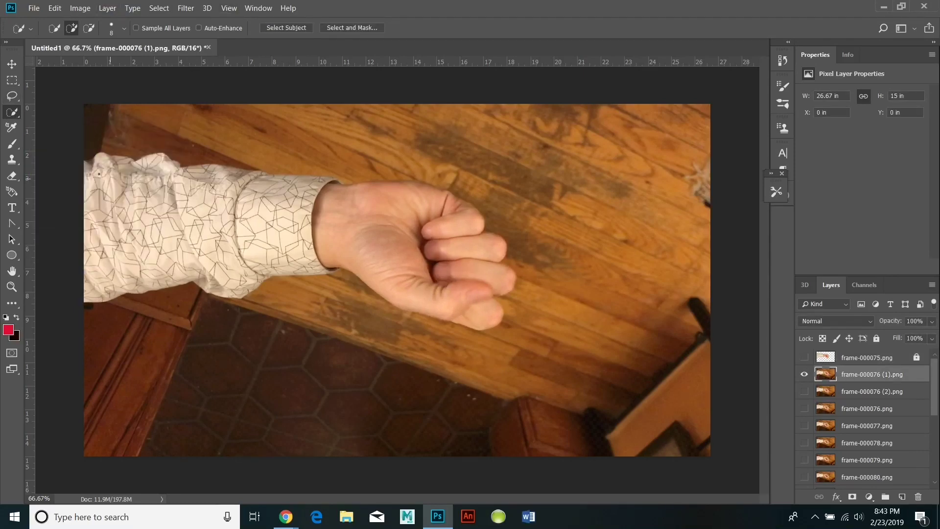
mouse_move(99, 174)
mouse_down()
mouse_move(243, 206)
mouse_move(256, 251)
mouse_move(226, 265)
mouse_move(336, 214)
mouse_move(430, 272)
mouse_move(481, 283)
mouse_up()
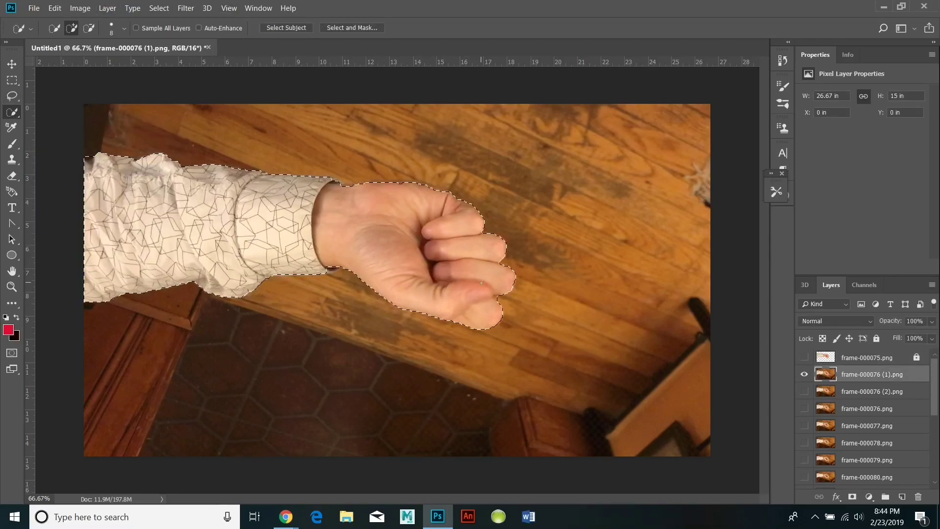
click(159, 7)
click(161, 53)
click(54, 8)
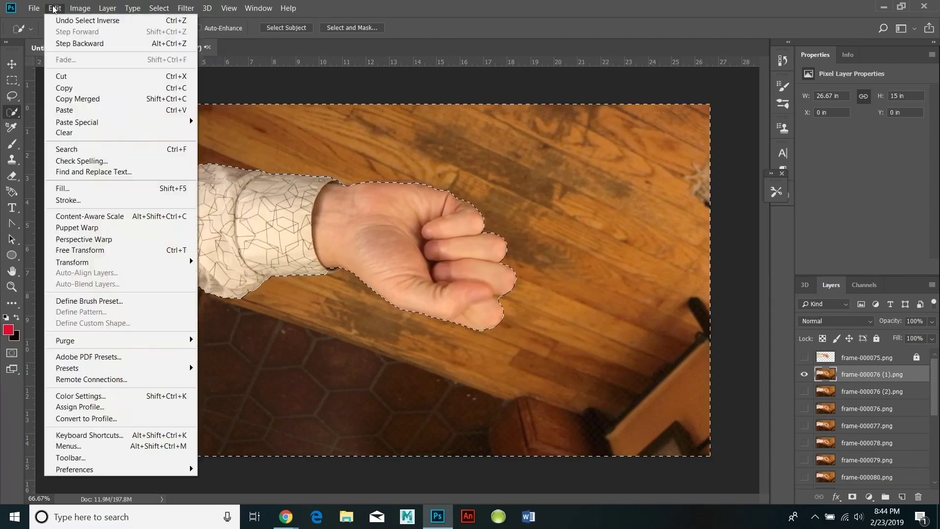
click(61, 76)
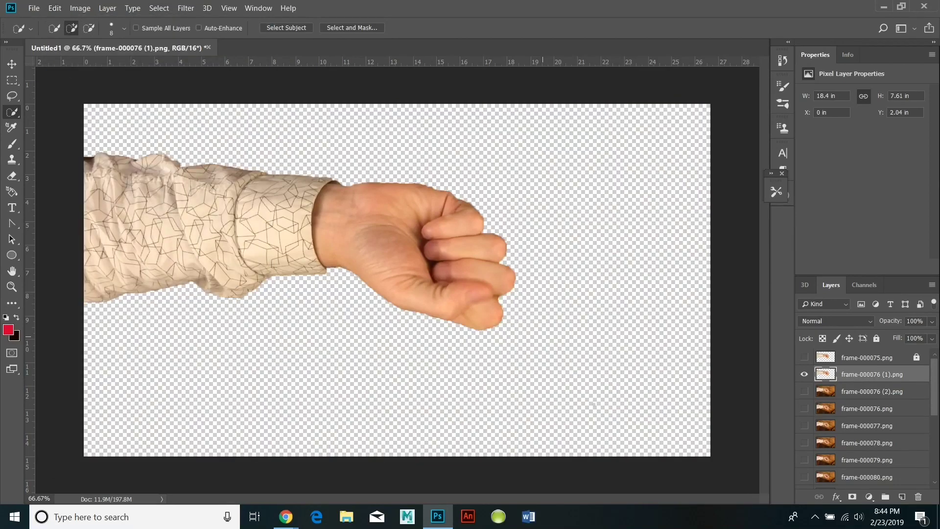
click(880, 358)
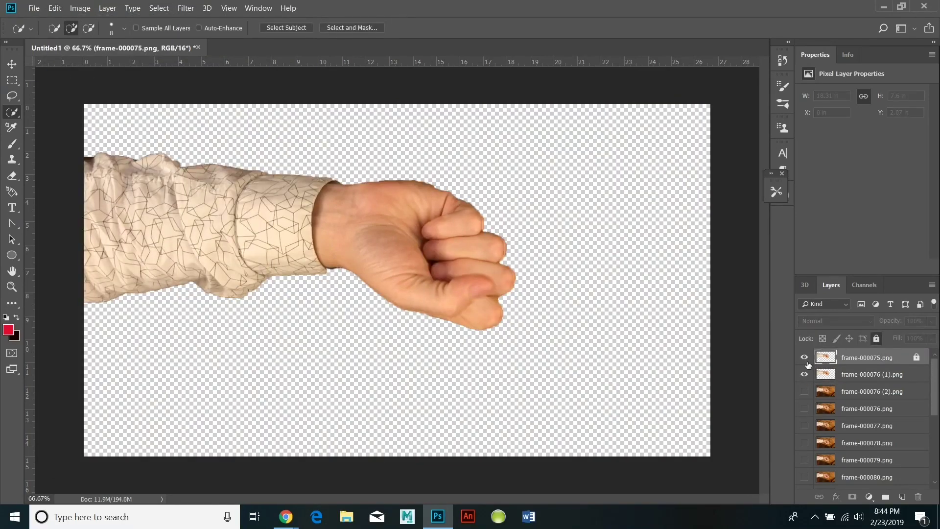
click(826, 374)
- Remove the floor from frame-000076 (2).png, then bring up frame-000076.png as the active layer
click(804, 374)
click(804, 391)
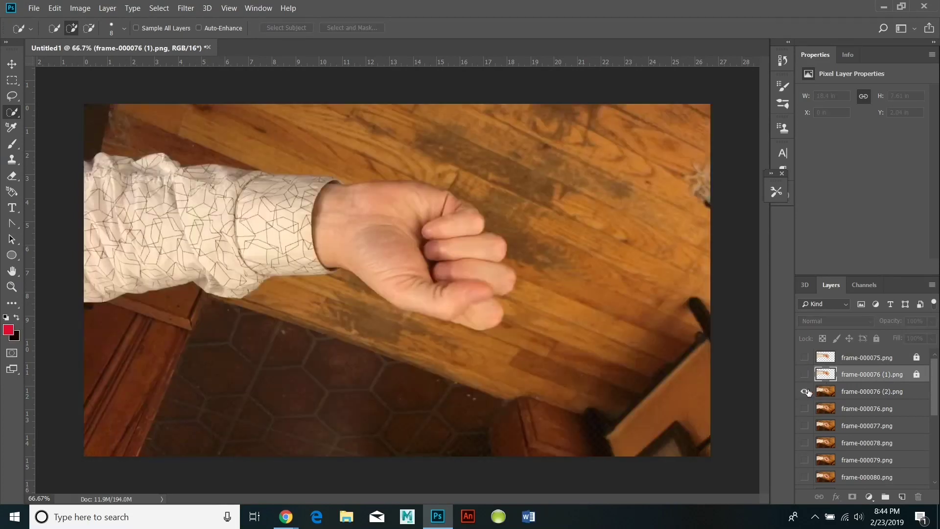
click(12, 114)
click(152, 8)
click(172, 53)
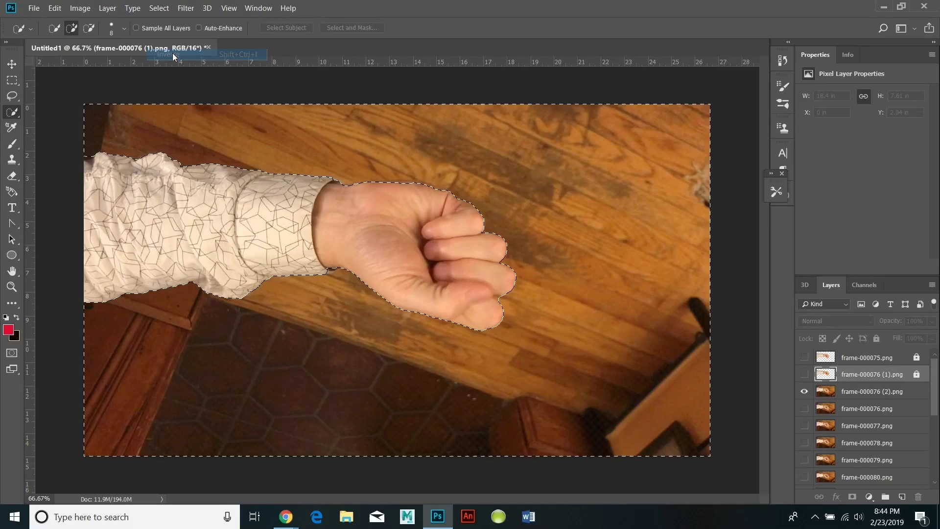
click(55, 8)
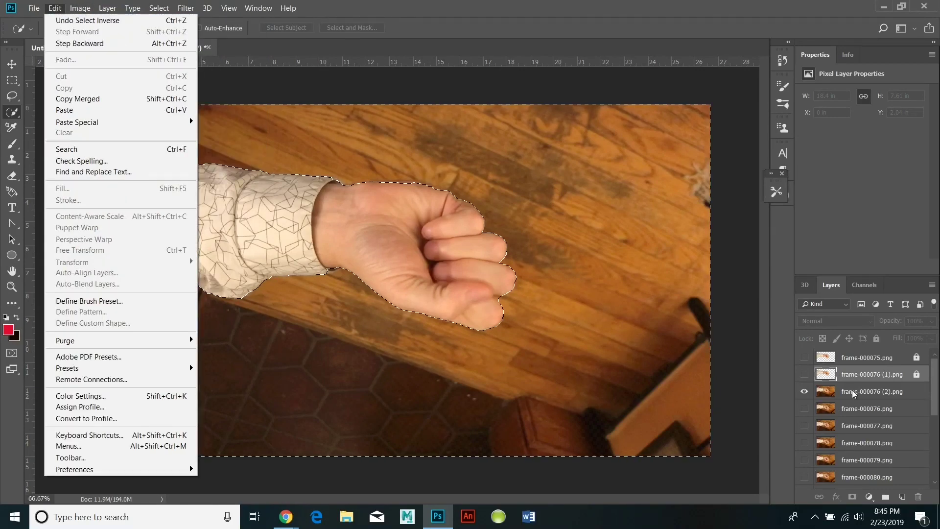
click(57, 9)
click(57, 9)
click(68, 76)
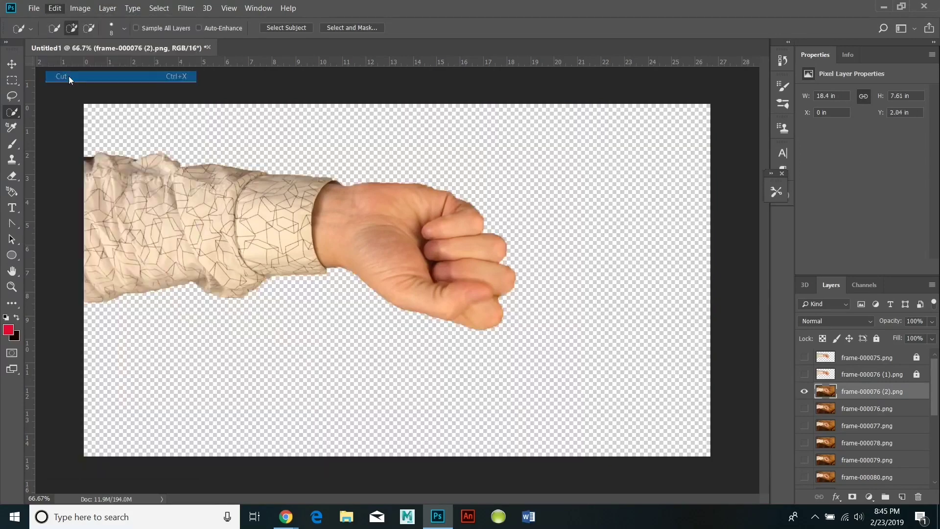
click(804, 391)
click(825, 410)
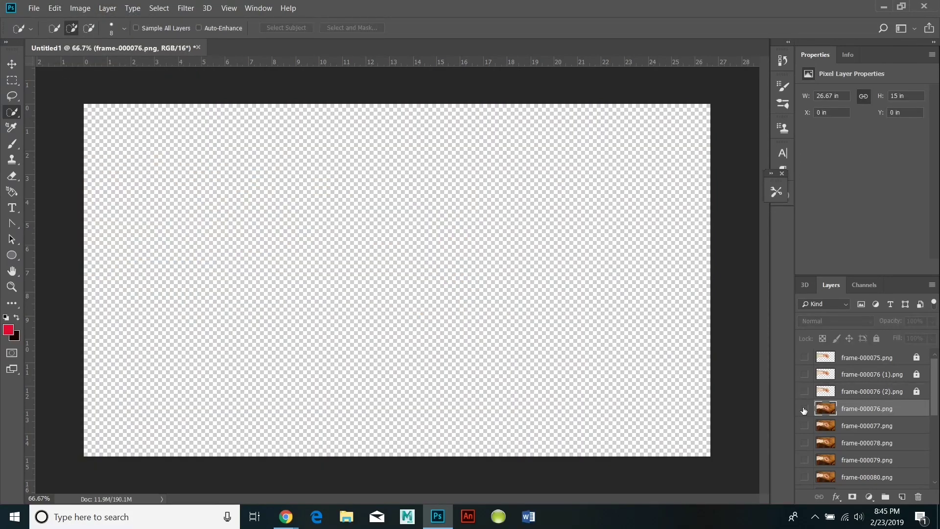
click(803, 408)
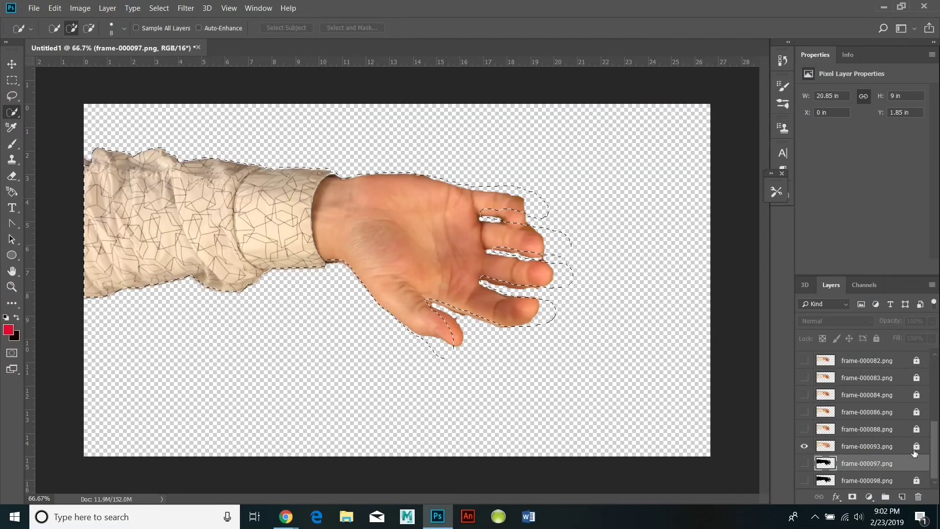
- Fill the selected hand on frame-000093 with black and deselect
click(158, 8)
click(171, 29)
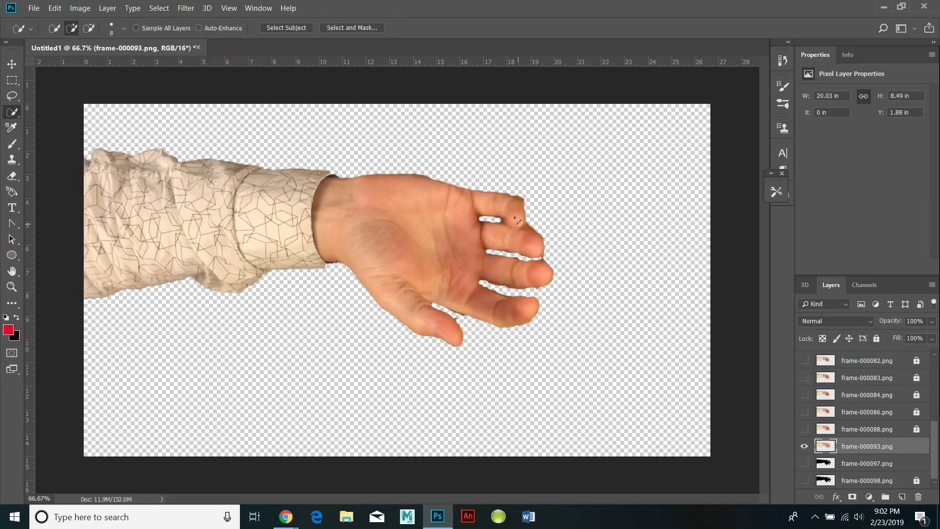
click(496, 262)
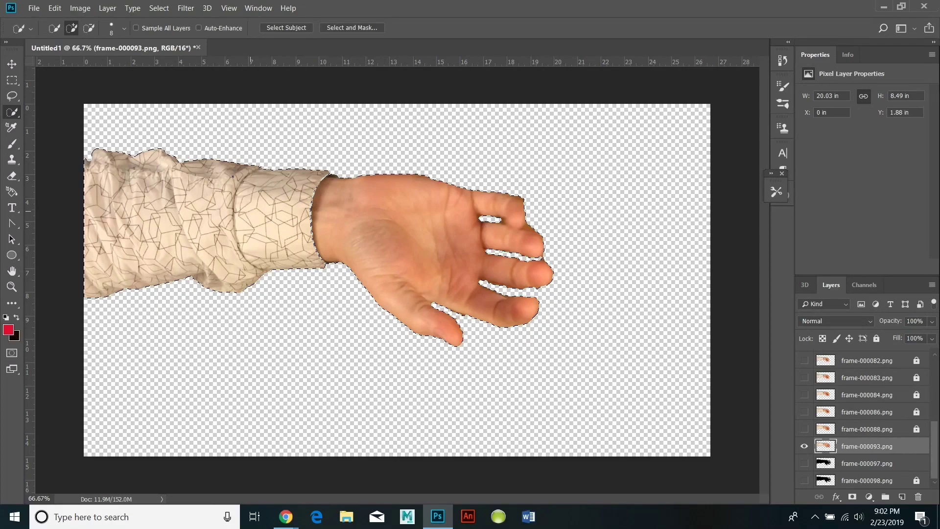
click(54, 8)
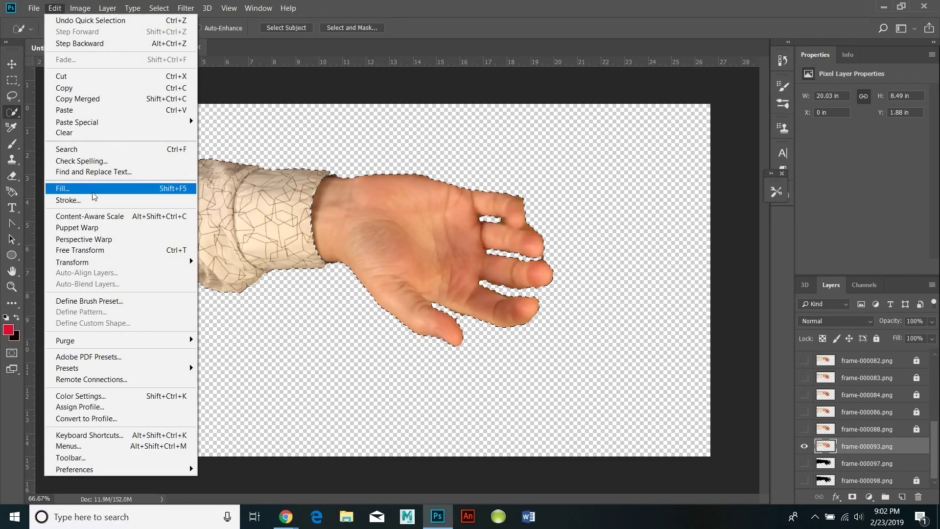
click(95, 197)
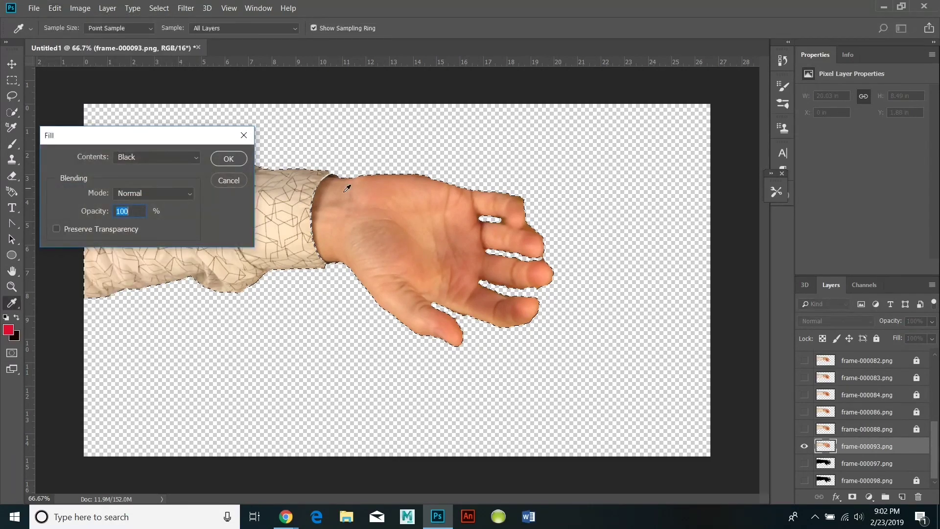
click(229, 159)
click(159, 7)
click(171, 28)
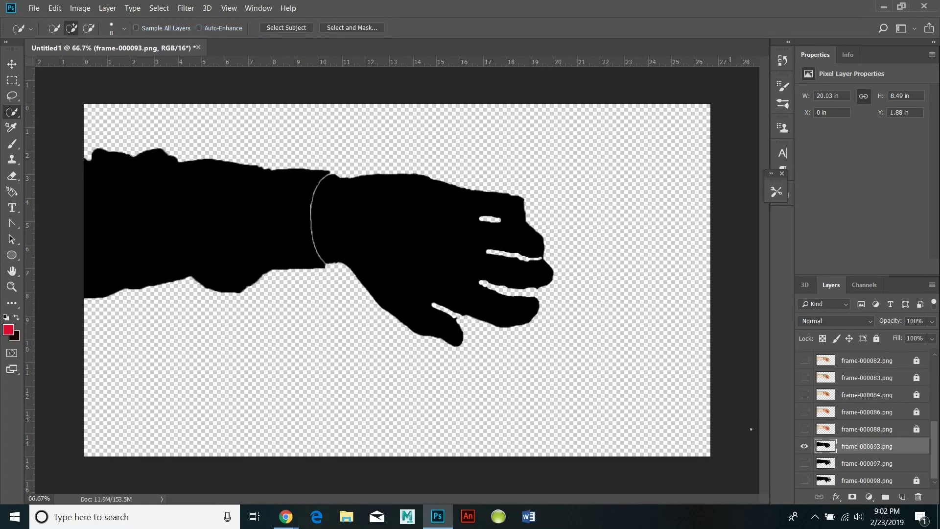
- Switch to frame-000088, select the whole arm and hand, and fill it black
click(804, 446)
click(803, 428)
drag(437, 217, 509, 294)
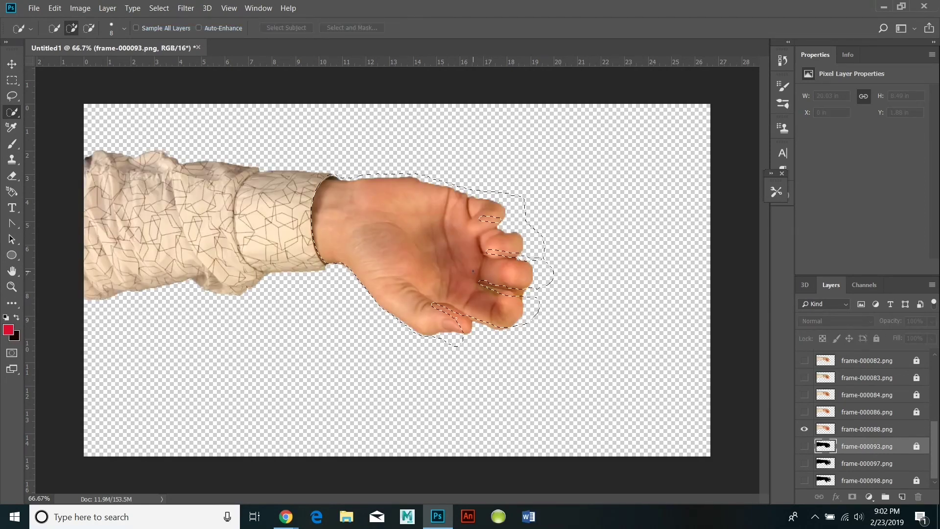
key(alt+])
key(ctrl+d)
mouse_move(379, 227)
mouse_down()
mouse_move(323, 201)
mouse_move(165, 201)
mouse_up()
click(74, 8)
key(shift+F5)
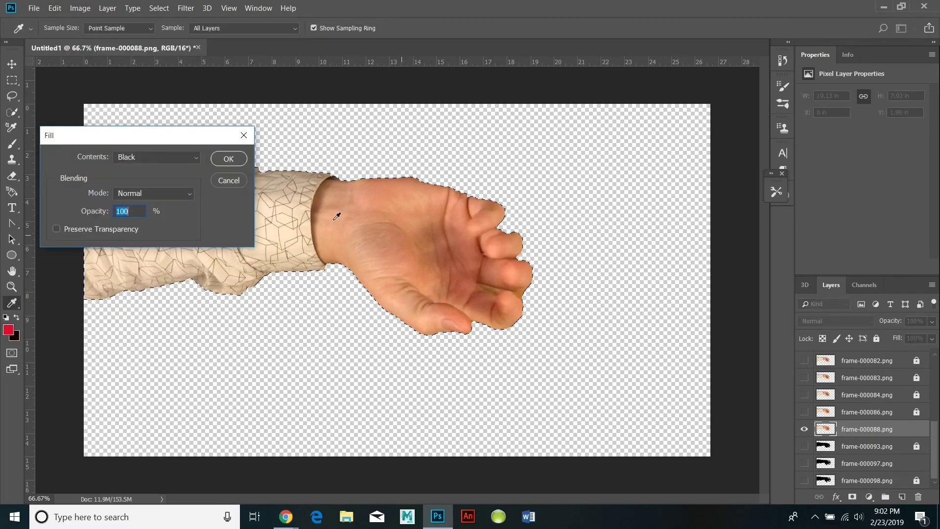
key(Return)
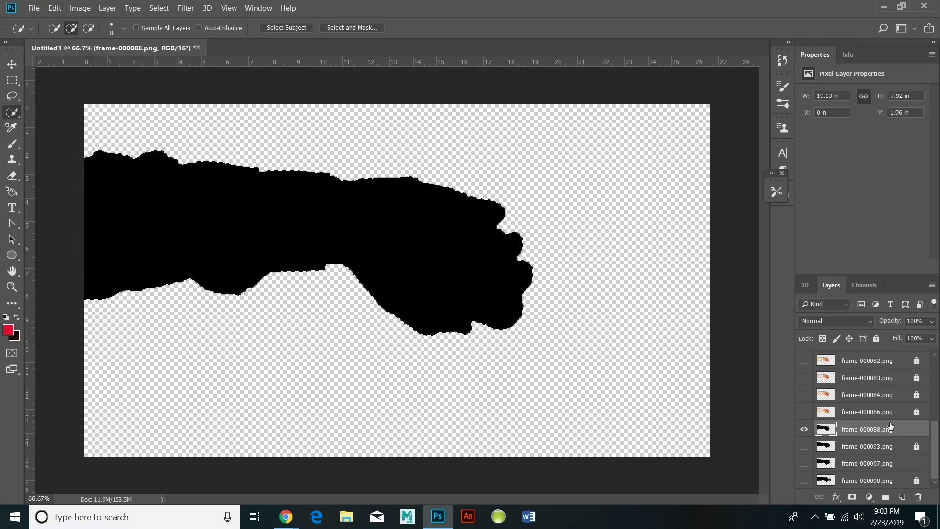
key(ctrl+d)
- Switch to frame-000086, select its hand and sleeve, and fill the arm black
click(804, 411)
click(804, 429)
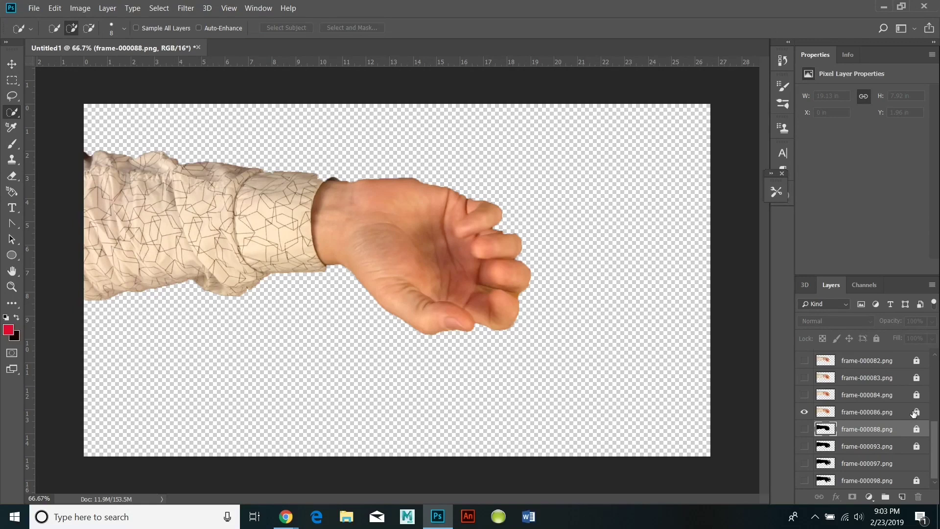
click(898, 414)
click(160, 9)
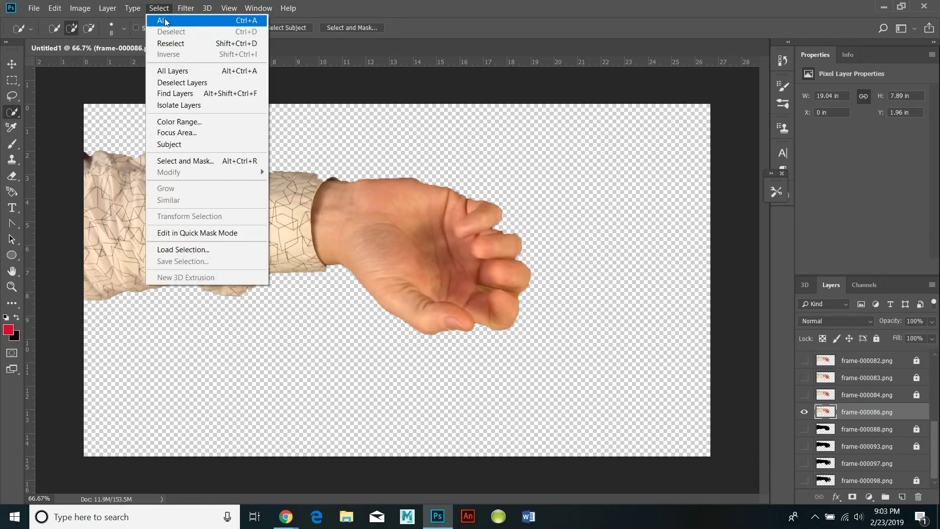
click(165, 22)
click(160, 9)
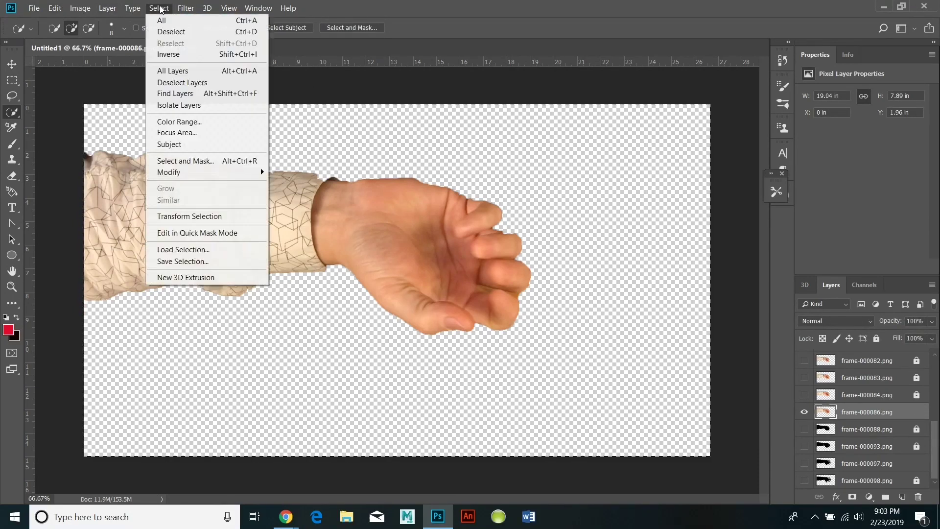
click(163, 23)
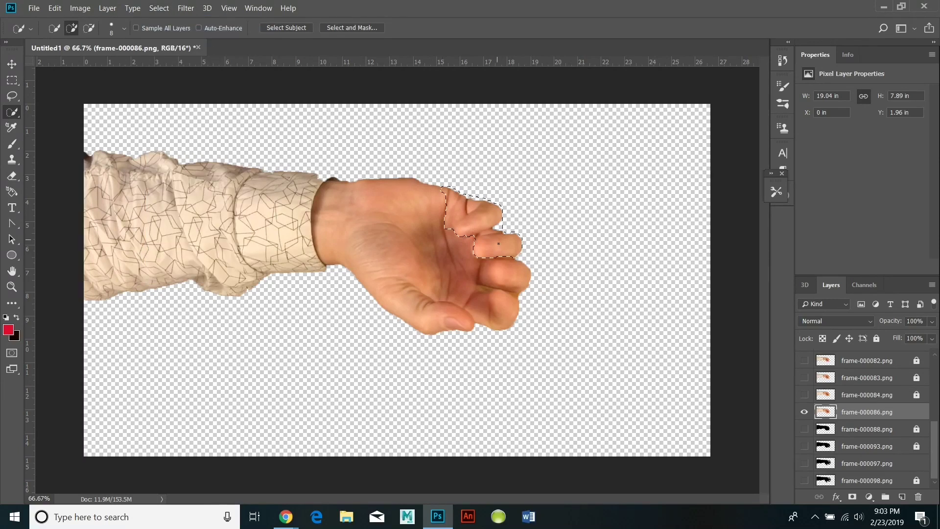
mouse_move(460, 230)
mouse_down()
mouse_move(240, 269)
mouse_move(147, 235)
mouse_move(108, 196)
mouse_up()
click(80, 9)
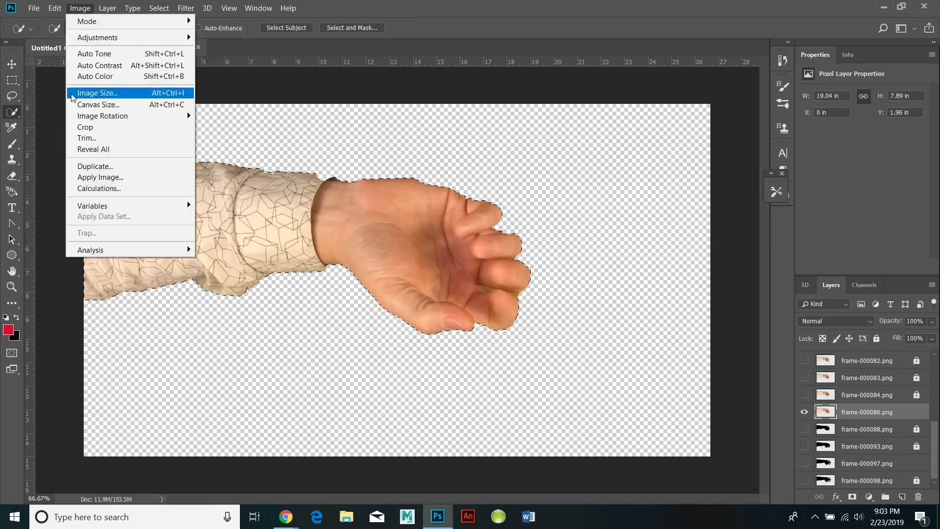
click(93, 176)
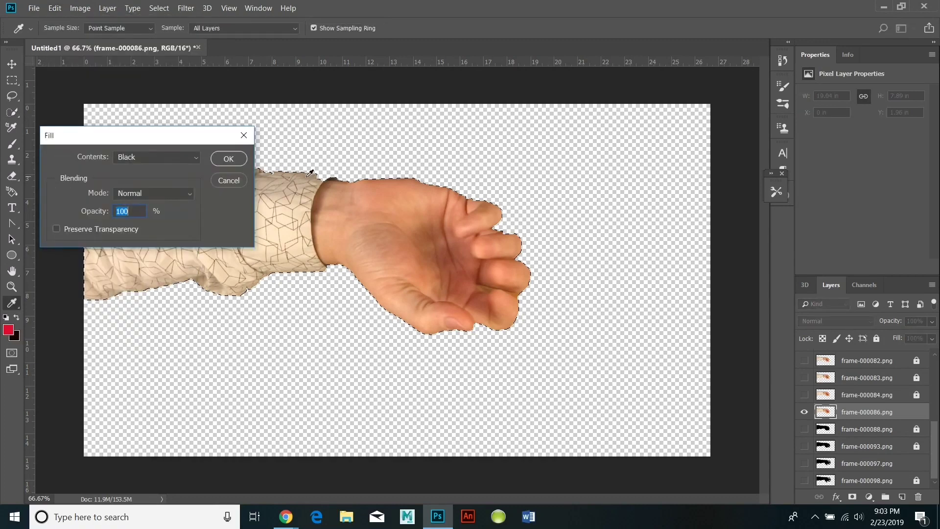
key(Return)
- Switch to frame-000084 and select its arm and hand
click(805, 412)
click(804, 395)
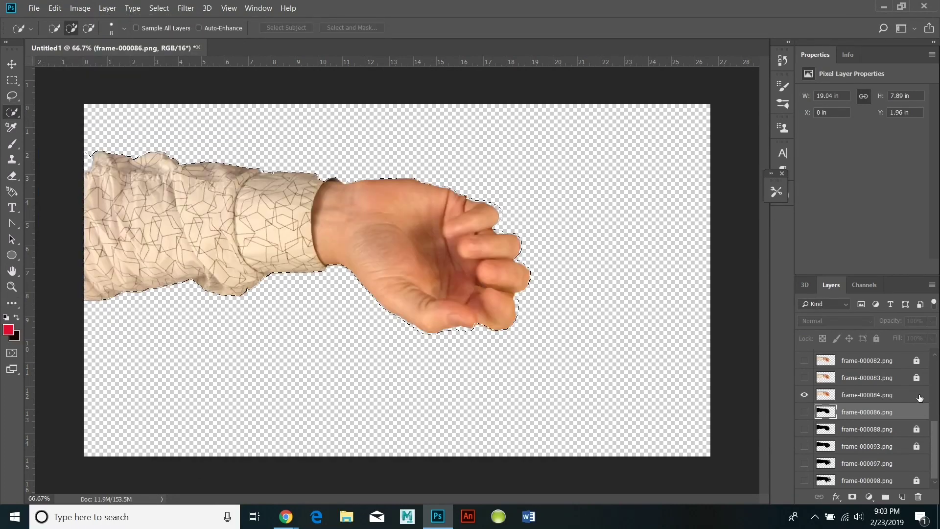
click(920, 396)
click(159, 8)
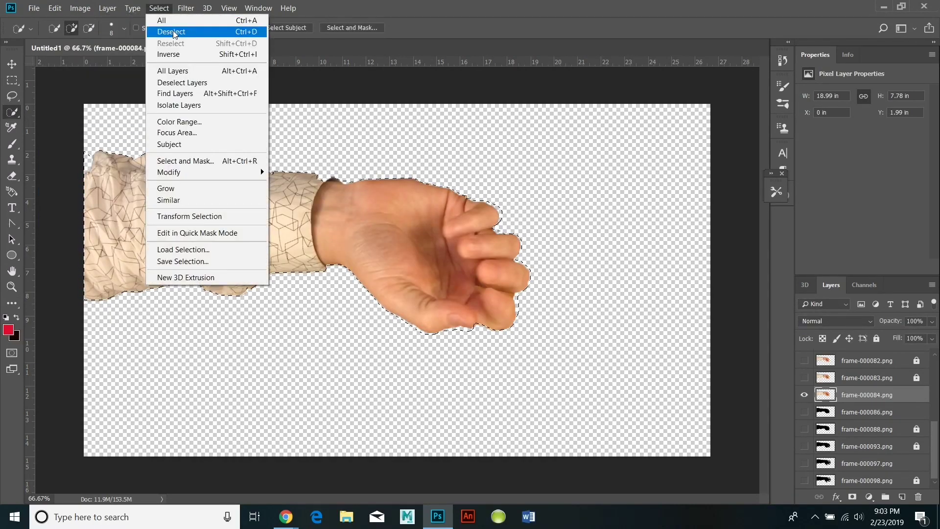
click(103, 162)
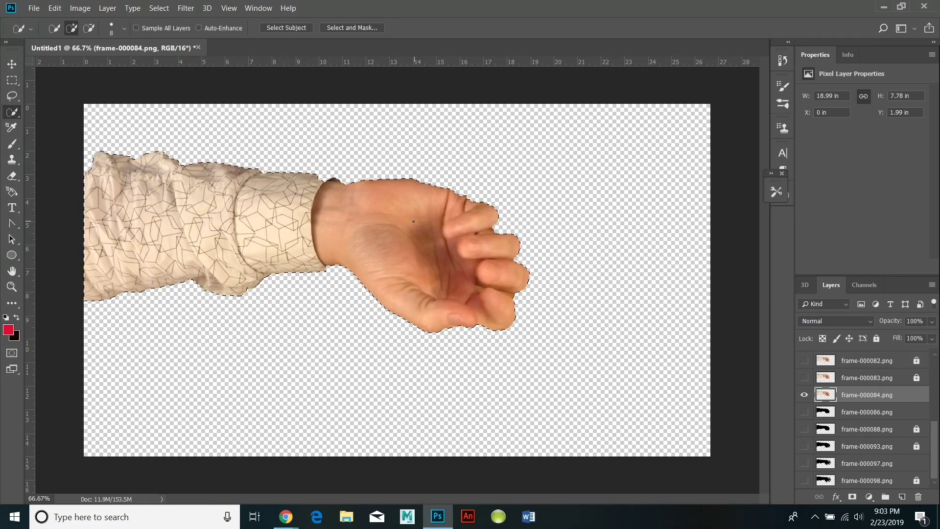
click(80, 8)
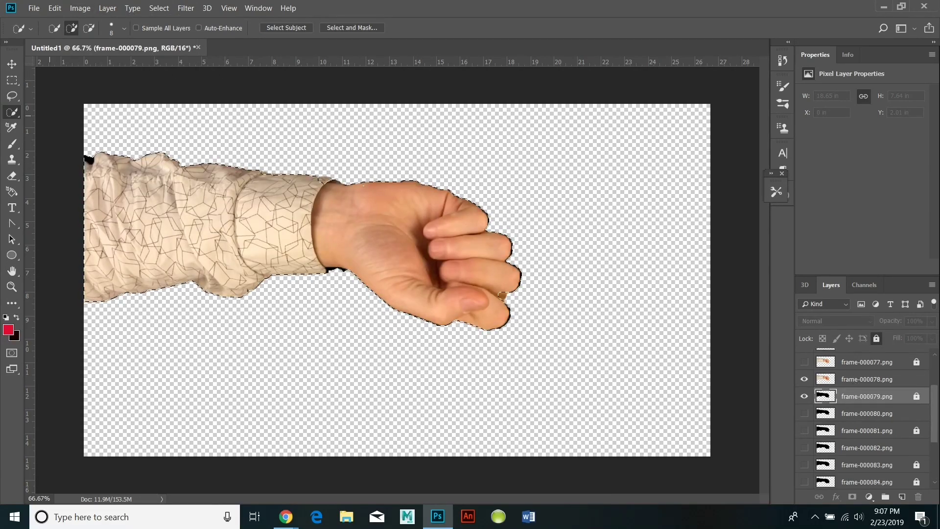
- Fill the hand on frame-000078 with black, then lock and hide the layer
click(804, 396)
click(850, 379)
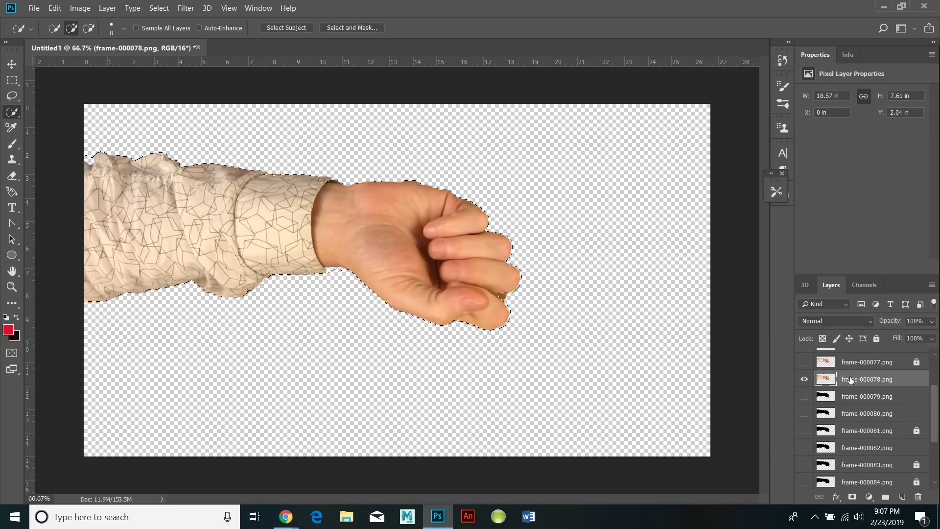
click(54, 9)
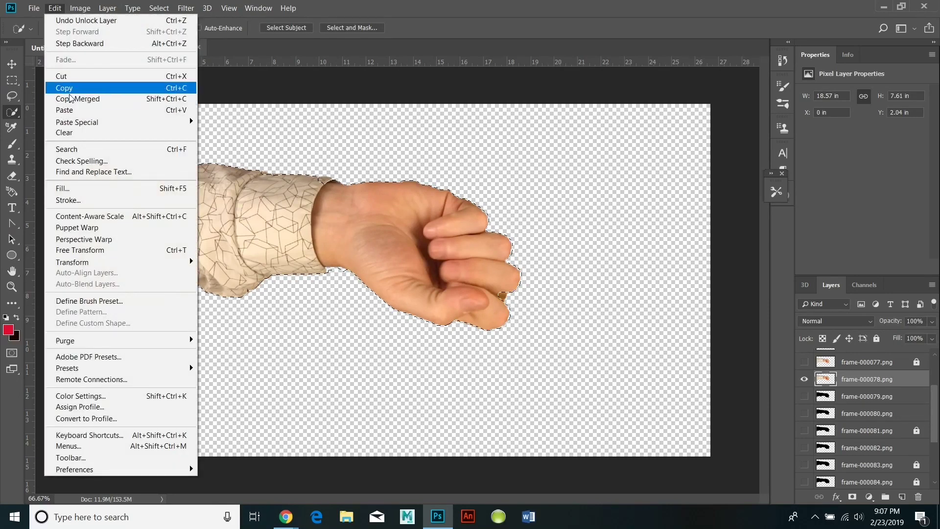
click(80, 188)
key(Return)
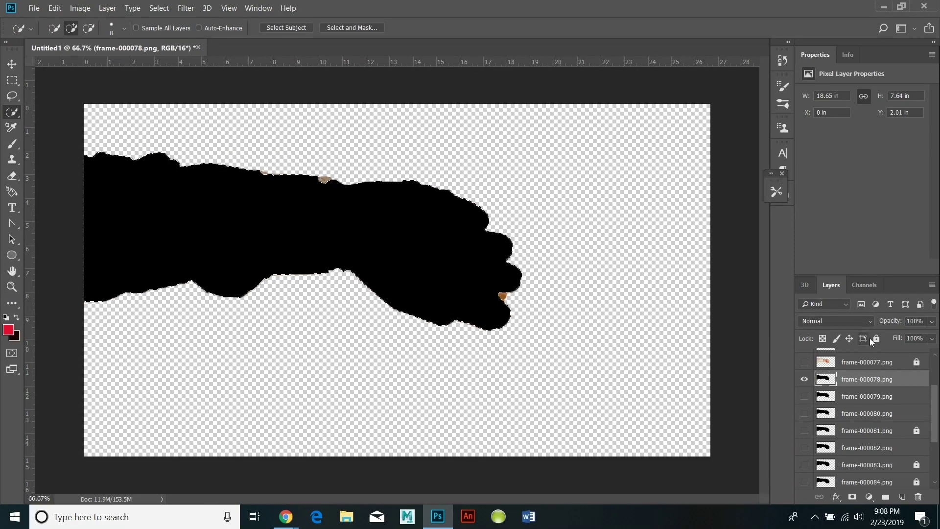
click(876, 338)
click(804, 379)
- Show frame-000077, select its whole arm and hand, and try a black fill
scroll(826, 375, up, 2)
click(803, 404)
click(866, 403)
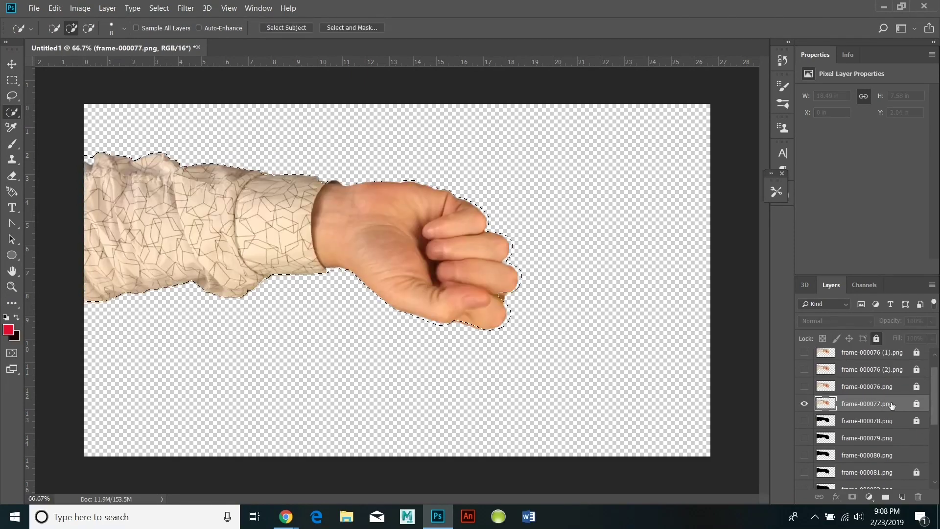
click(159, 9)
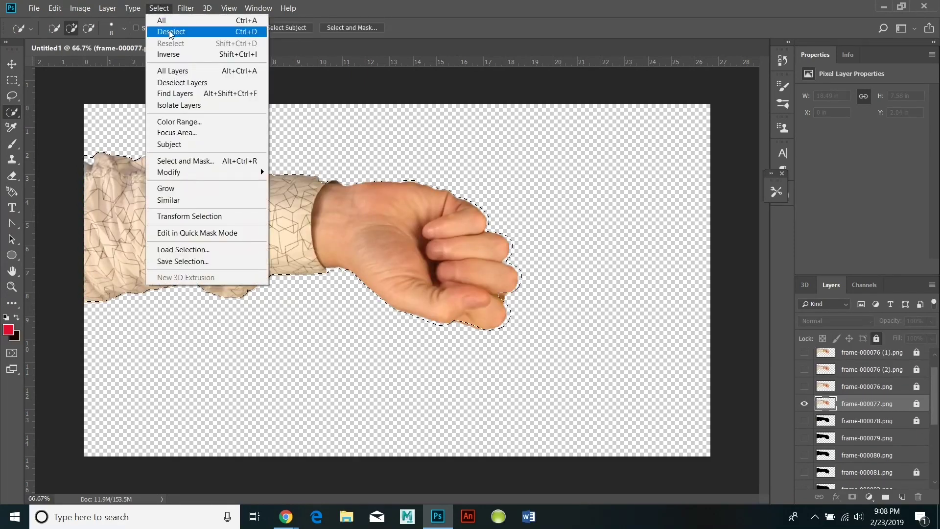
click(170, 32)
click(286, 27)
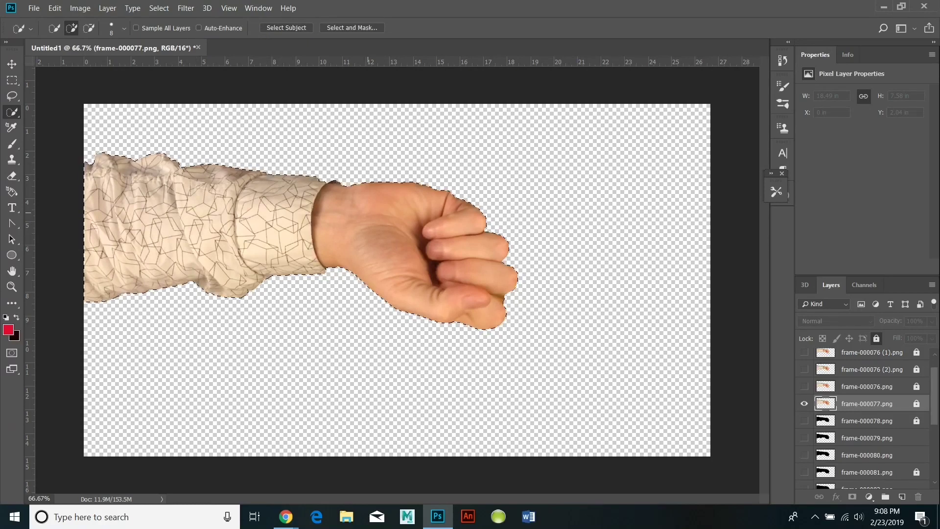
click(55, 9)
click(82, 187)
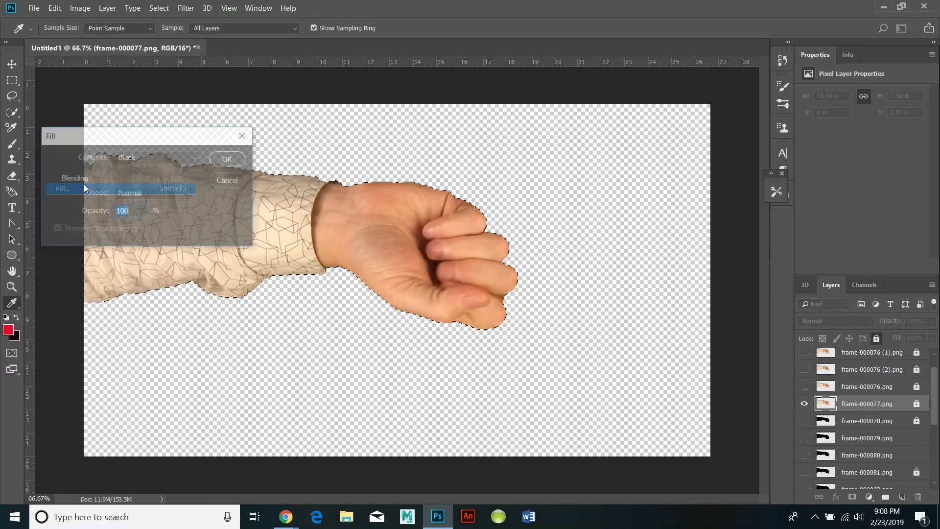
click(224, 158)
- Dismiss the locked-layer error, unlock frame-000077, and fill its arm black
click(459, 202)
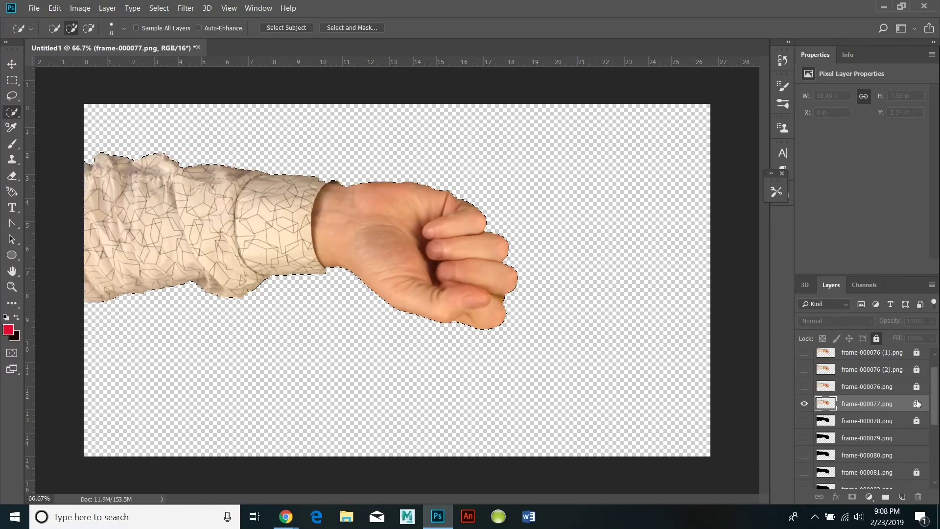
click(915, 403)
click(55, 8)
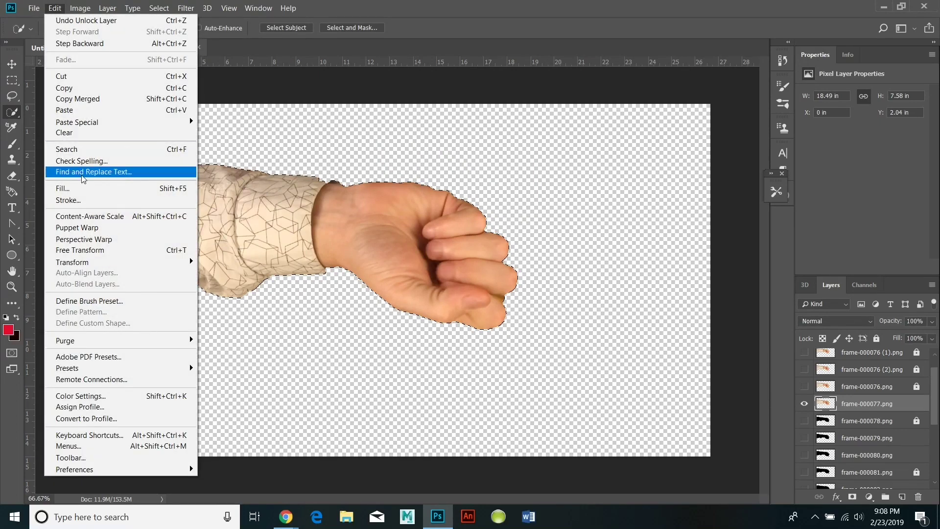
click(68, 188)
click(239, 157)
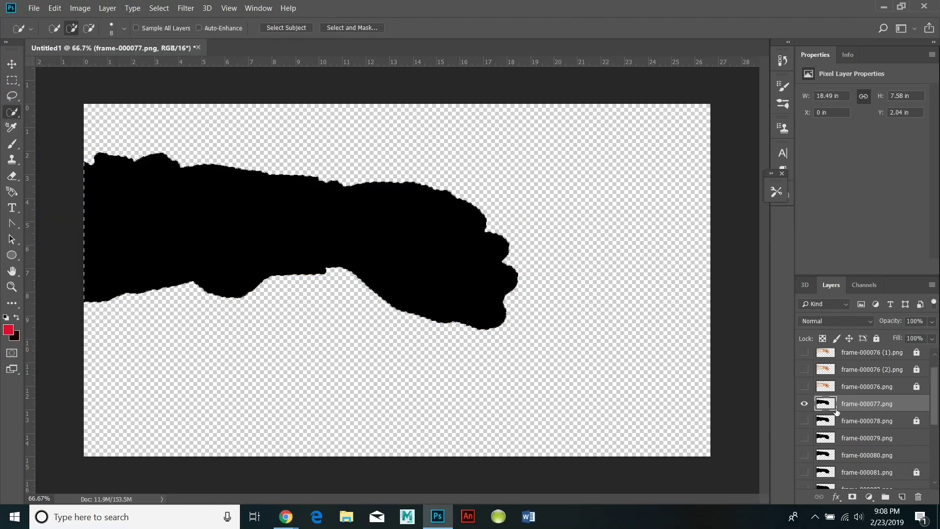
- Hide frame-000077 and make frame-000076 the active layer with Quick Selection
alt+click(804, 386)
key(w)
click(898, 389)
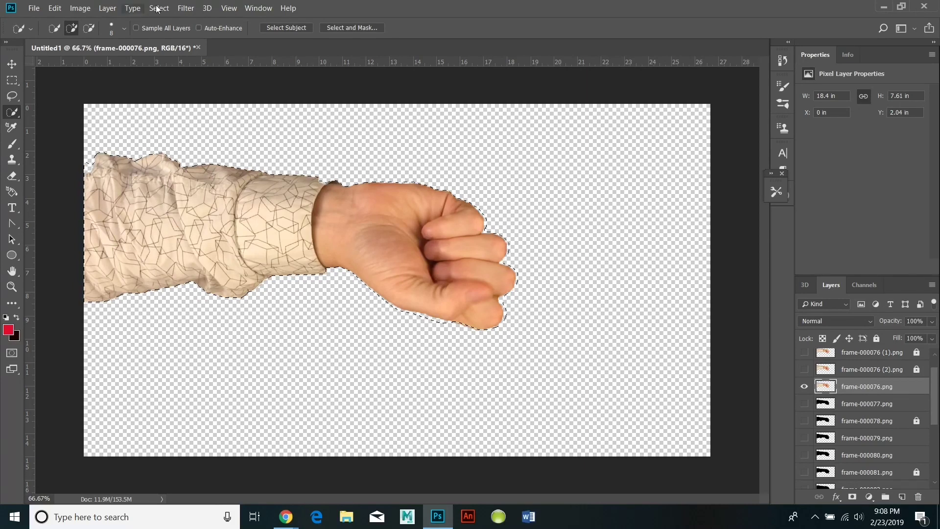
click(159, 9)
key(Escape)
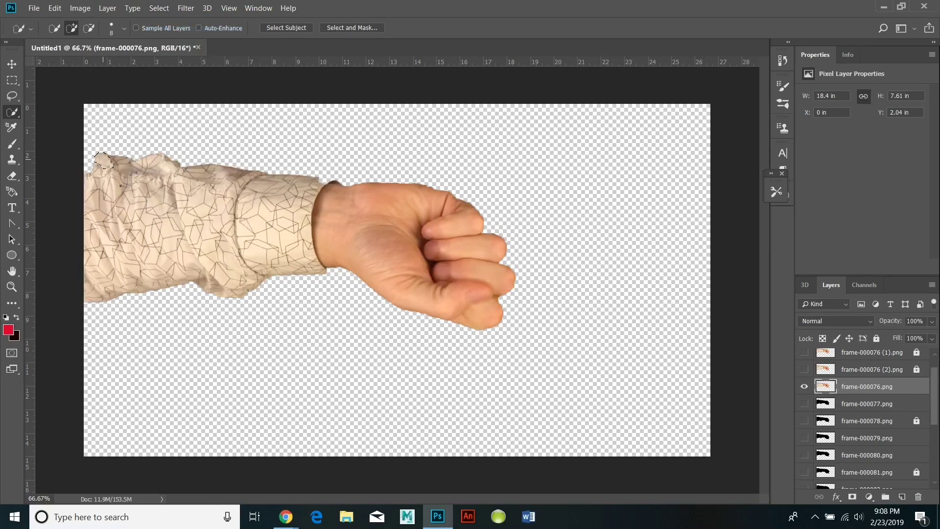
- Open the Timeline, play and stop the 17-frame hand animation, and return to frame 1
click(78, 9)
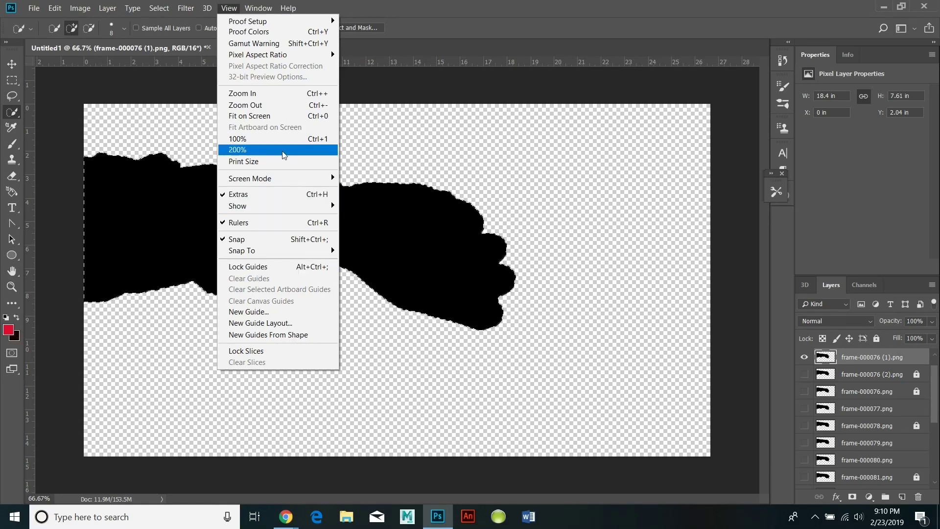
mouse_move(246, 13)
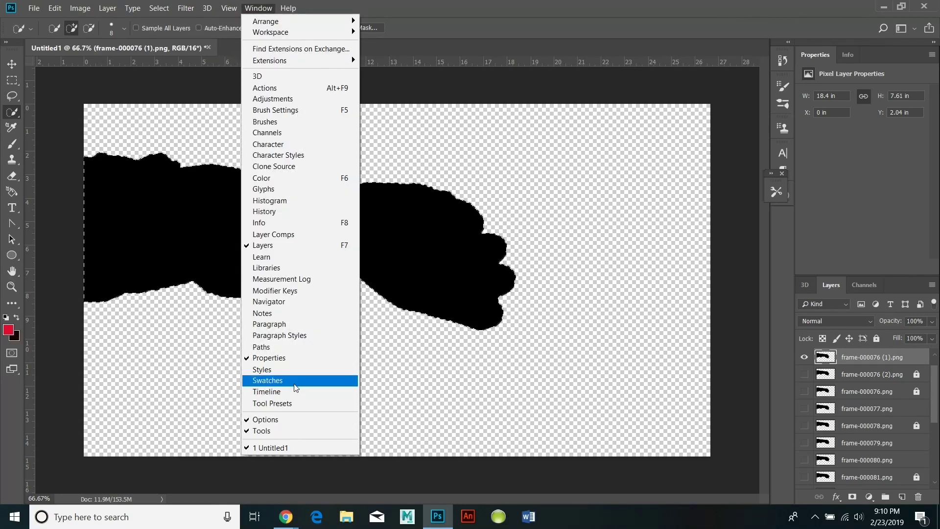
click(287, 392)
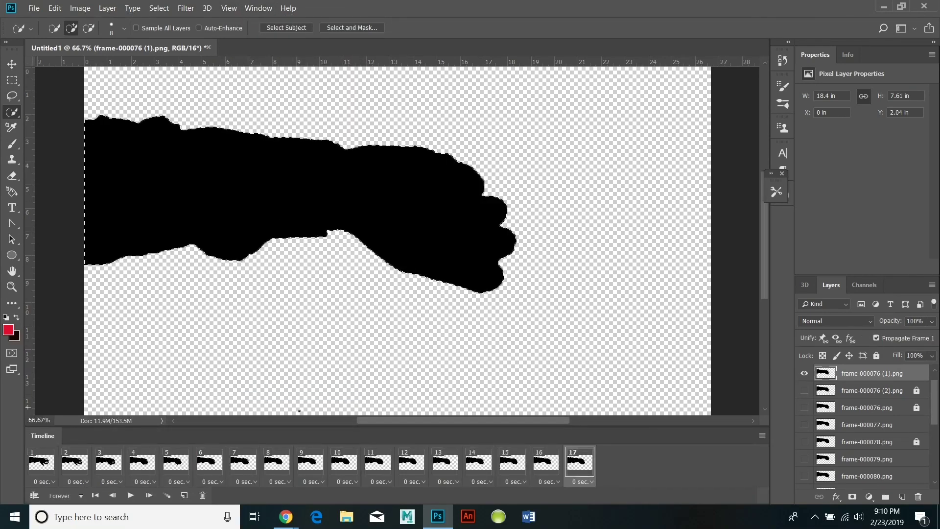
click(128, 495)
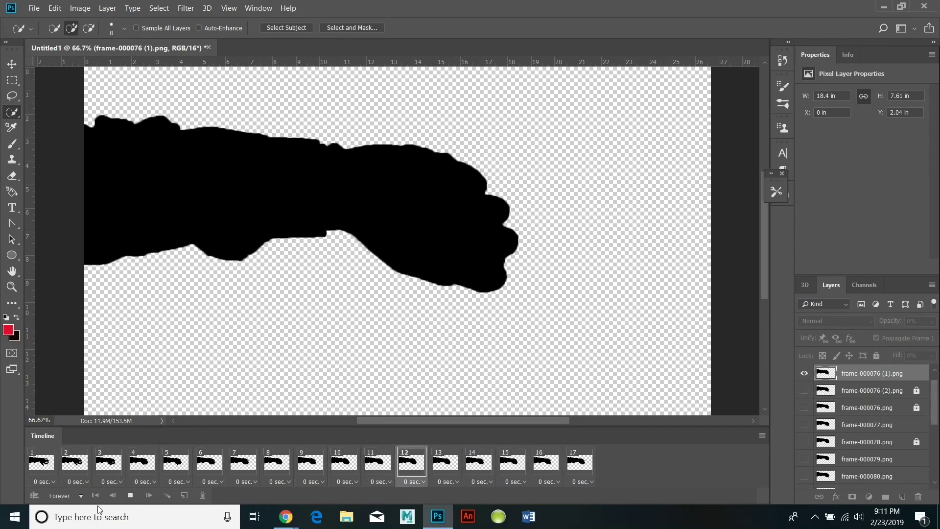
click(131, 494)
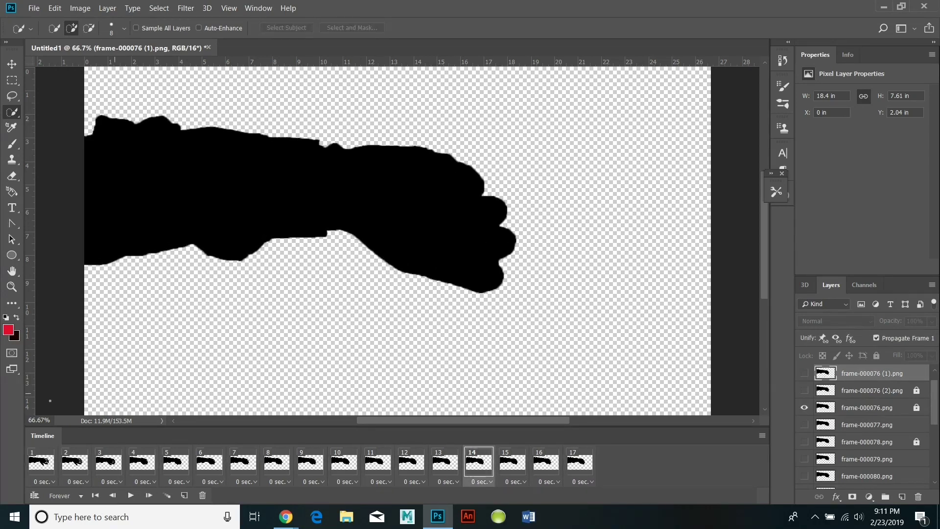
click(43, 458)
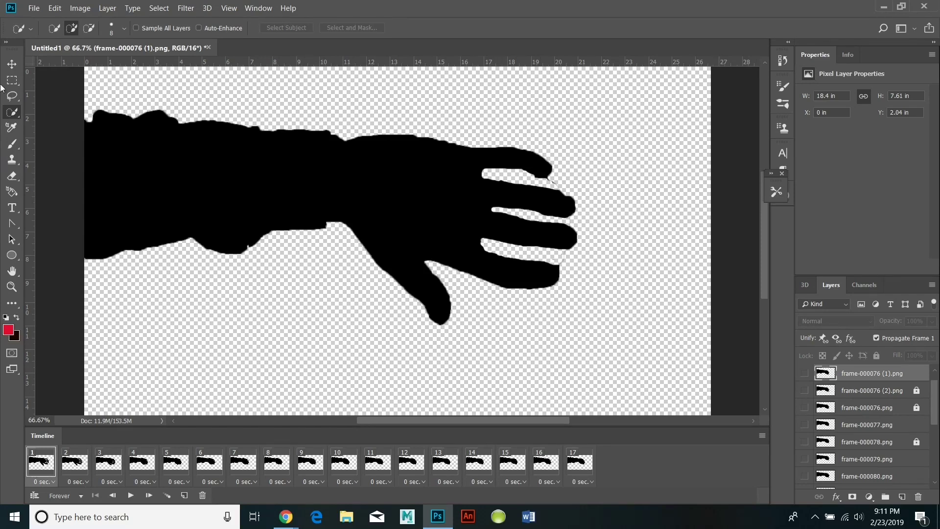
- With the Brush tool and swapped colours, touch up the arm's top-left edge on frame-000098.png
click(13, 143)
click(17, 317)
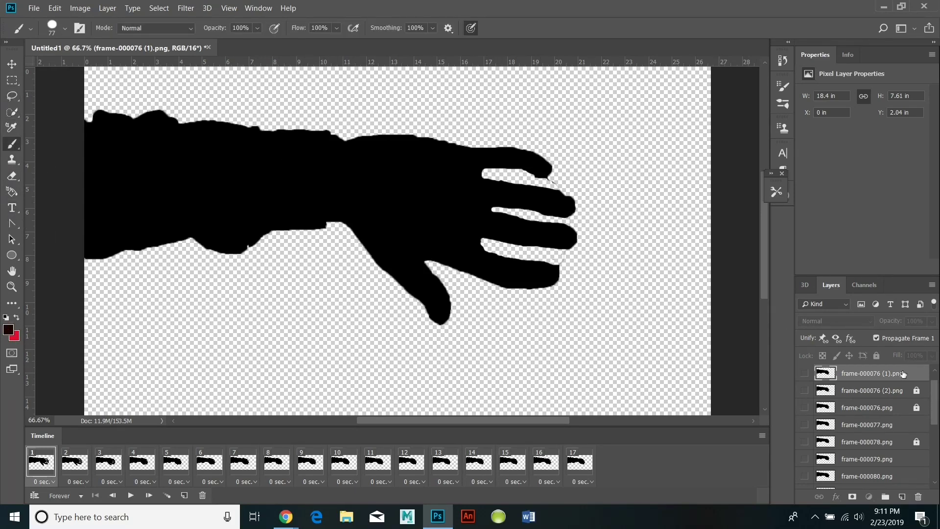
scroll(881, 430, down, 5)
click(913, 482)
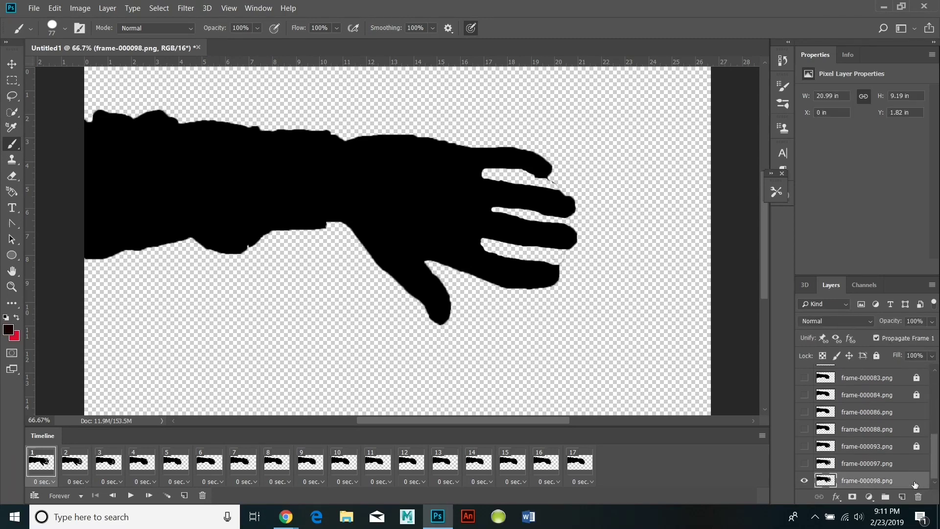
click(92, 118)
- Unlock frame-000093.png and paint over its arm's top-left edge and wrist edge
click(76, 465)
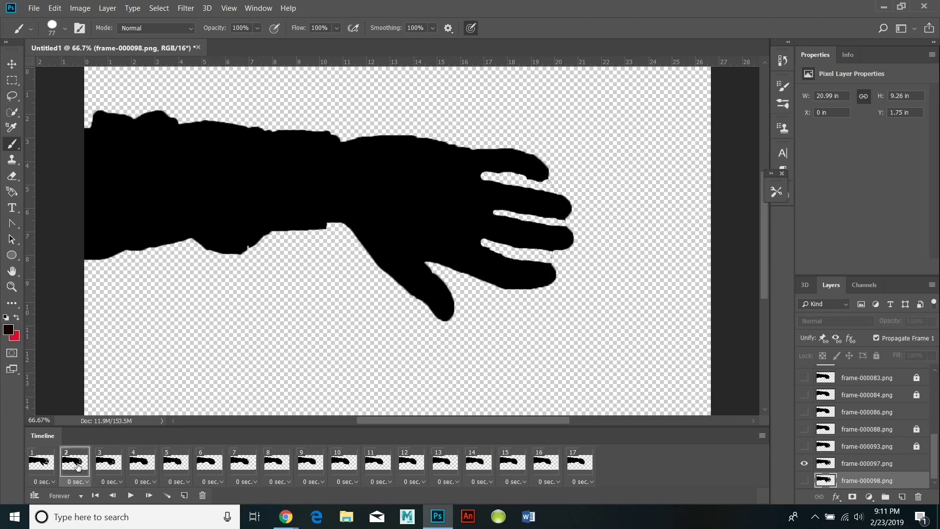
click(868, 463)
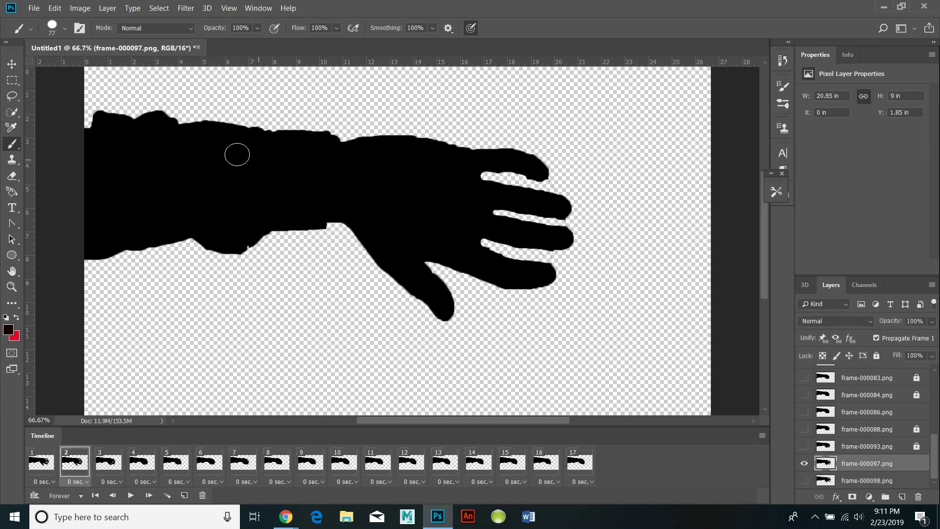
click(916, 446)
click(103, 461)
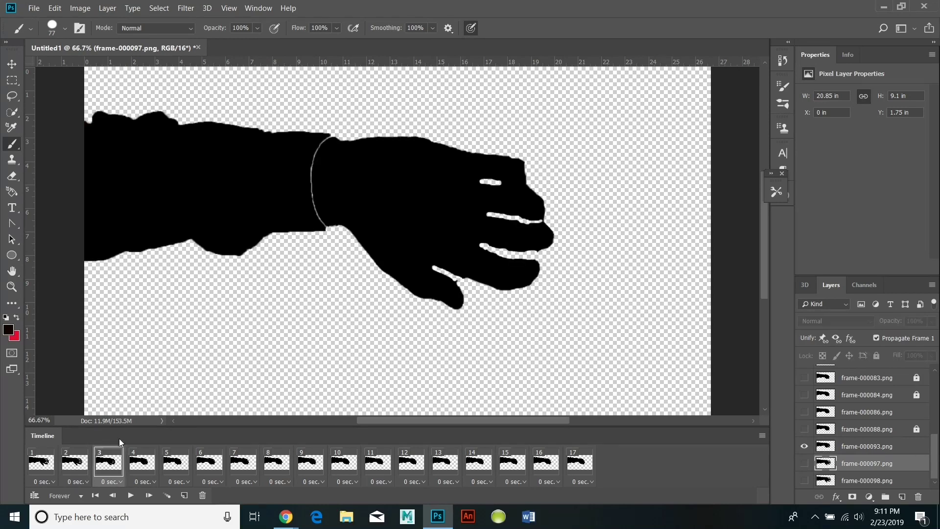
click(880, 447)
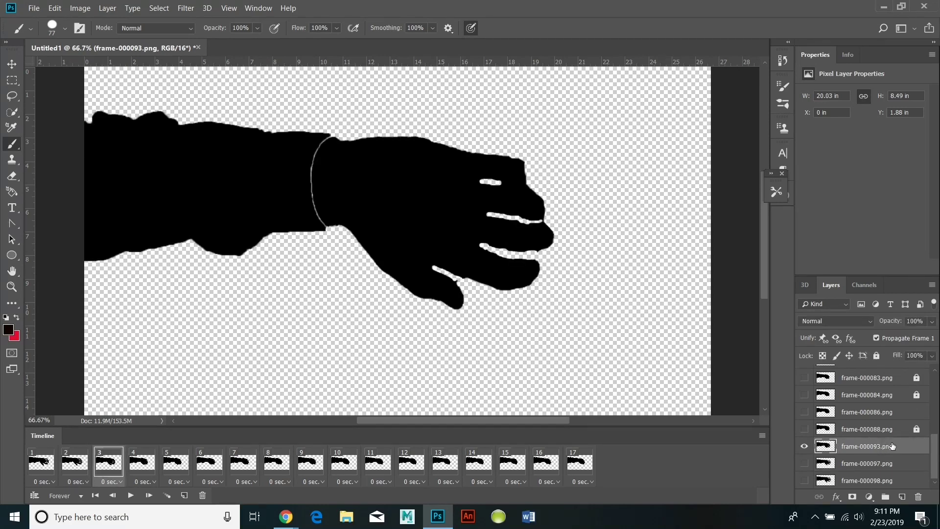
click(93, 120)
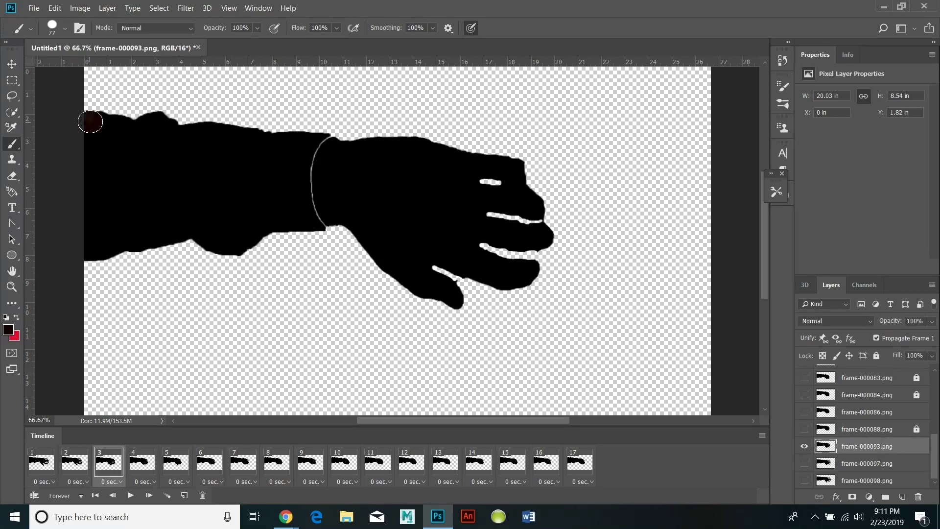
click(322, 146)
mouse_move(322, 146)
mouse_down()
mouse_move(308, 189)
mouse_move(321, 219)
mouse_up()
- Step through frames 4–6 and paint in the upper-left arm edge on frame-000084.png
click(142, 460)
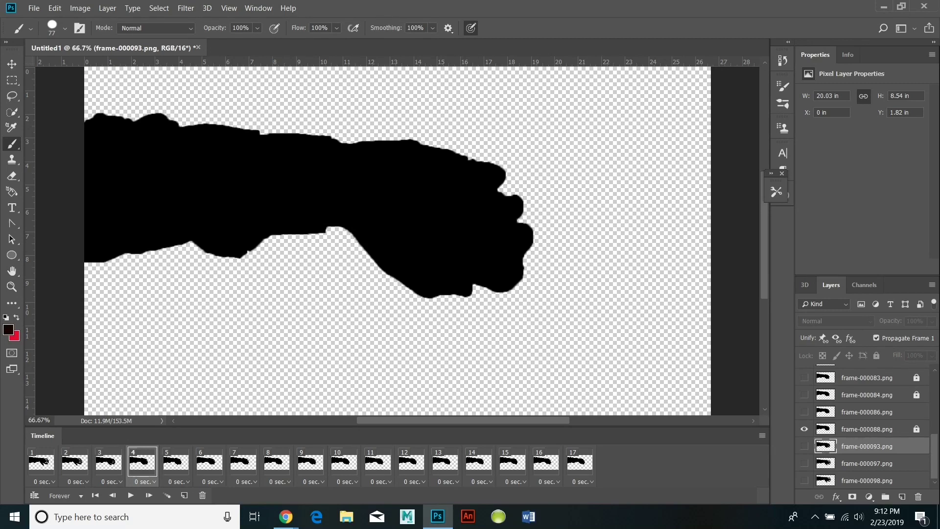
click(822, 429)
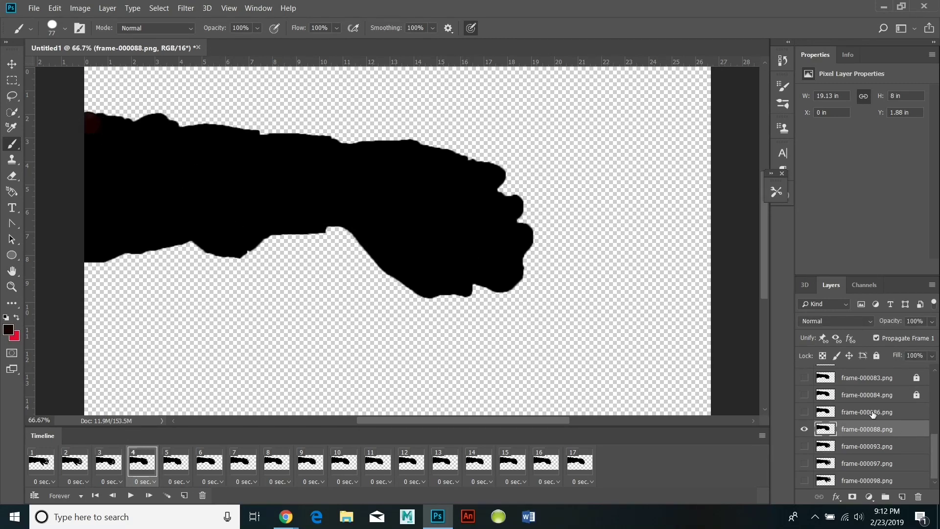
click(169, 459)
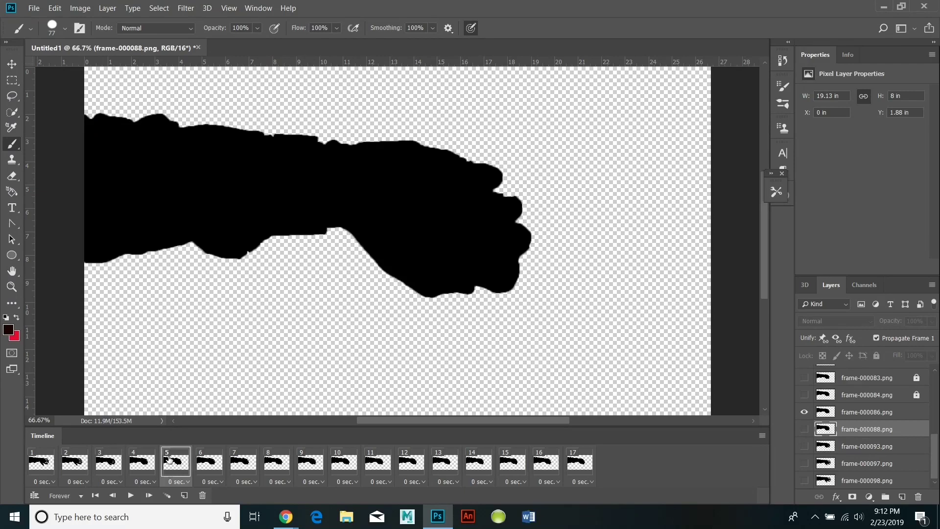
click(216, 460)
scroll(933, 451, up, 1)
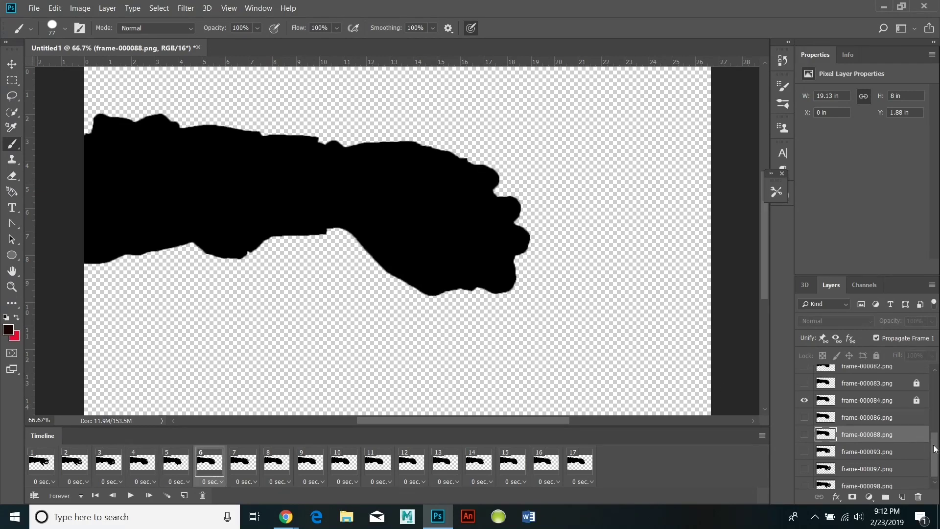
click(881, 415)
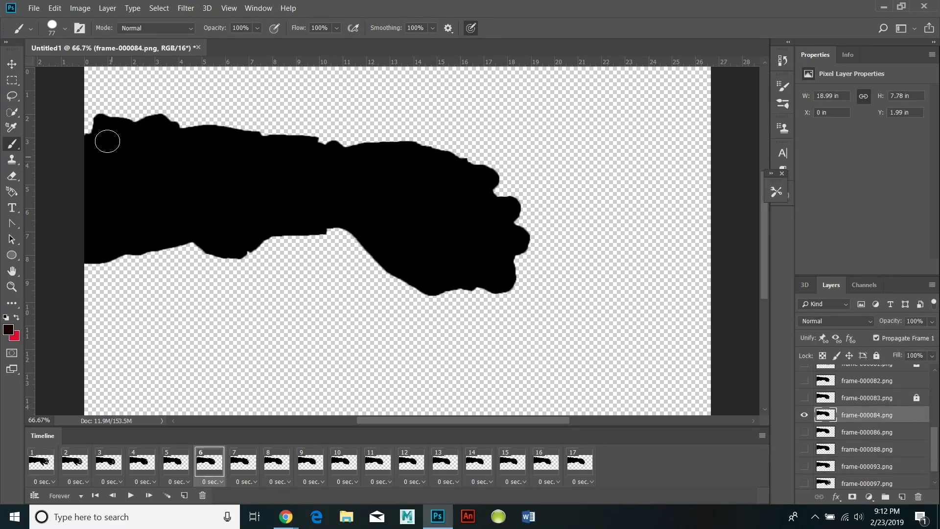
drag(105, 140, 93, 125)
click(243, 460)
- Step through frames 8–10, selecting the frame-000082.png and frame-000080.png layers
click(282, 461)
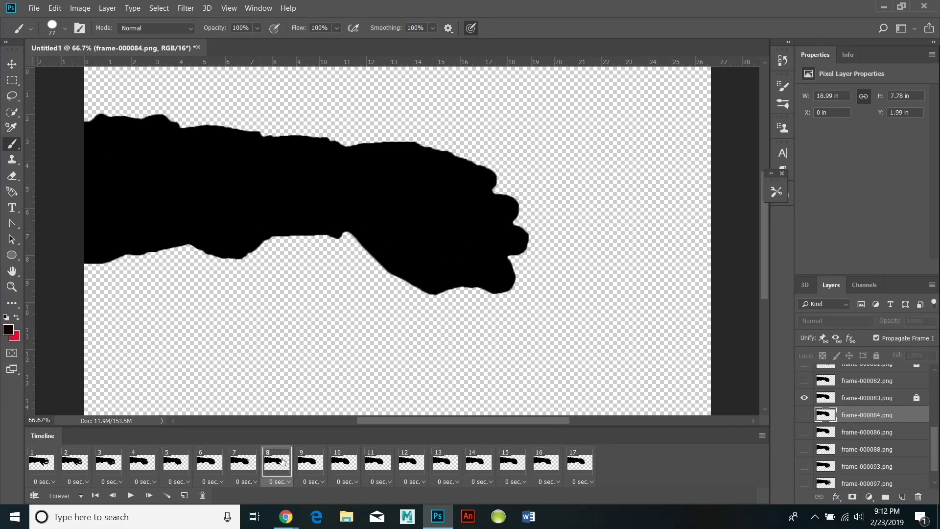
click(314, 461)
click(282, 463)
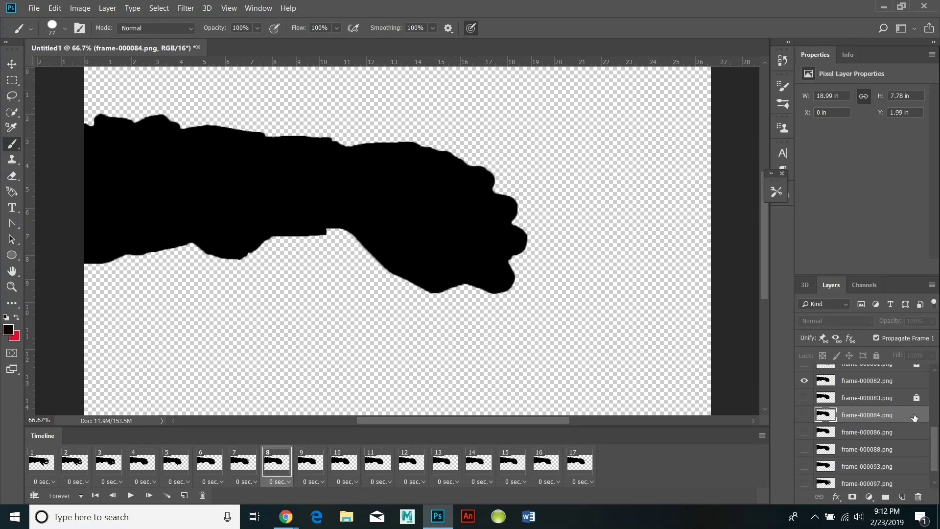
click(869, 381)
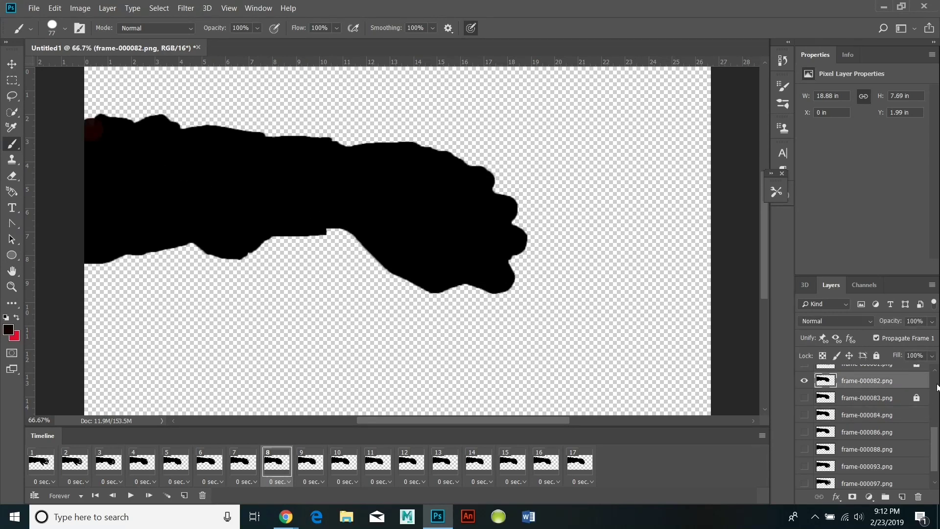
scroll(933, 456, up, 3)
click(312, 460)
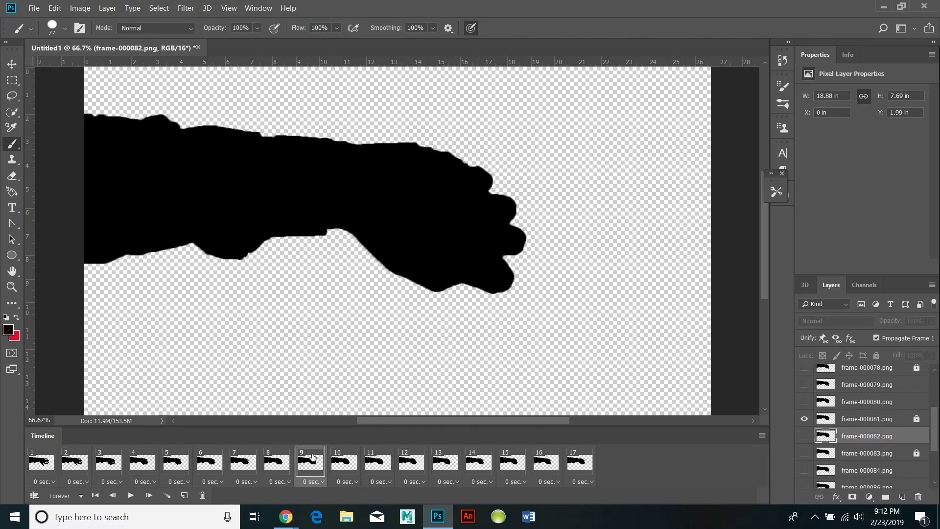
click(342, 462)
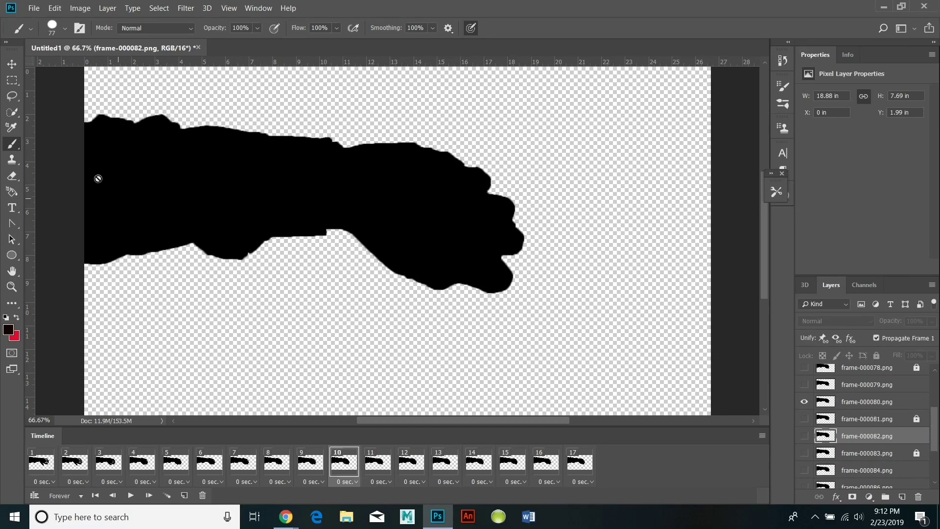
click(853, 402)
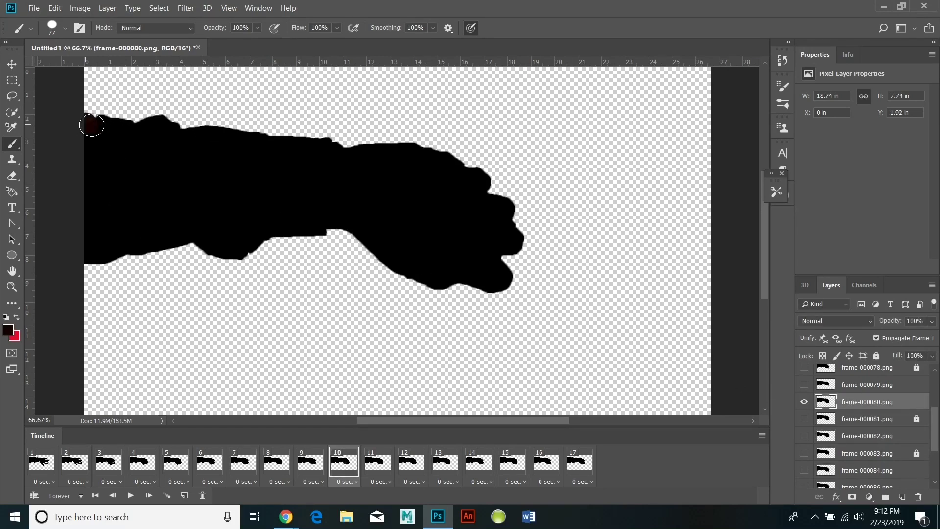
- Check frames 11–14, selecting the frame-000077.png and frame-000076.png layers
click(371, 463)
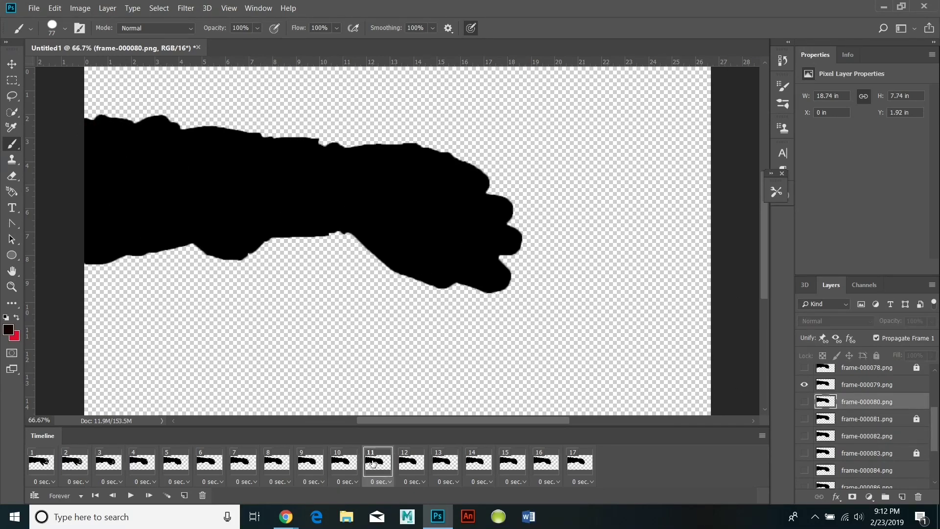
click(411, 466)
click(446, 466)
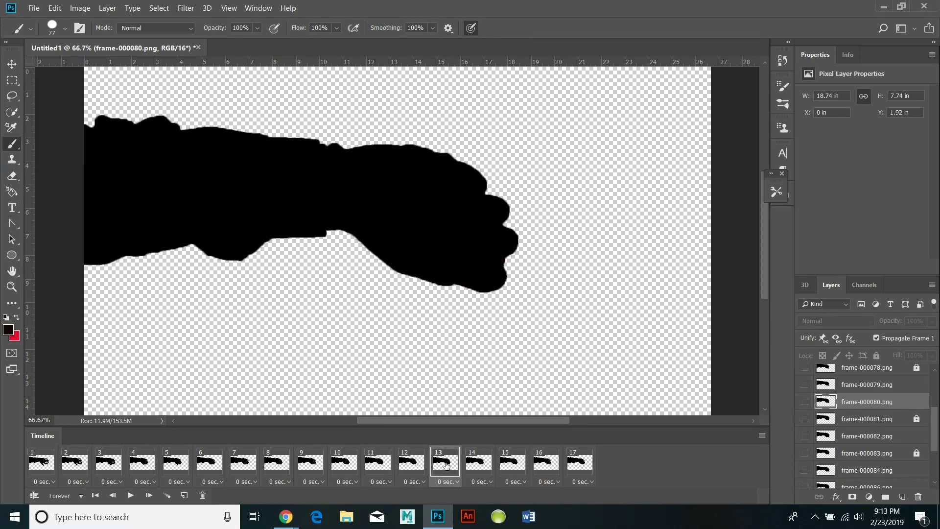
drag(937, 423, 936, 405)
click(887, 402)
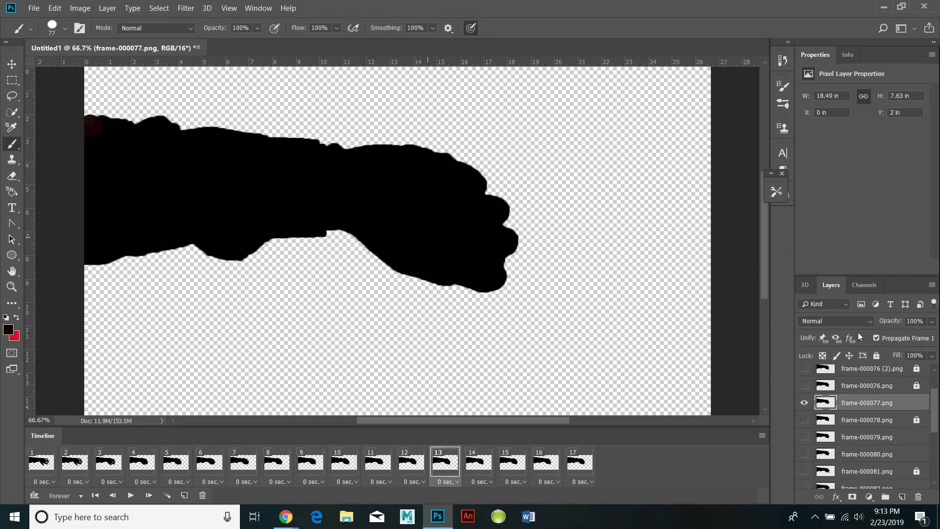
click(478, 462)
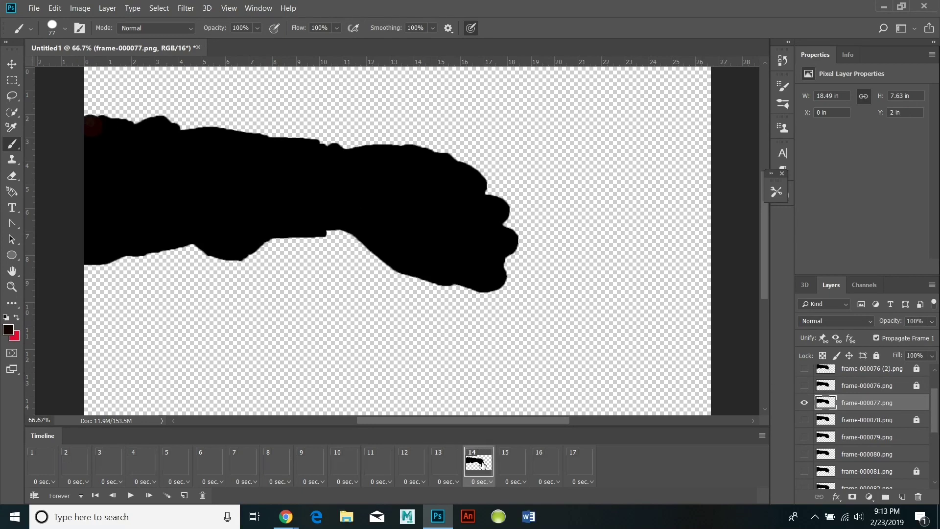
click(883, 387)
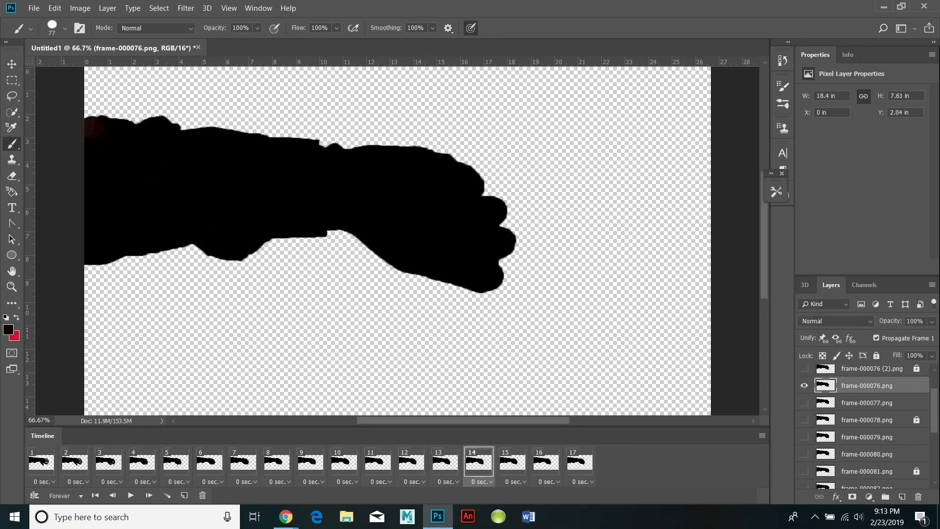
drag(934, 412, 933, 391)
- Paint over the beige top-left arm-edge patch on frame 15, then check frames 16–17
click(517, 465)
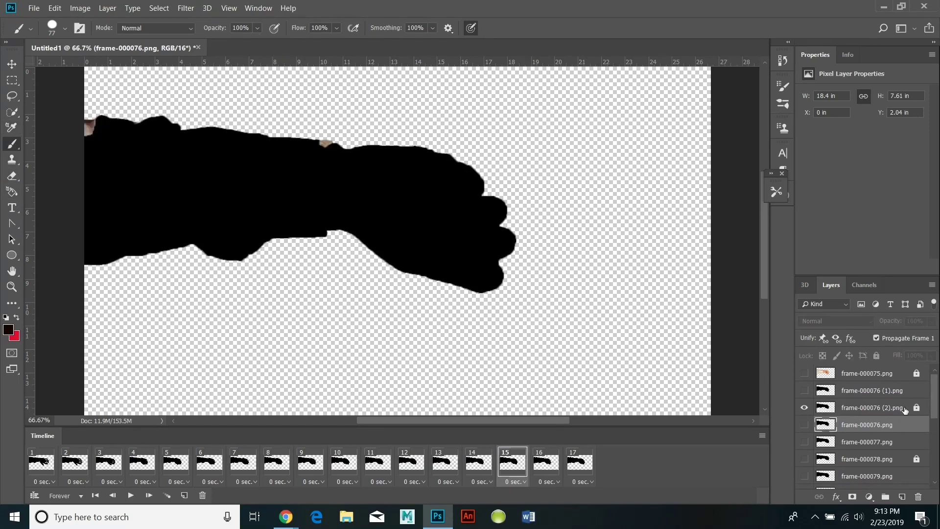
click(871, 407)
drag(83, 130, 103, 133)
click(543, 468)
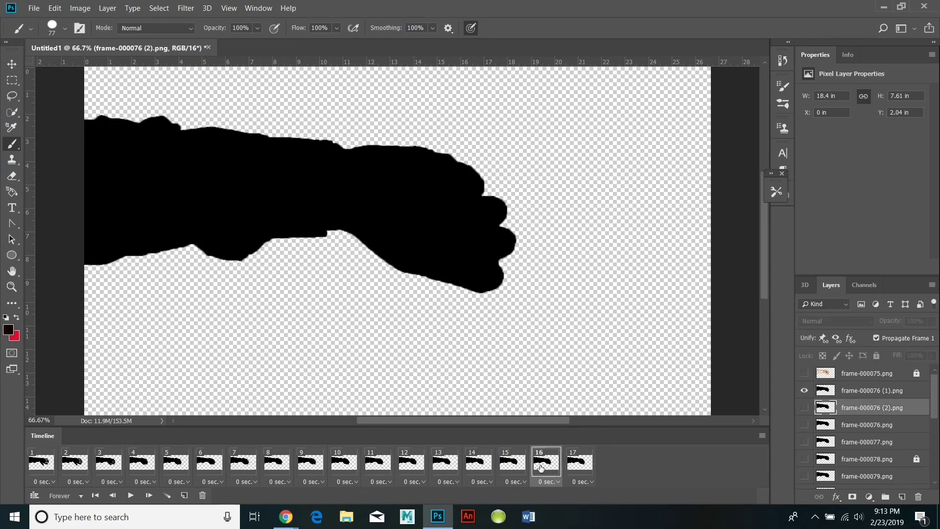
click(885, 394)
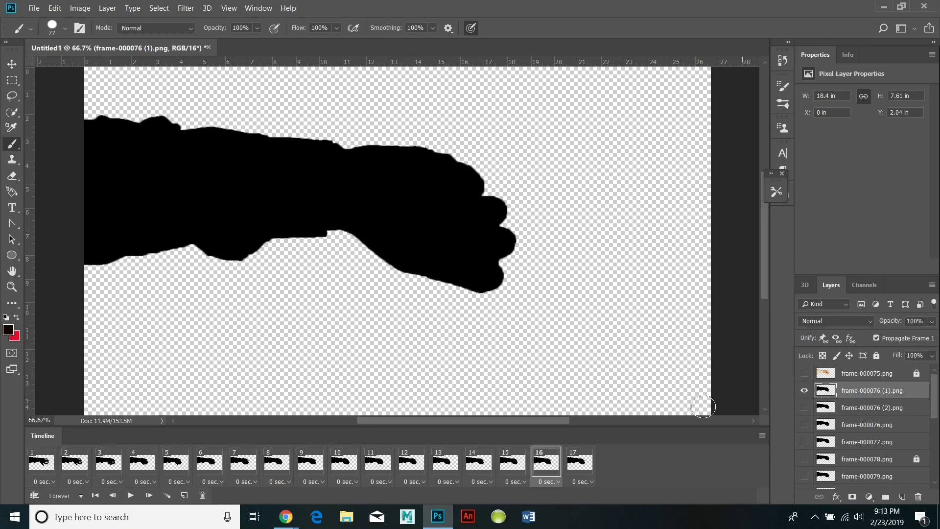
click(575, 460)
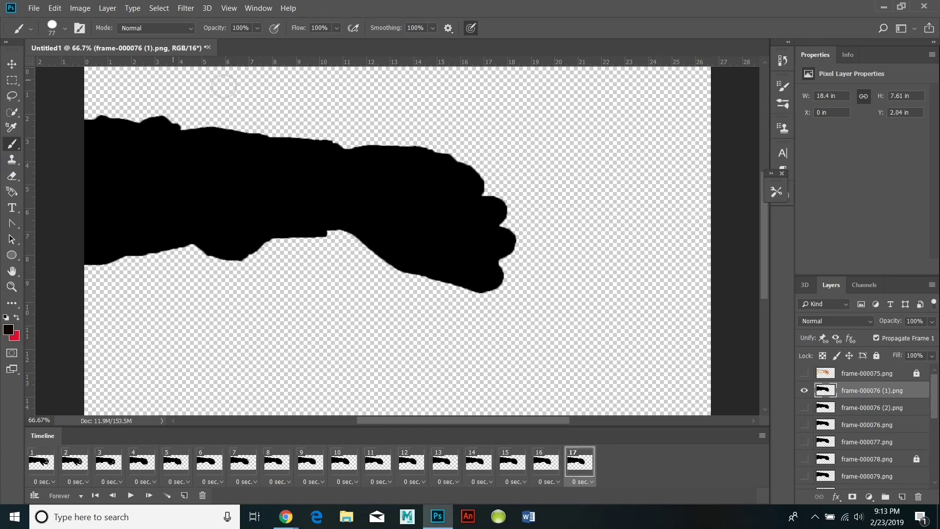
- Play and stop the animation, review frames 1–5, and select the frame-000086.png layer
click(129, 495)
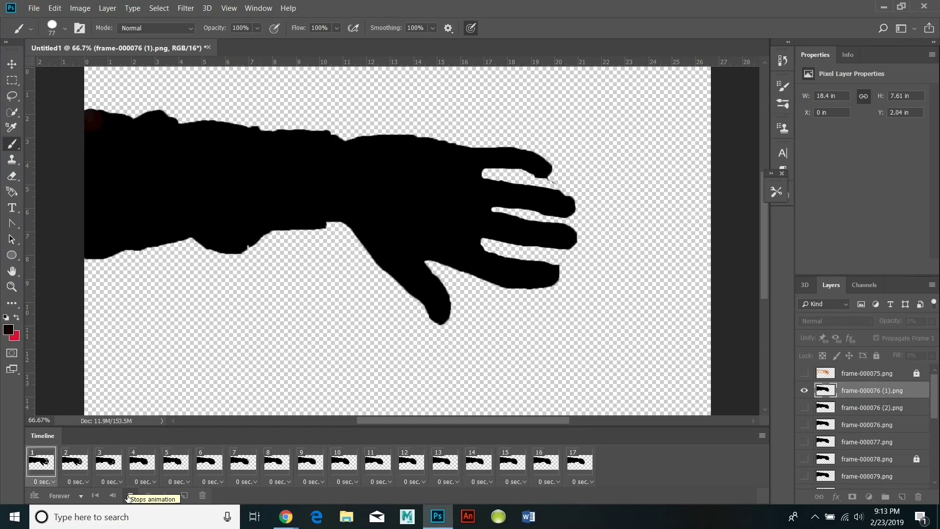
click(129, 496)
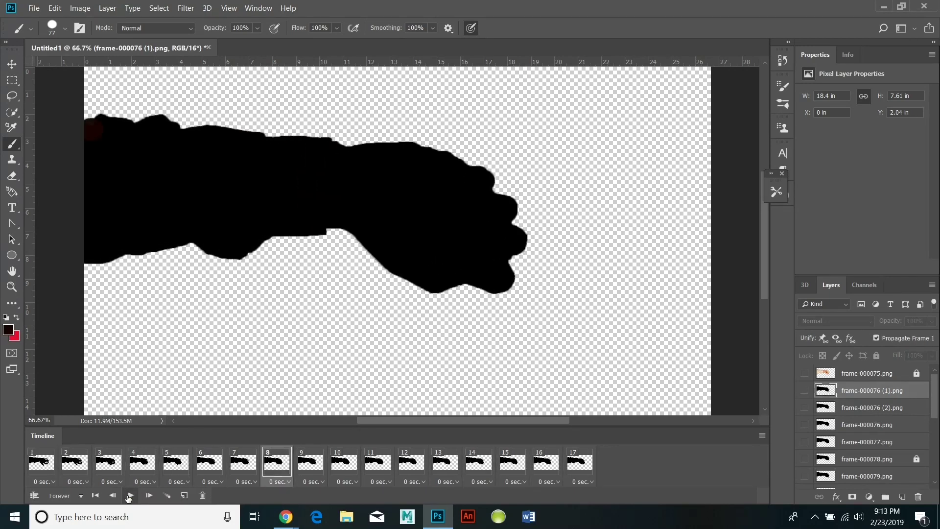
click(48, 469)
click(80, 468)
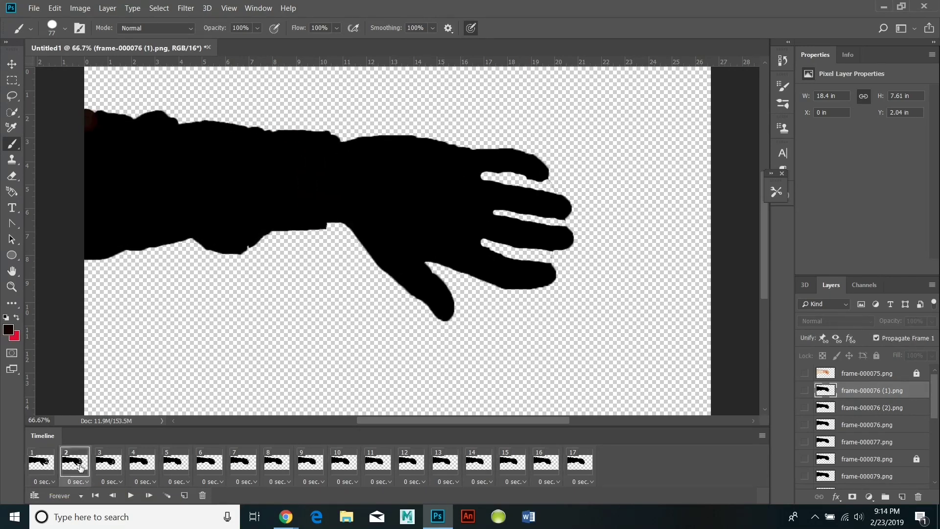
click(111, 465)
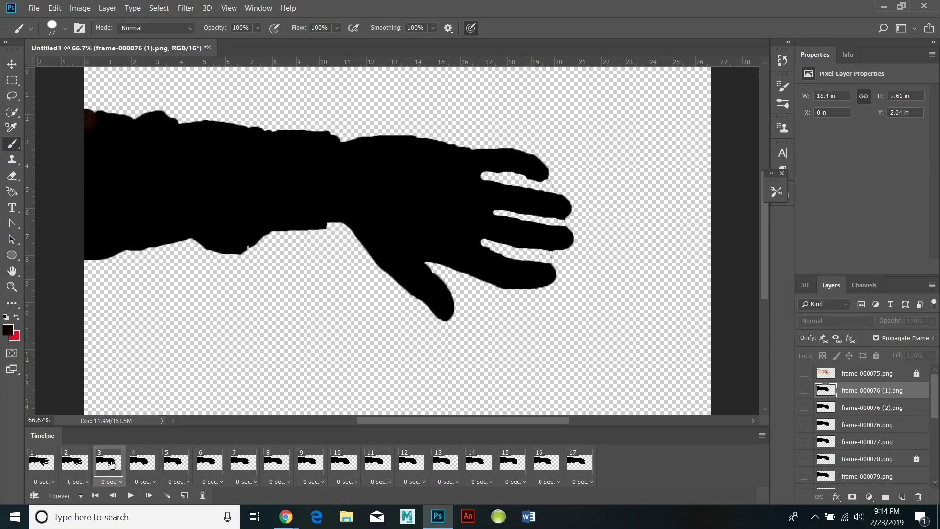
click(141, 459)
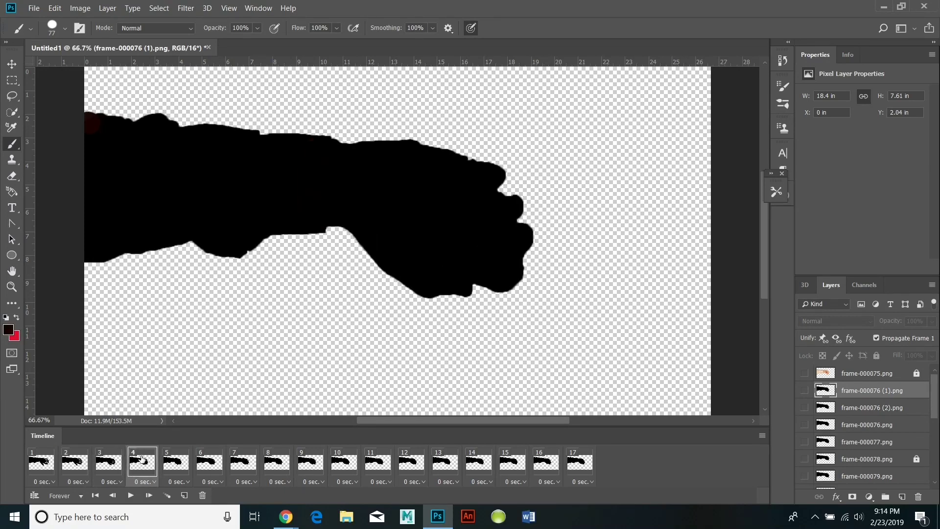
click(180, 465)
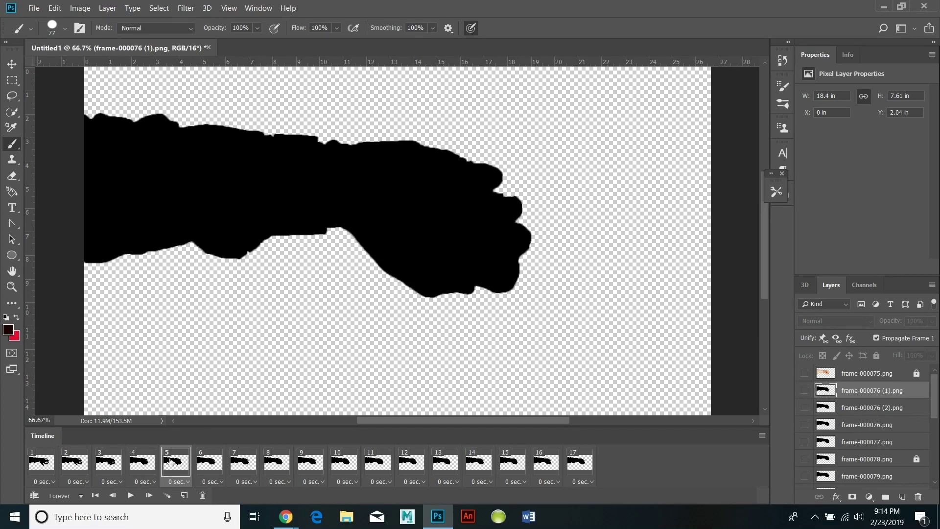
drag(934, 413, 933, 472)
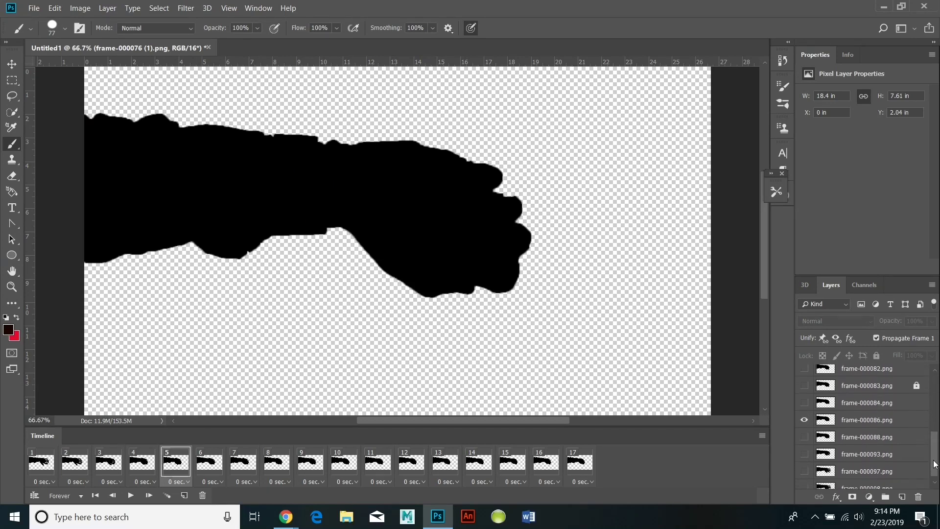
click(866, 420)
- Review frames 6–8, selecting the frame-000083.png and frame-000082.png layers
click(91, 122)
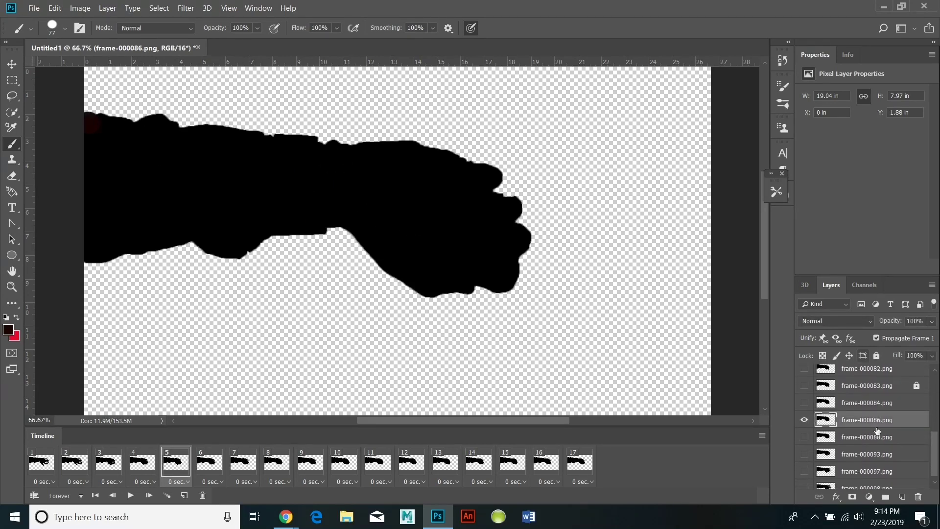
click(213, 470)
click(244, 467)
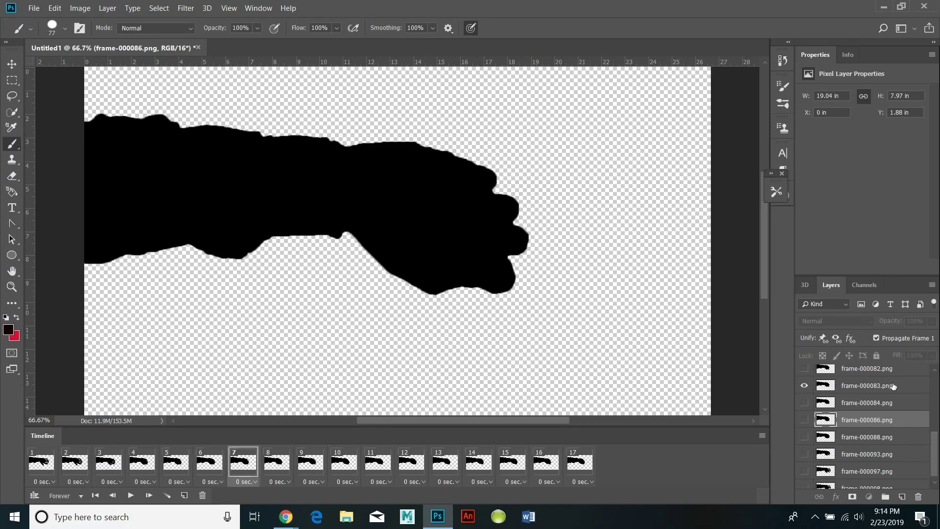
click(867, 385)
click(88, 123)
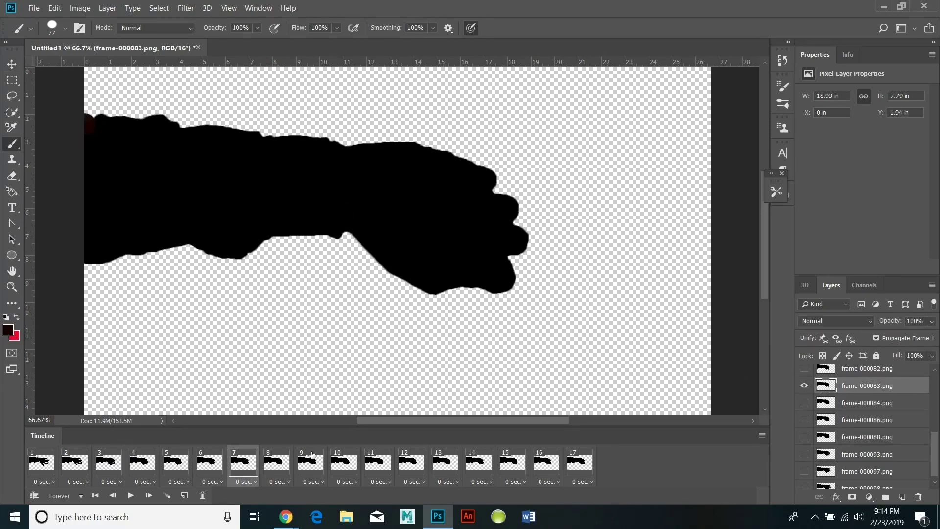
click(282, 459)
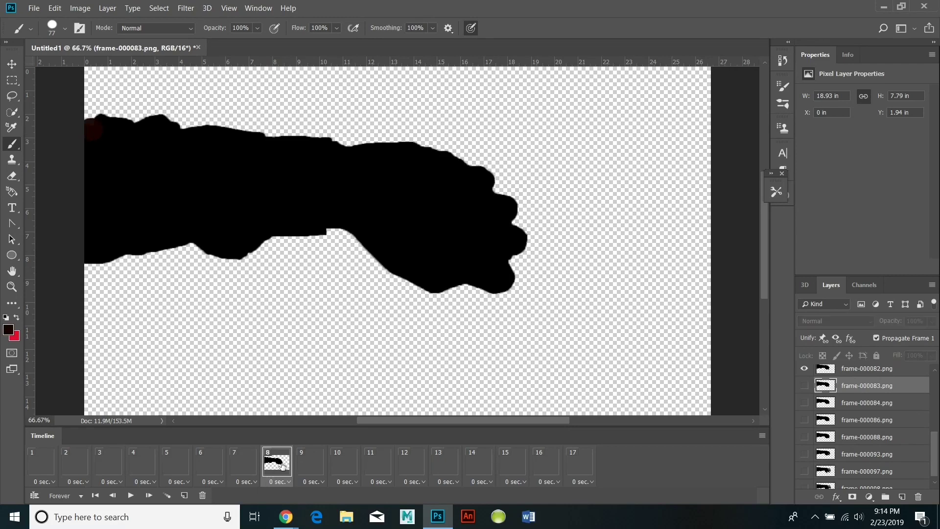
click(890, 369)
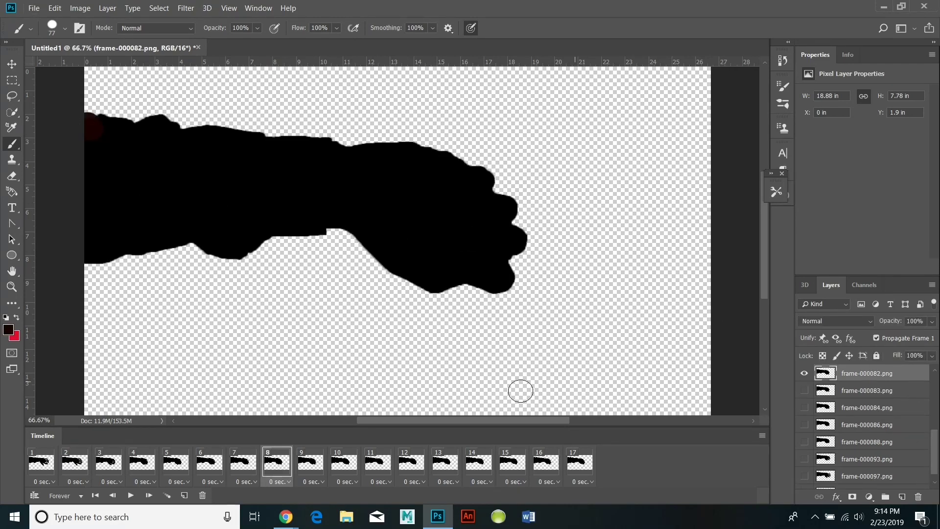
- Check frames 9–13, then select and unlock the frame-000078.png layer on frame 12
click(311, 467)
click(341, 463)
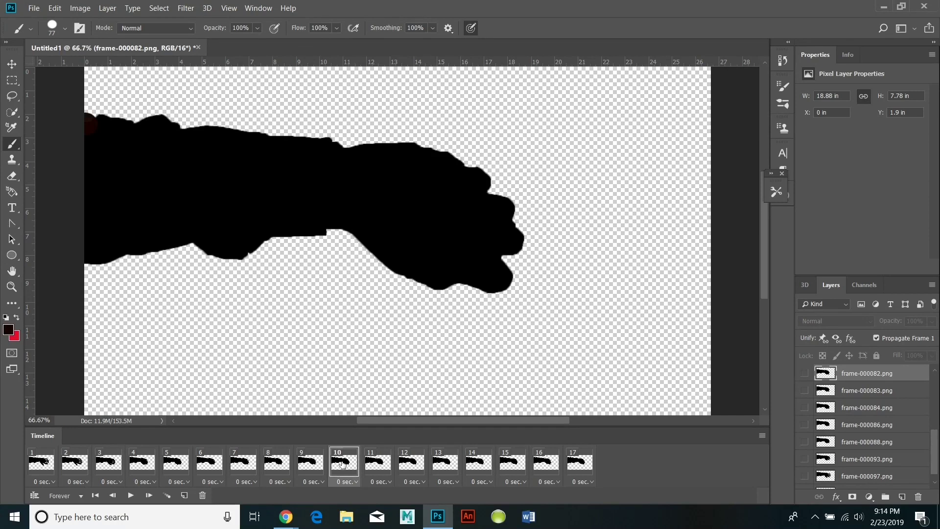
click(378, 461)
click(415, 459)
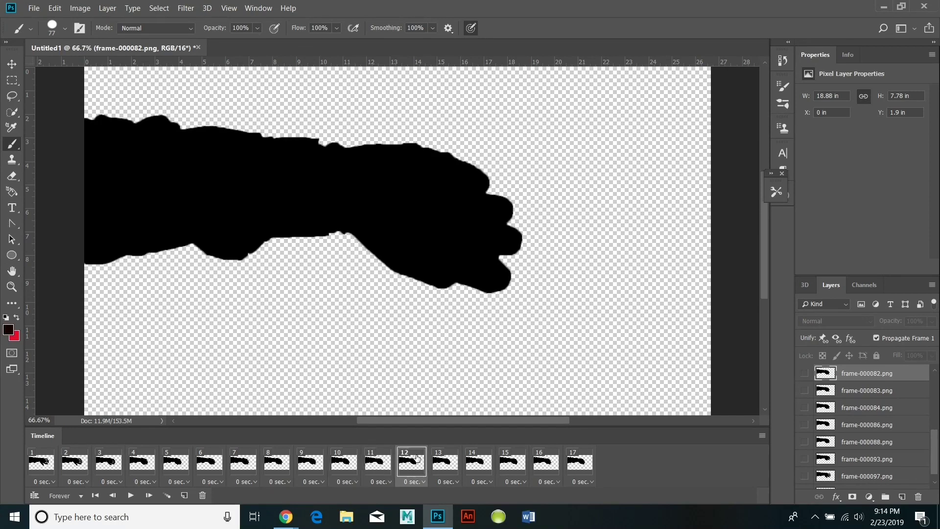
click(448, 460)
click(424, 460)
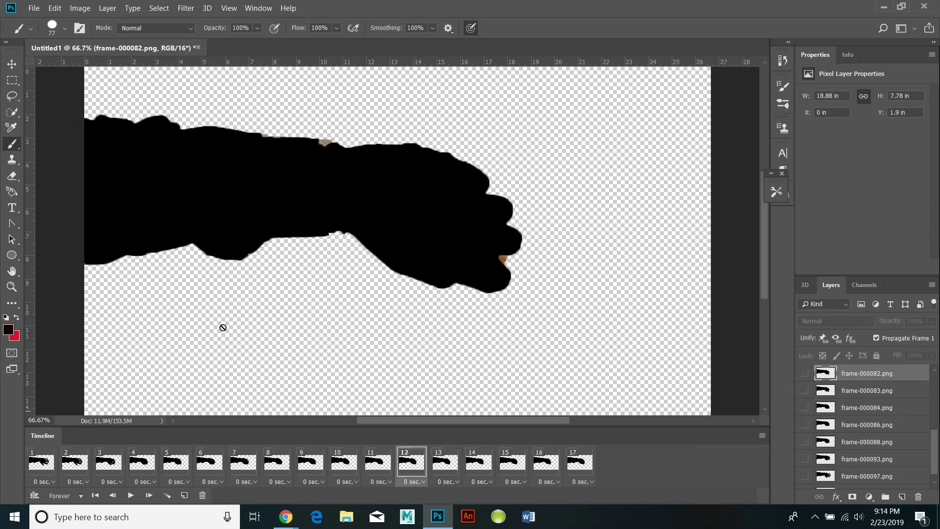
scroll(938, 451, up, 3)
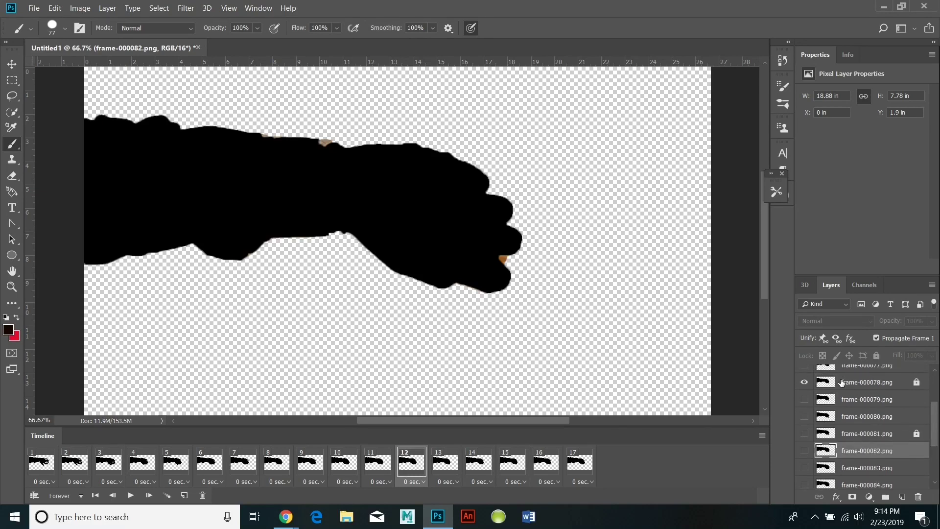
click(866, 382)
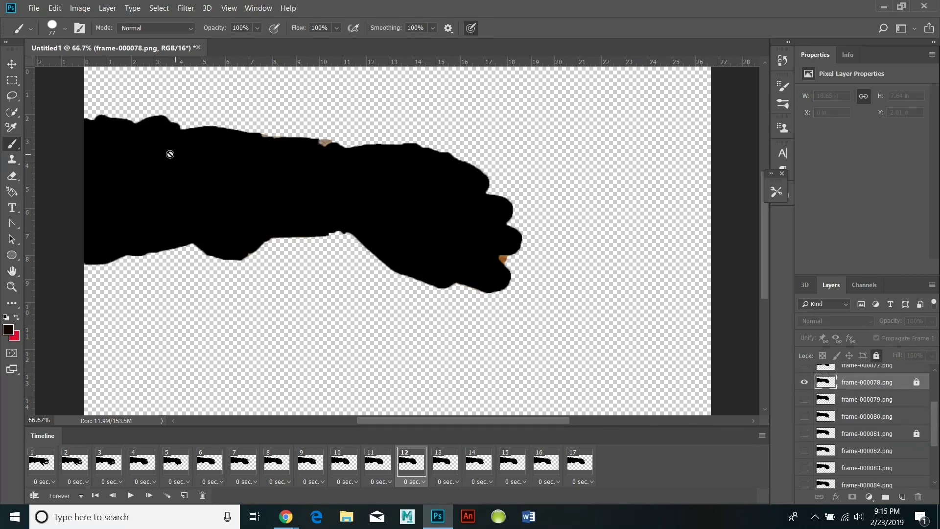
click(917, 383)
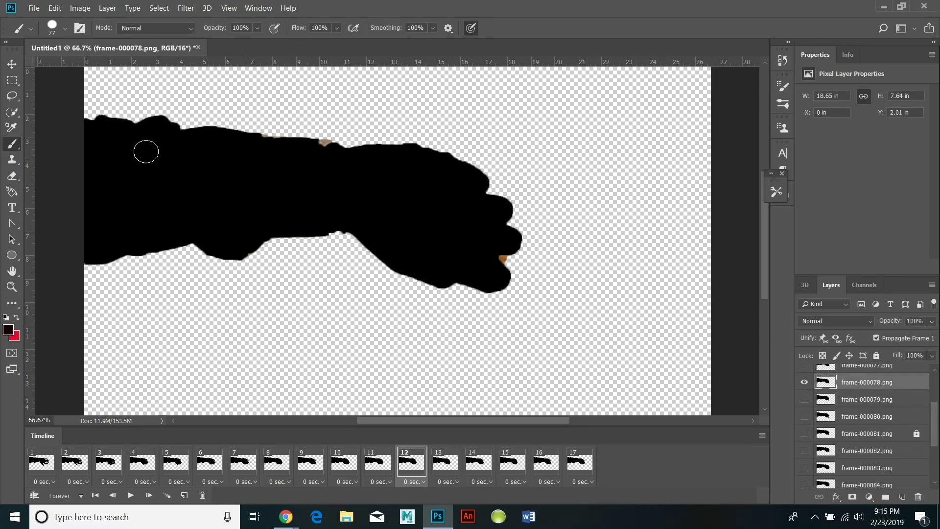
- Review the remaining frames 13 through 17
click(449, 450)
scroll(920, 405, up, 2)
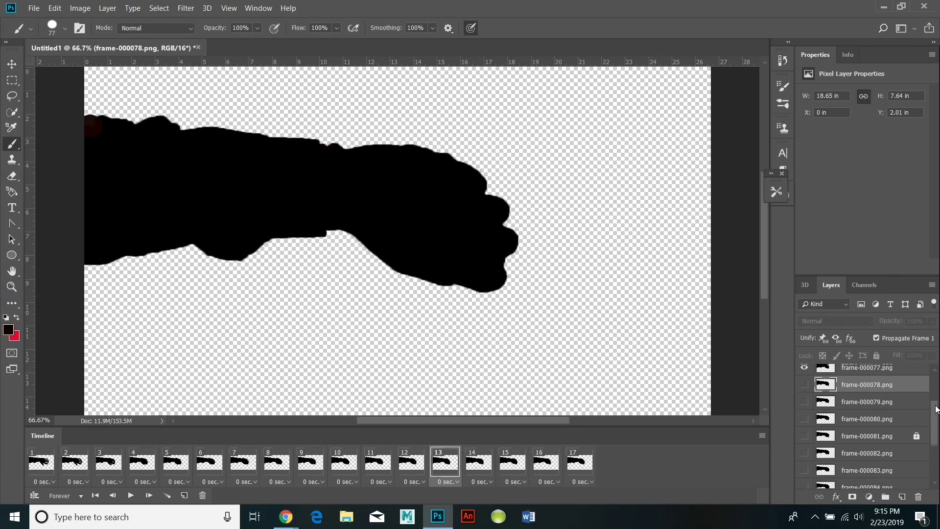
click(478, 465)
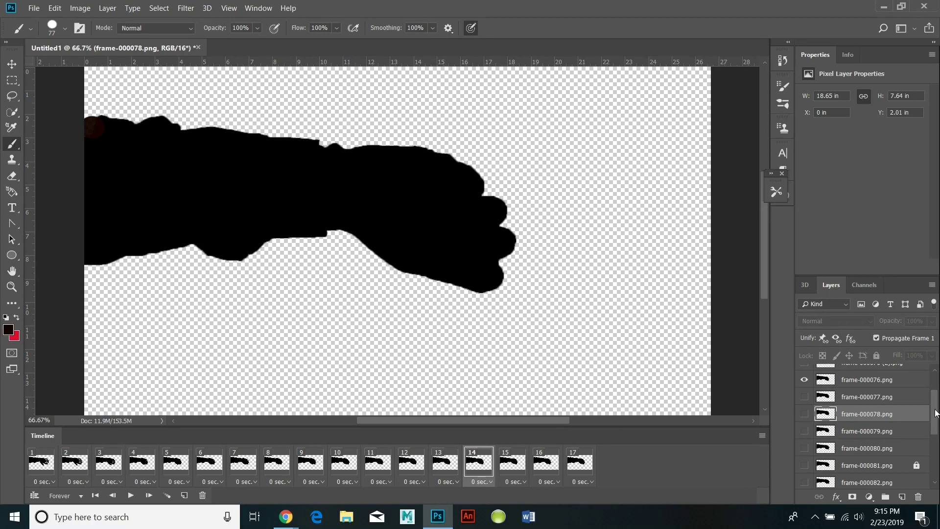
scroll(935, 413, up, 2)
click(514, 463)
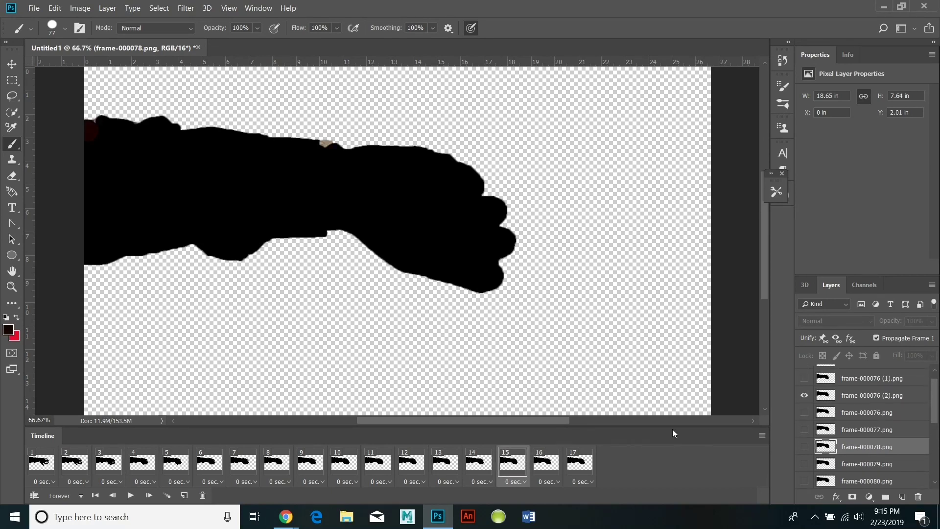
scroll(935, 399, up, 1)
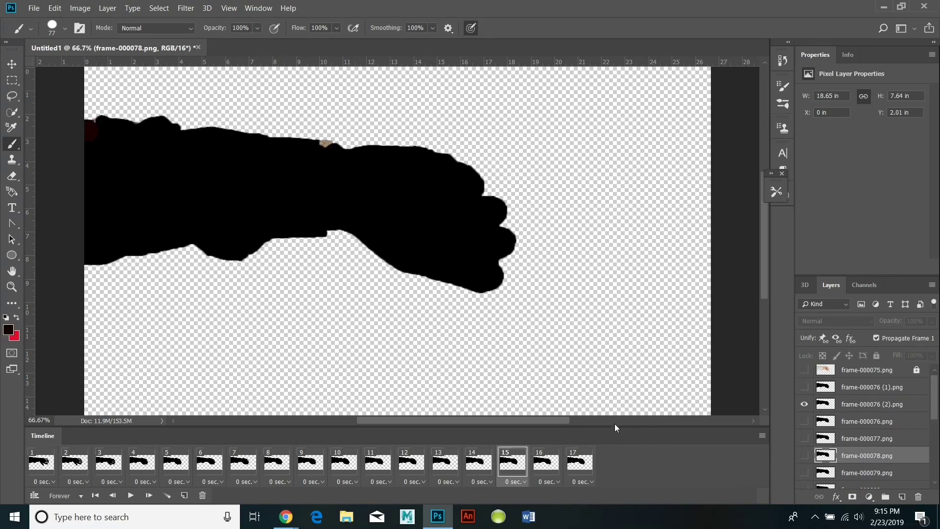
click(551, 466)
click(583, 465)
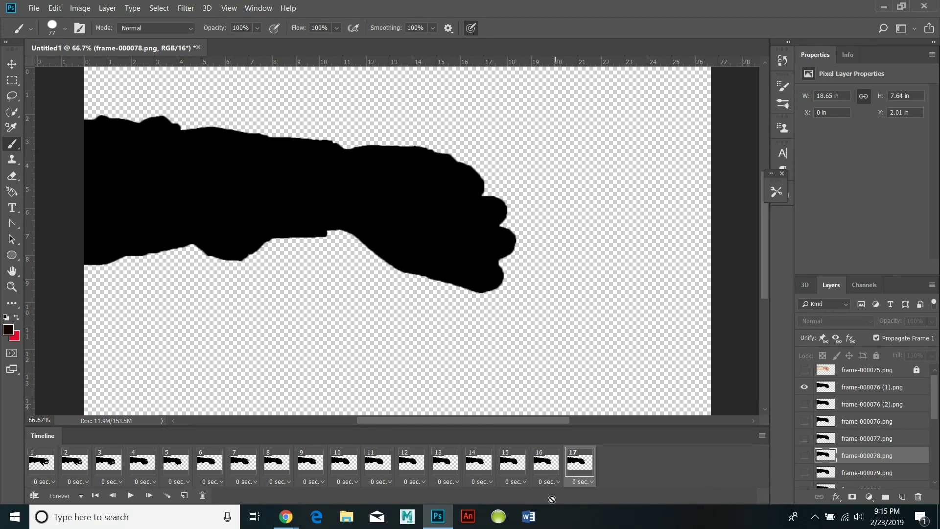
- Play the animation again, stop it, and return to frame 1
click(131, 495)
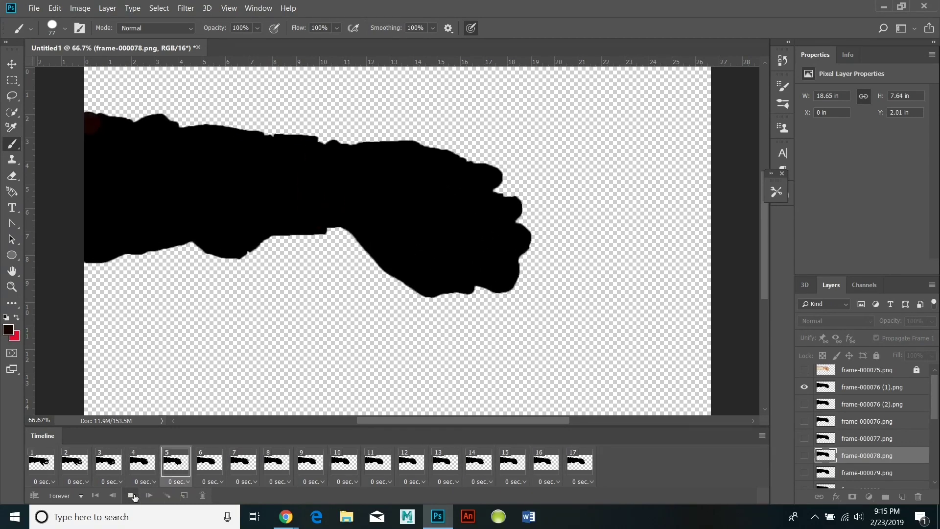
click(131, 495)
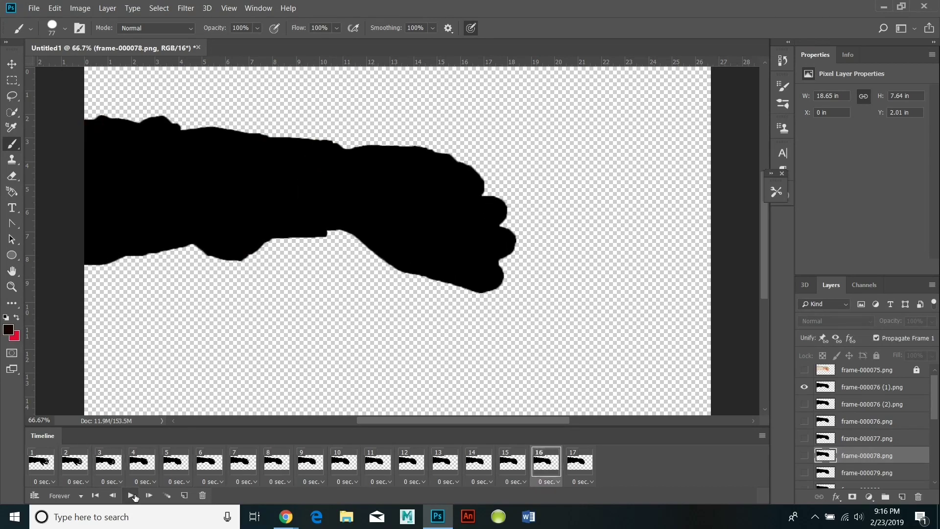
scroll(934, 381, up, 1)
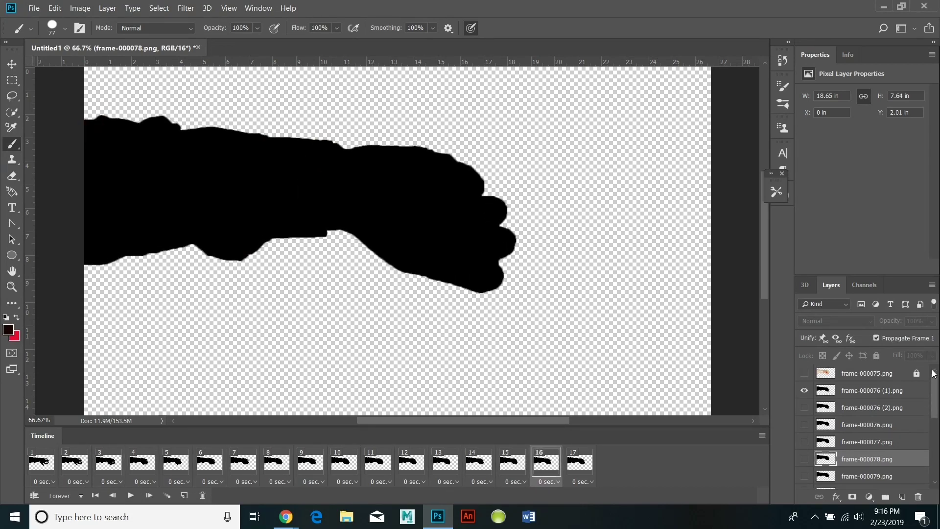
click(46, 461)
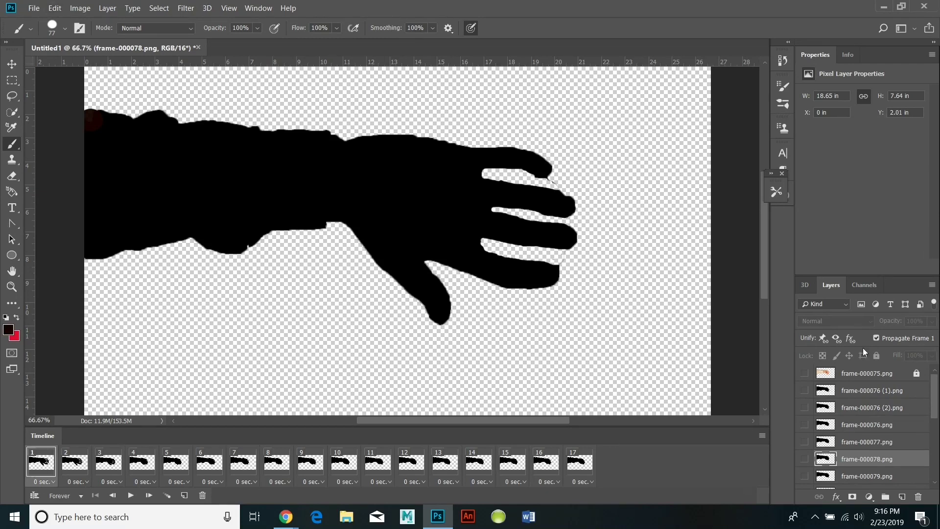
- Create a new empty layer named Layer 1 inside Group 1
click(107, 7)
mouse_move(134, 23)
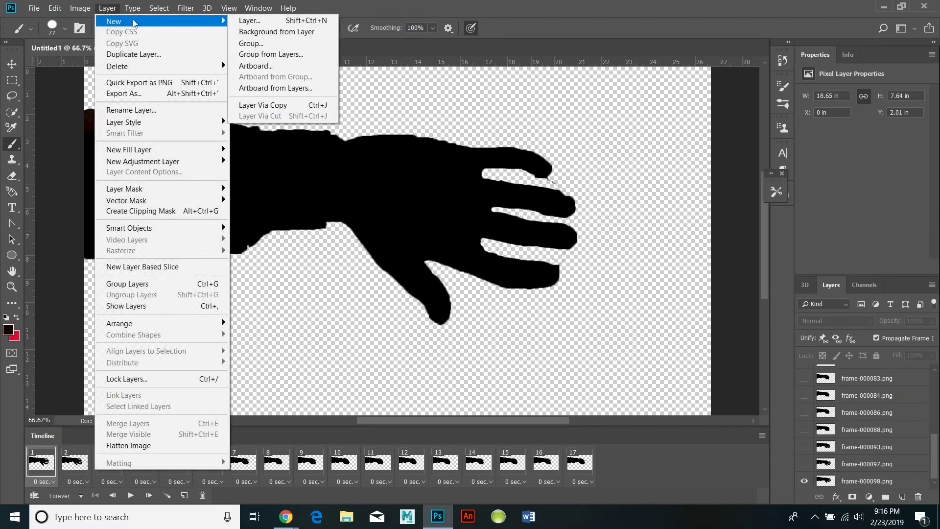
click(250, 21)
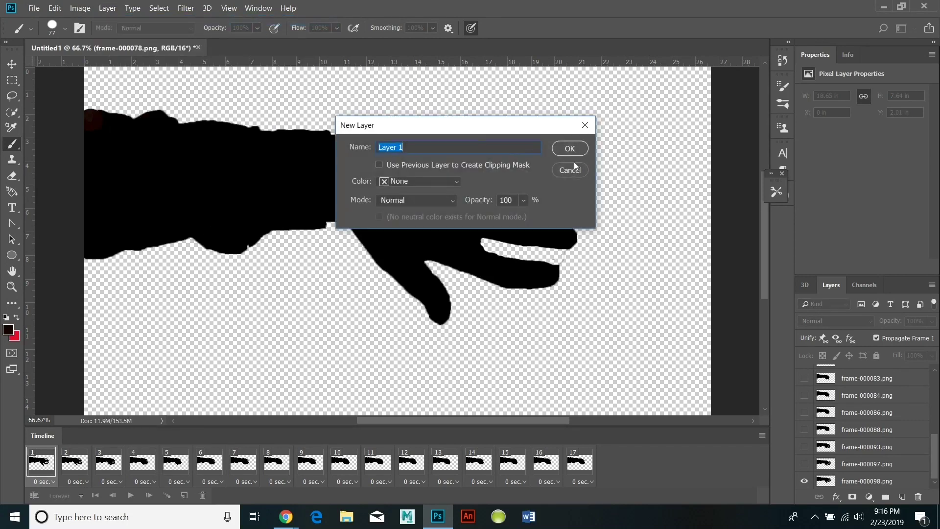
click(565, 147)
click(885, 496)
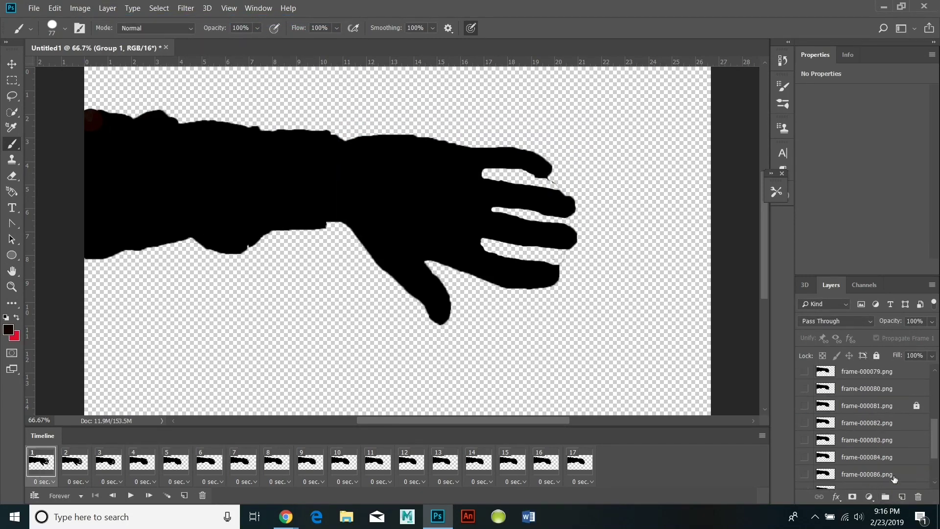
scroll(926, 467, down, 5)
scroll(876, 453, up, 3)
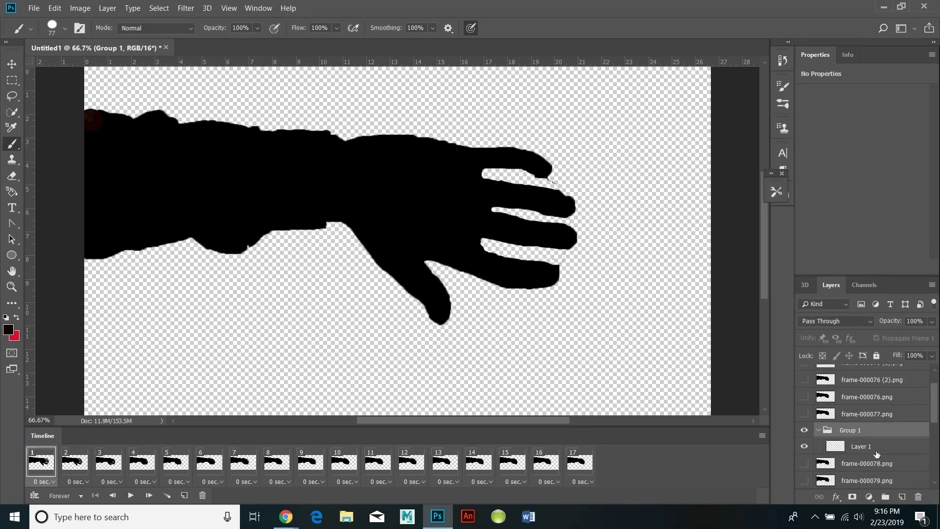
- Ungroup Layer 1 from Group 1 and move it below all the frame layers
right_click(827, 431)
click(836, 424)
right_click(820, 429)
right_click(869, 428)
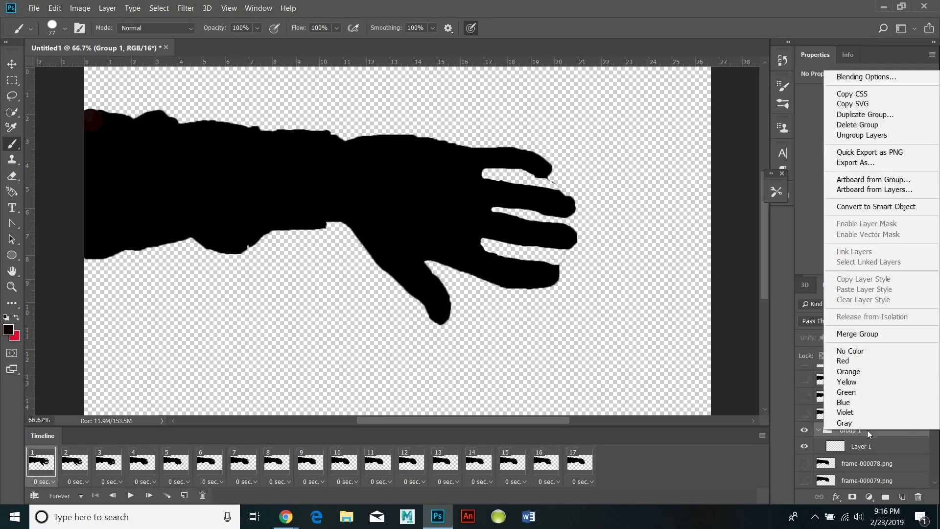
click(54, 7)
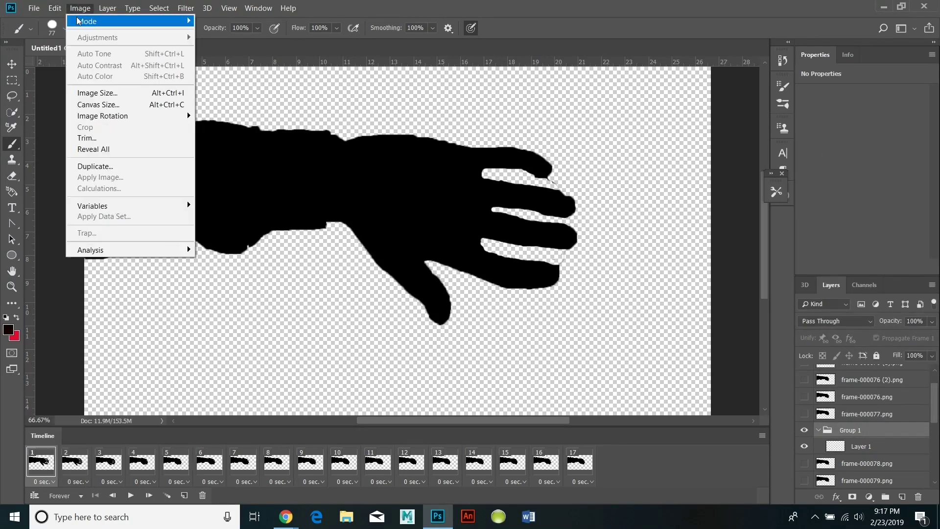
click(73, 19)
drag(857, 431, 861, 485)
- Fill Layer 1 with the bright green colour #21d067
click(54, 8)
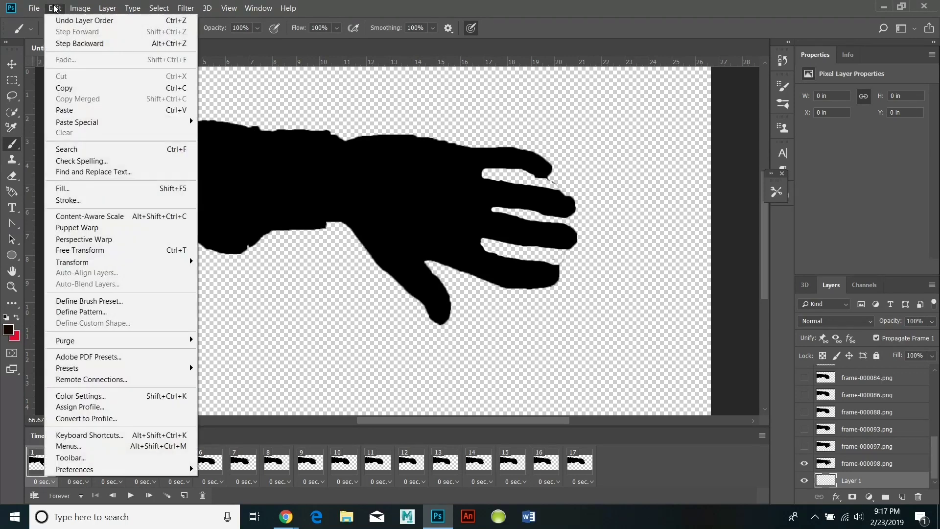
click(63, 188)
drag(73, 133, 221, 123)
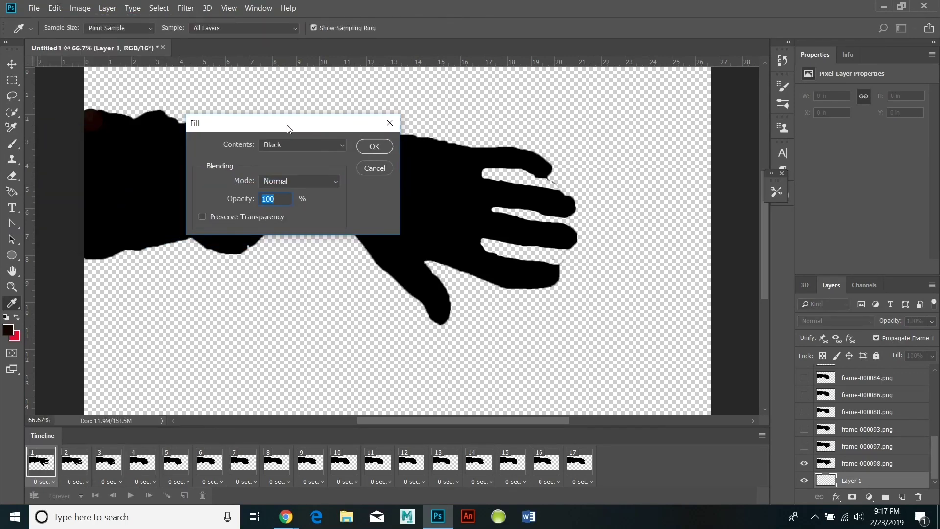
click(302, 145)
click(280, 179)
click(717, 289)
click(685, 216)
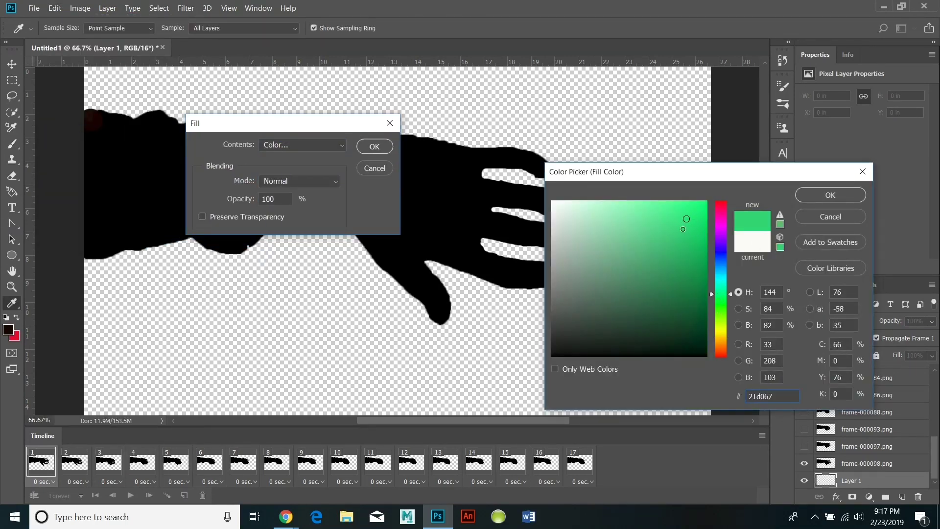
click(682, 235)
click(830, 194)
click(375, 146)
- Shrink the brush to 9 px, undo the stray stroke, and pick the Eraser for the fingers
key(b)
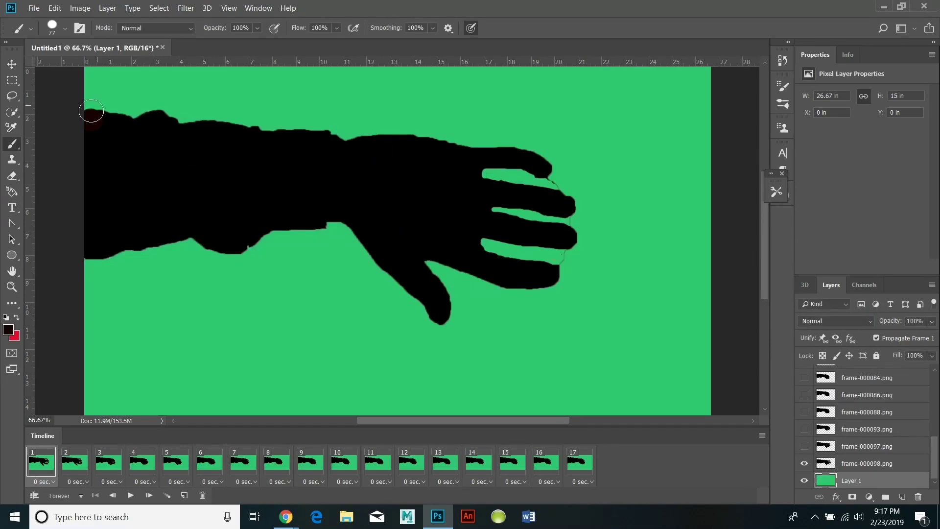
key(alt+bracketright)
click(65, 28)
drag(100, 72, 97, 73)
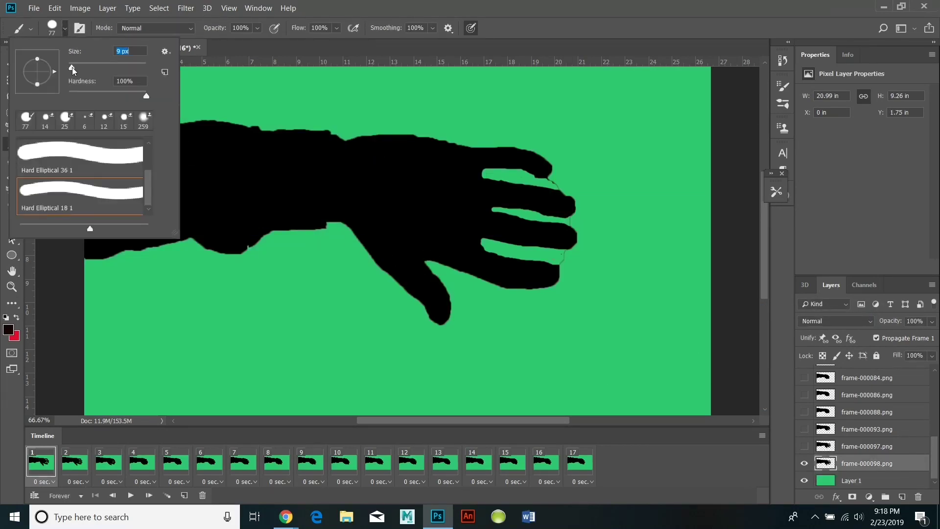
click(557, 182)
click(53, 8)
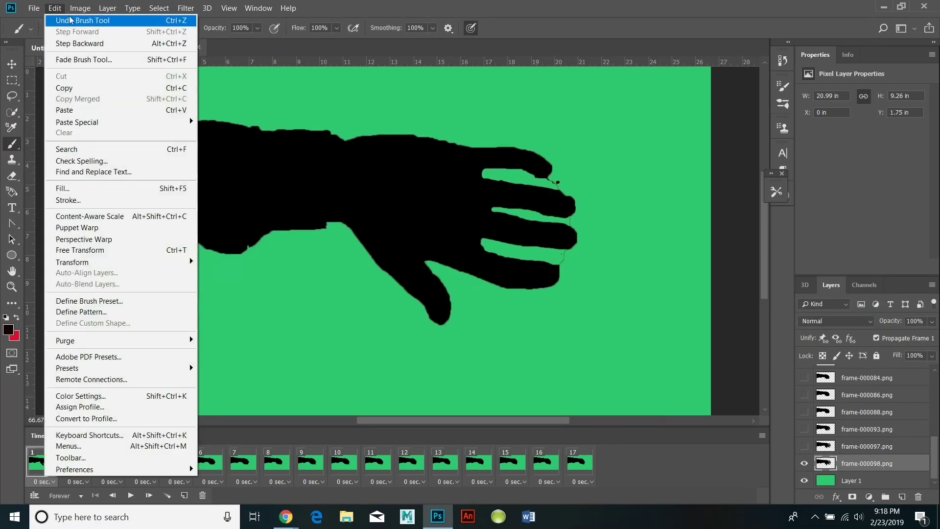
key(Escape)
key(e)
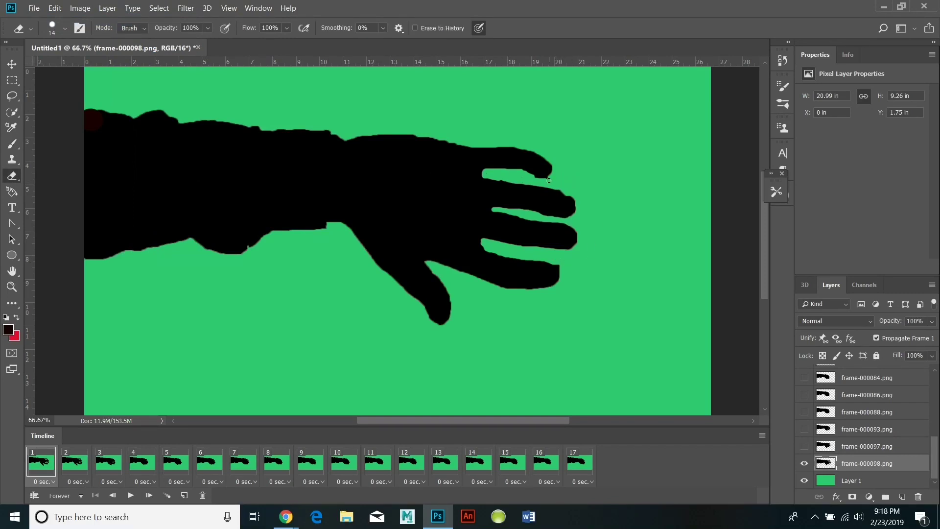
click(69, 460)
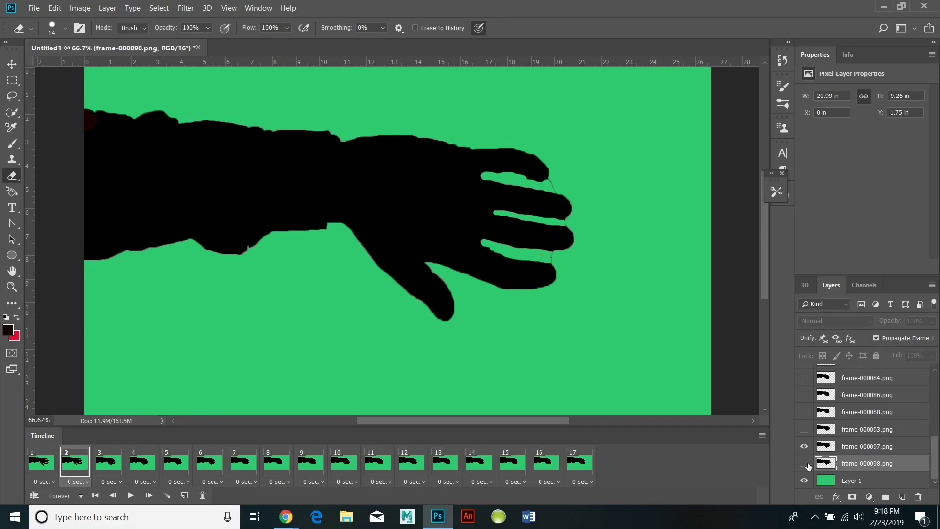
click(850, 442)
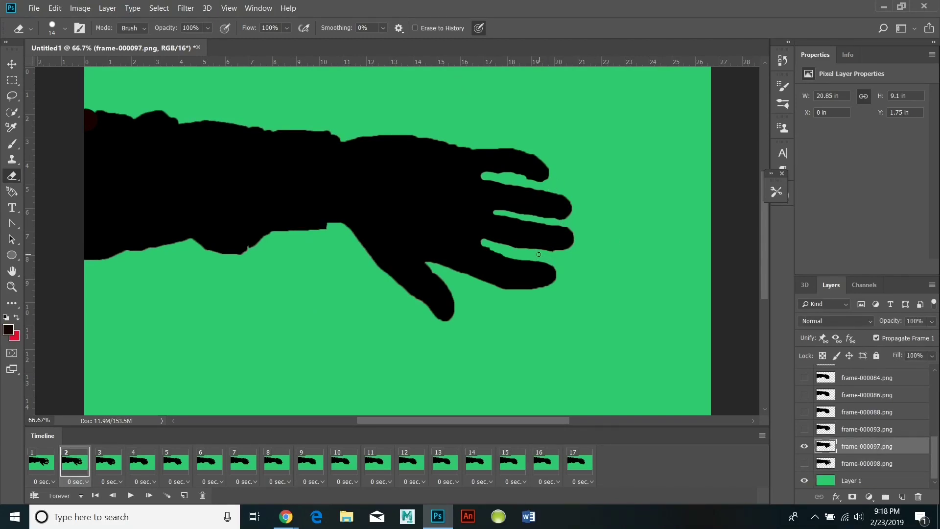
click(109, 462)
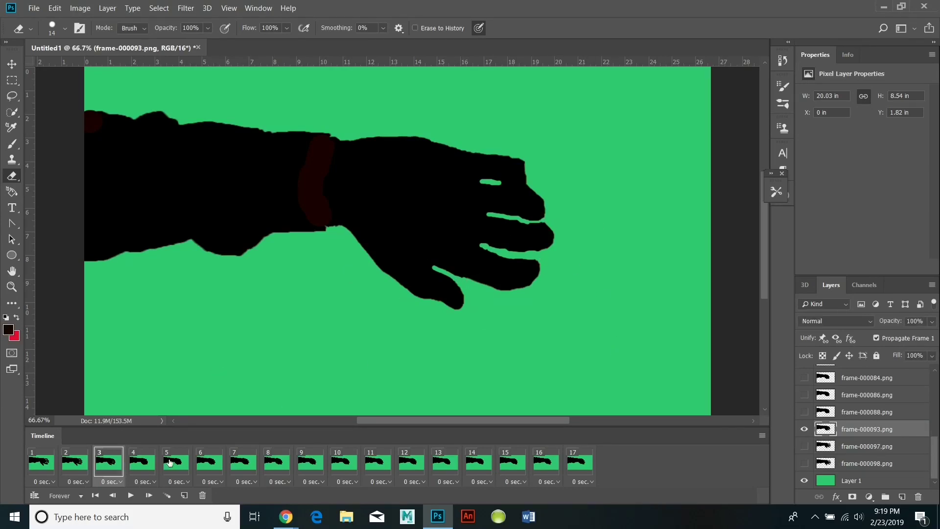
click(141, 462)
click(175, 463)
click(209, 462)
click(243, 462)
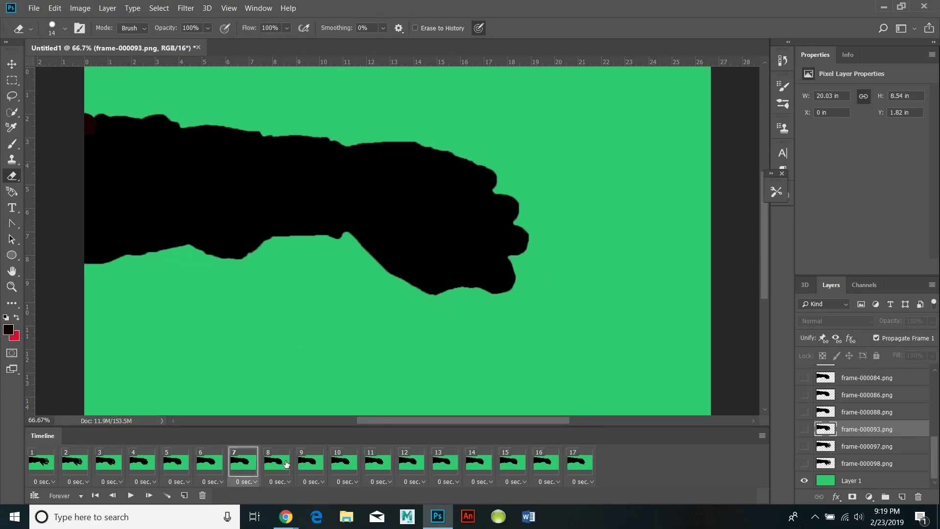
click(286, 464)
click(314, 463)
click(343, 462)
click(386, 462)
click(414, 462)
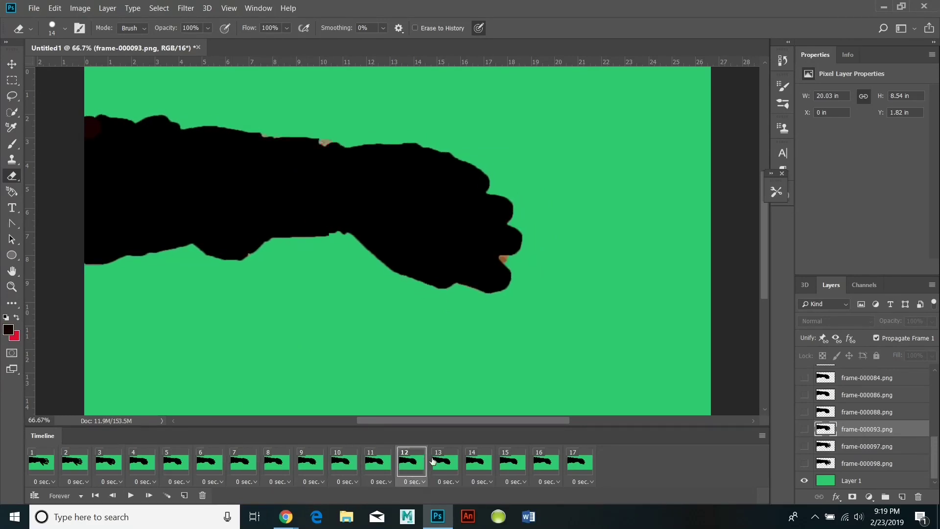
click(445, 462)
click(477, 462)
click(509, 463)
click(544, 463)
click(578, 463)
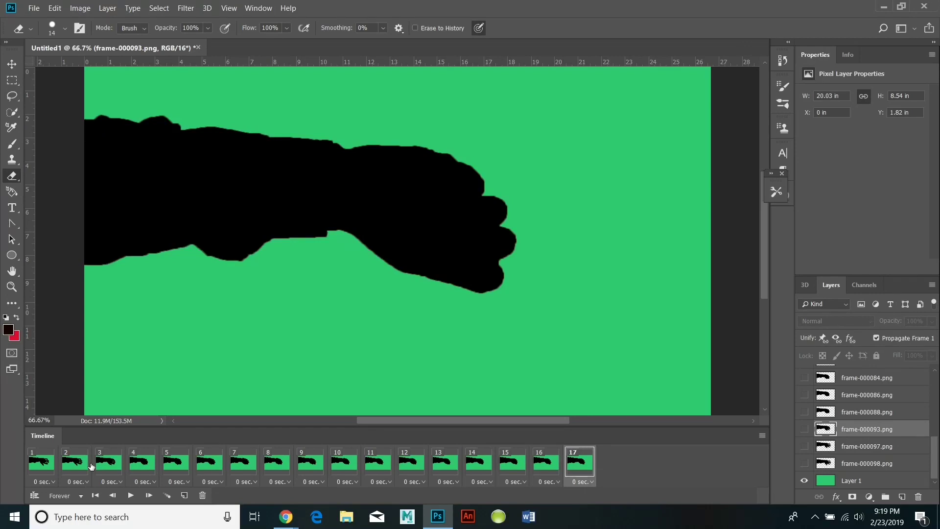
click(40, 462)
- Export the animation via Save for Web as a 40% (768×432) GIF named Hand-in-motion
click(53, 7)
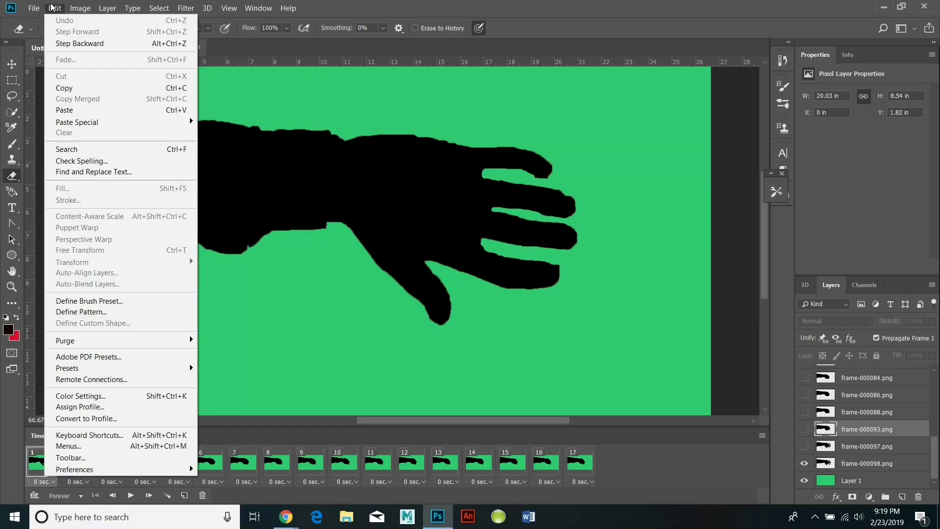
mouse_move(34, 8)
mouse_move(147, 166)
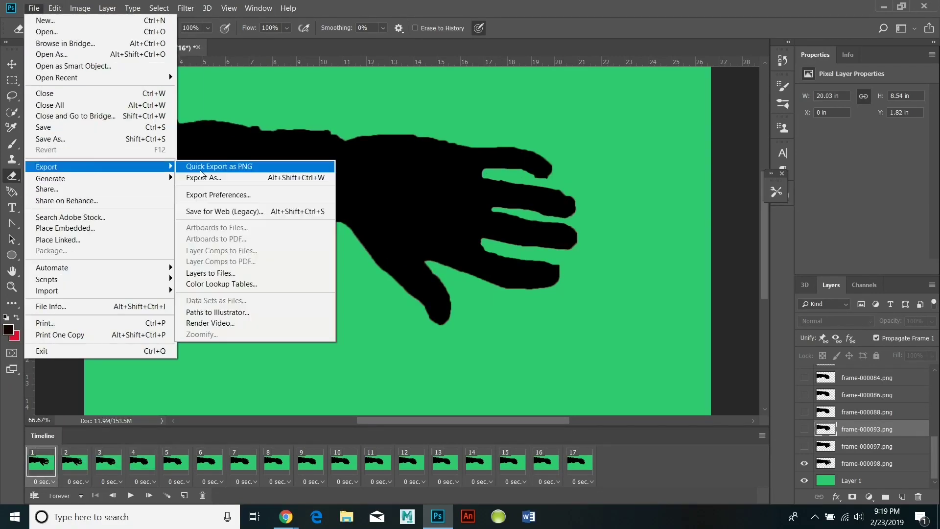
click(225, 210)
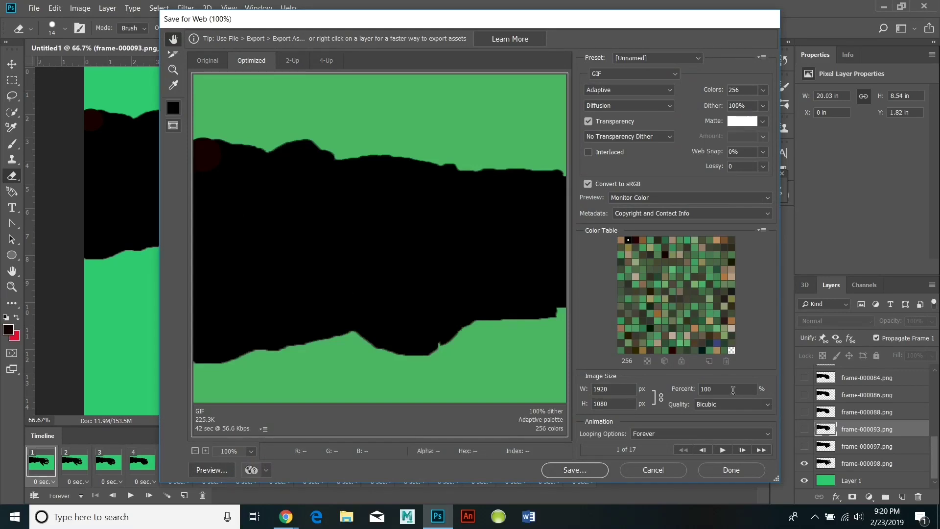
double_click(733, 390)
text(40)
key(Tab)
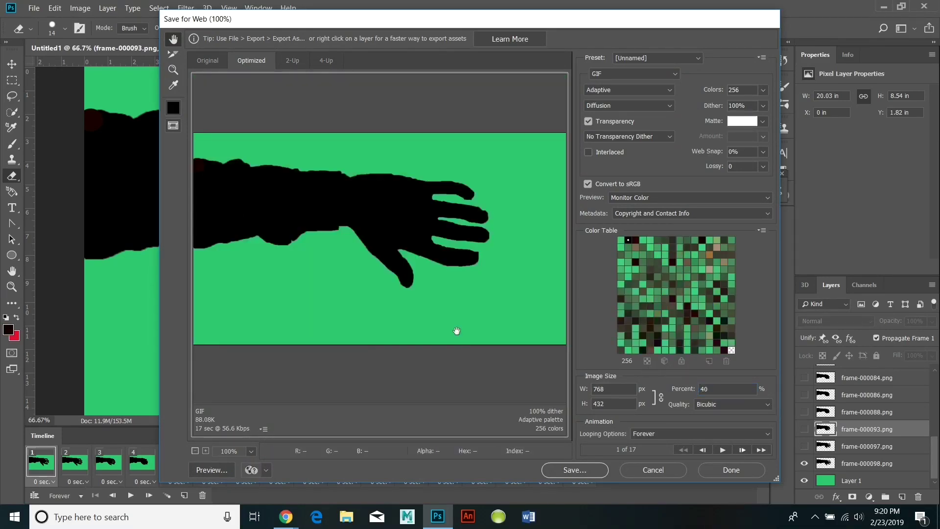
click(586, 470)
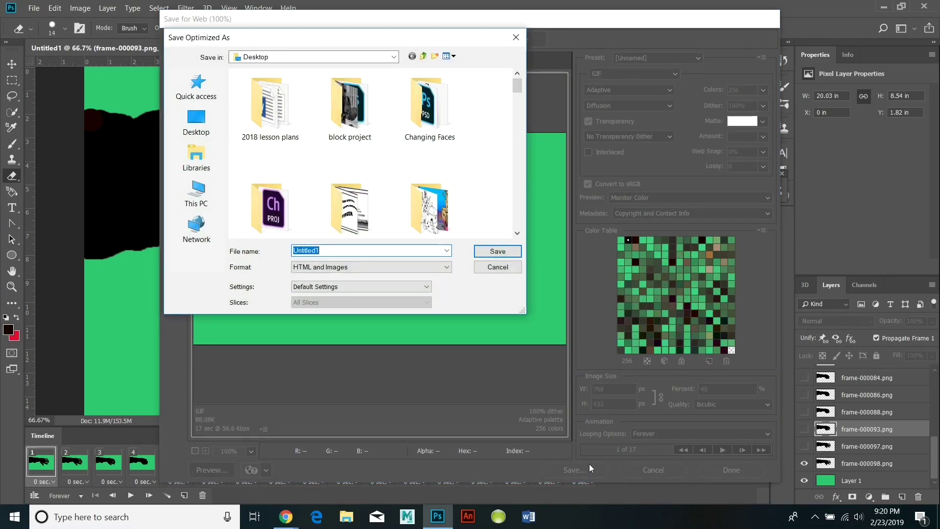
text(Hand in motion)
click(507, 252)
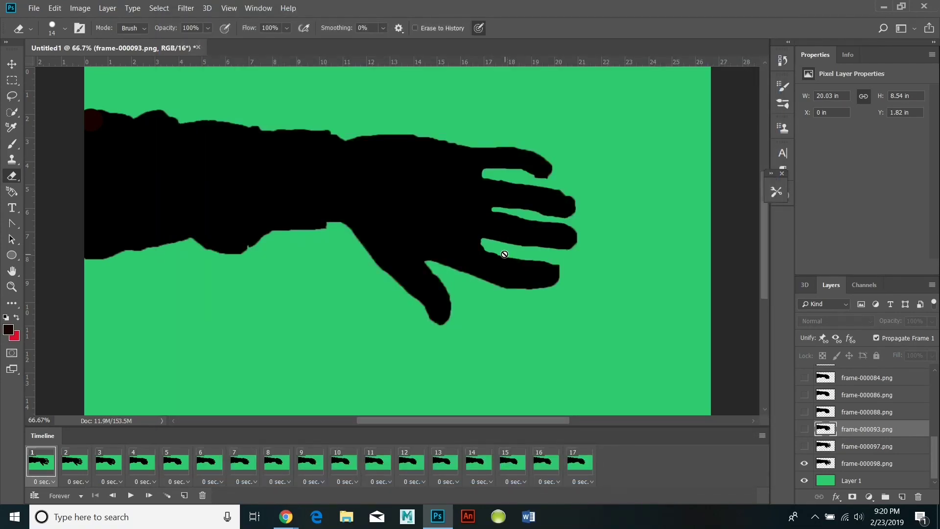
- Save the document as Hand image stack.psd in the hand motion sequence folder, then view the GIF
click(34, 7)
click(54, 138)
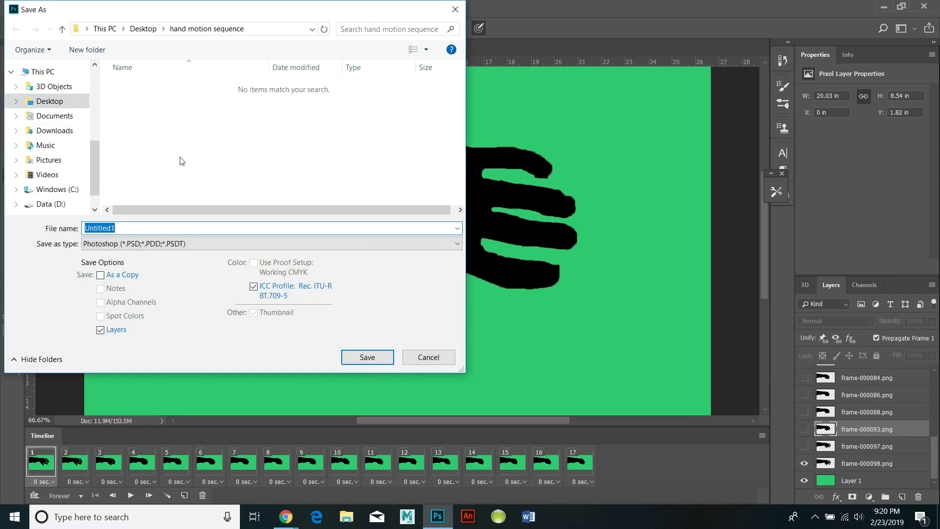
click(49, 101)
click(357, 29)
double_click(168, 117)
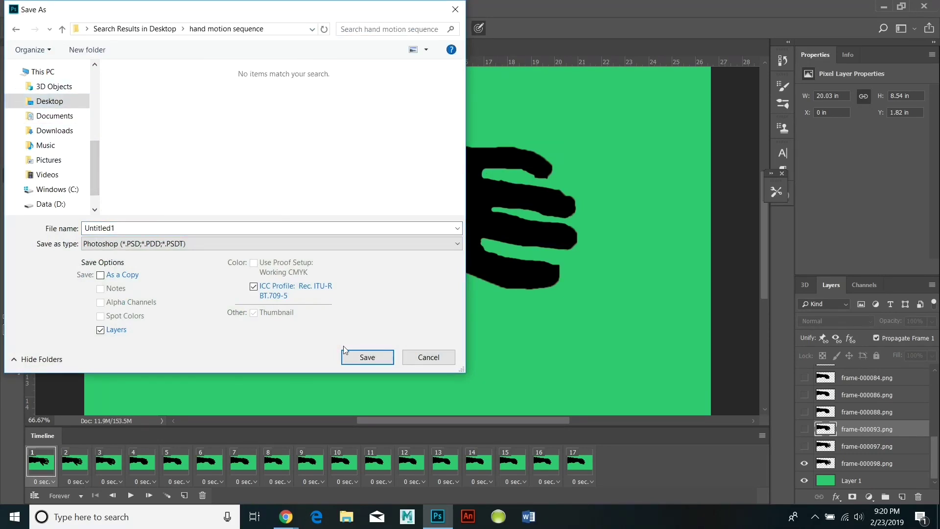
double_click(123, 227)
text(Hand image stack)
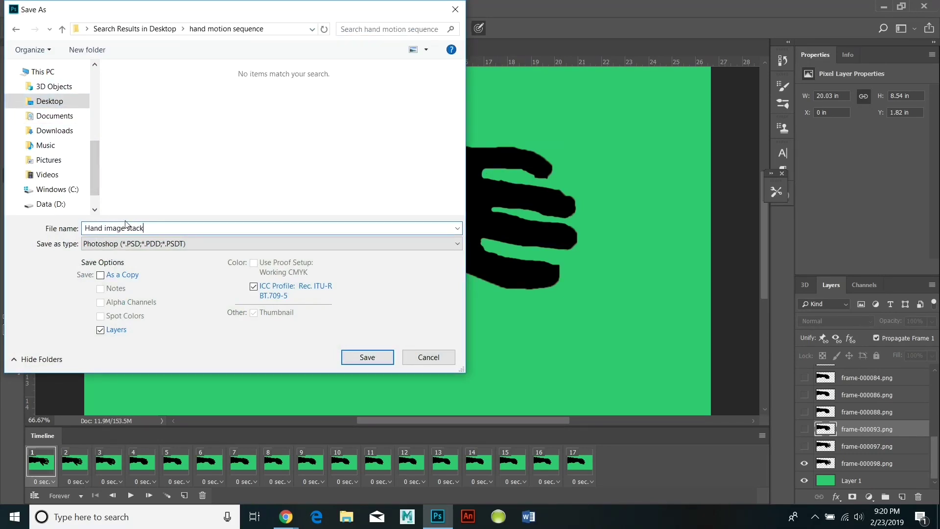
click(367, 357)
click(600, 139)
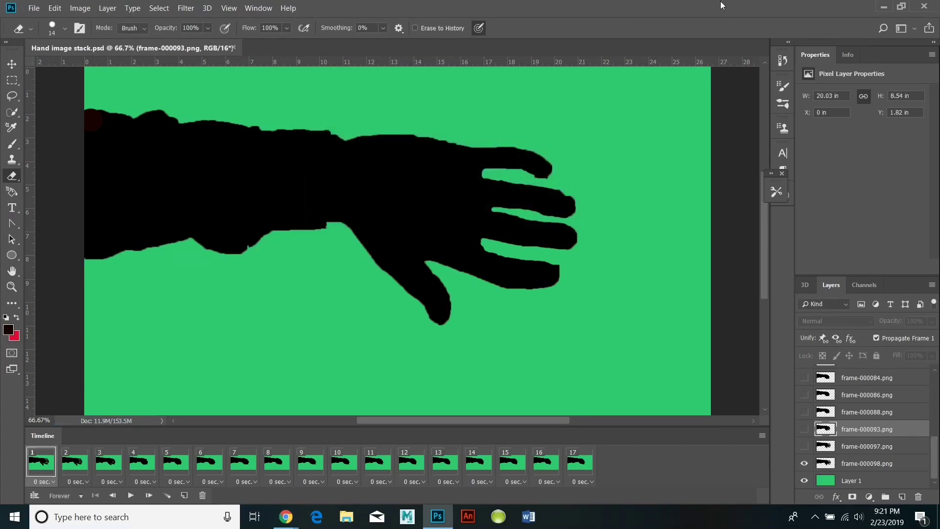
click(924, 6)
double_click(464, 228)
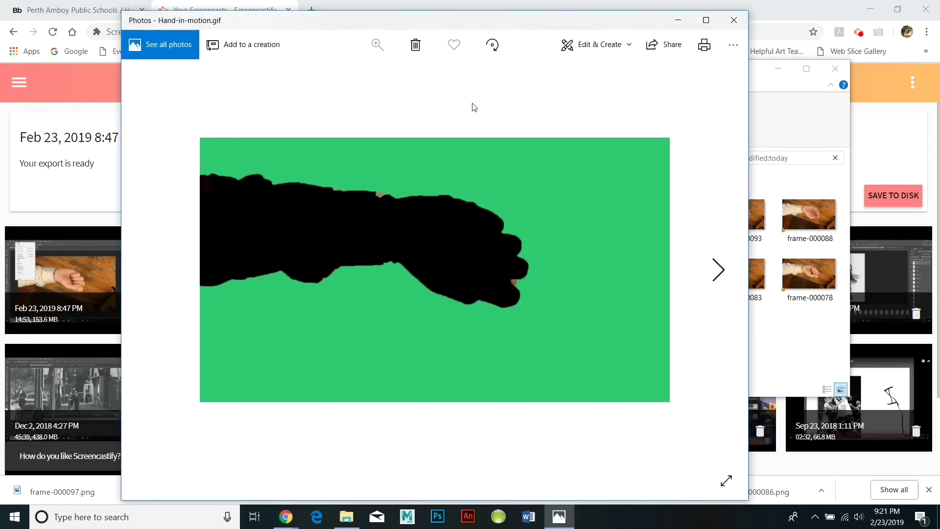